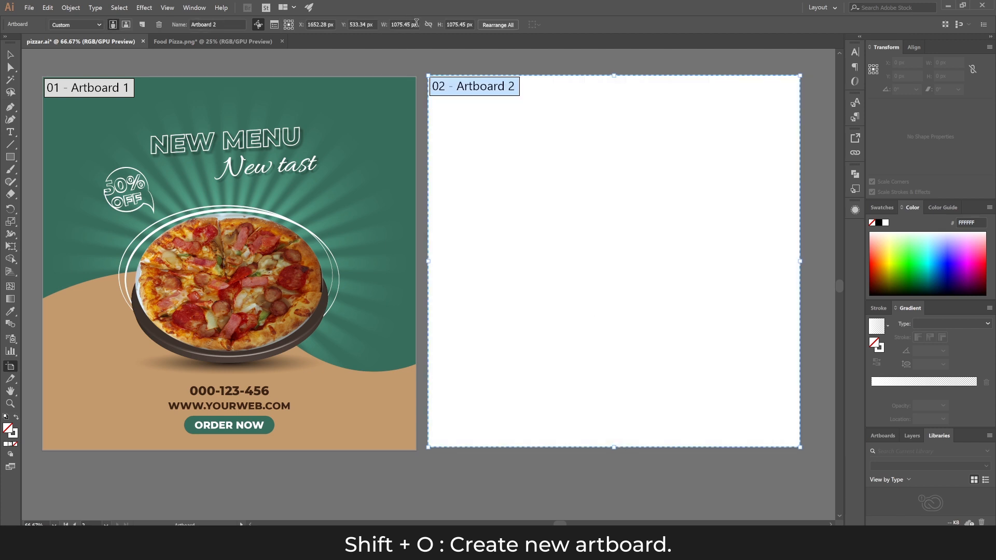
Set Artboard 2's width to 1080 px with proportions unconstrained and move it down slightly to line up with Artboard 1.
click(429, 25)
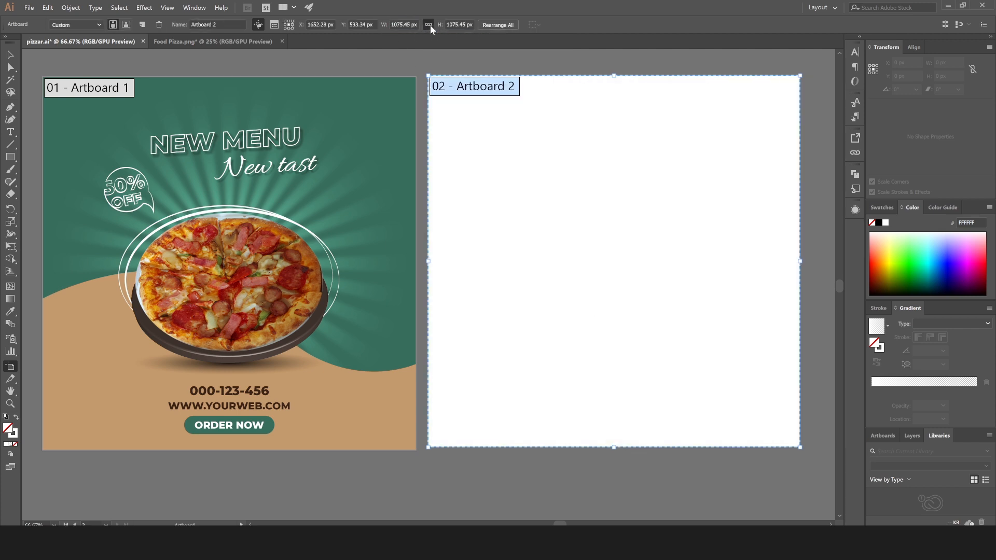
click(390, 24)
text(1)
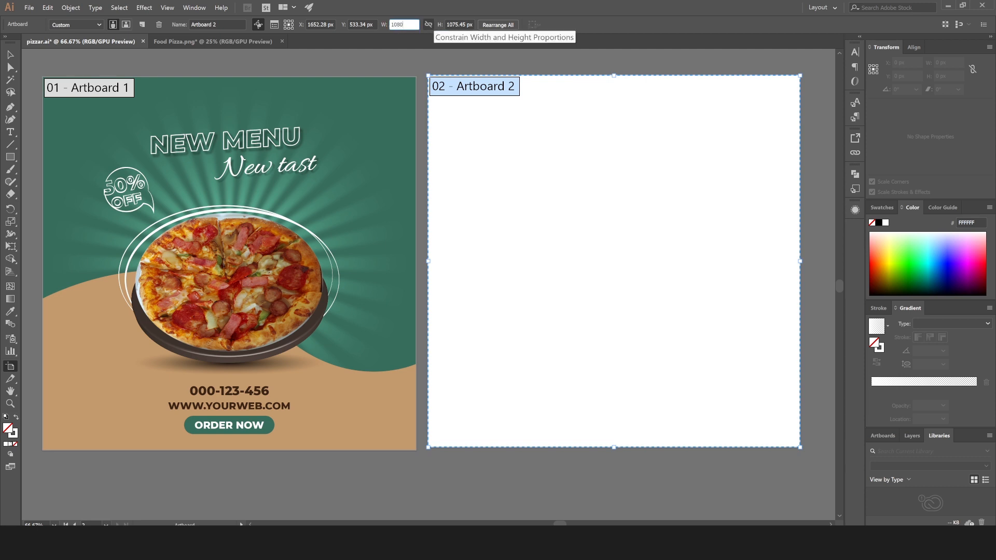
text(080)
key(Return)
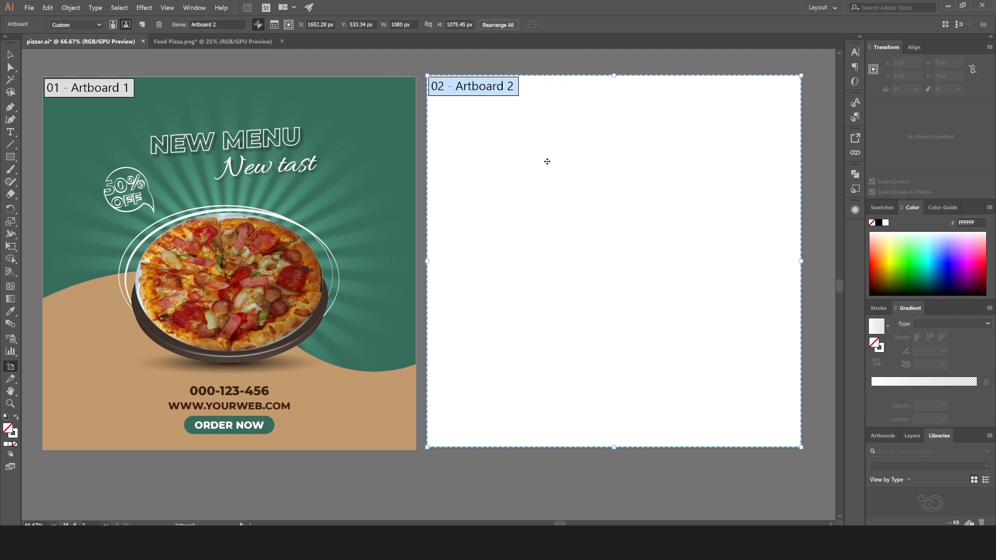
drag(547, 161, 546, 165)
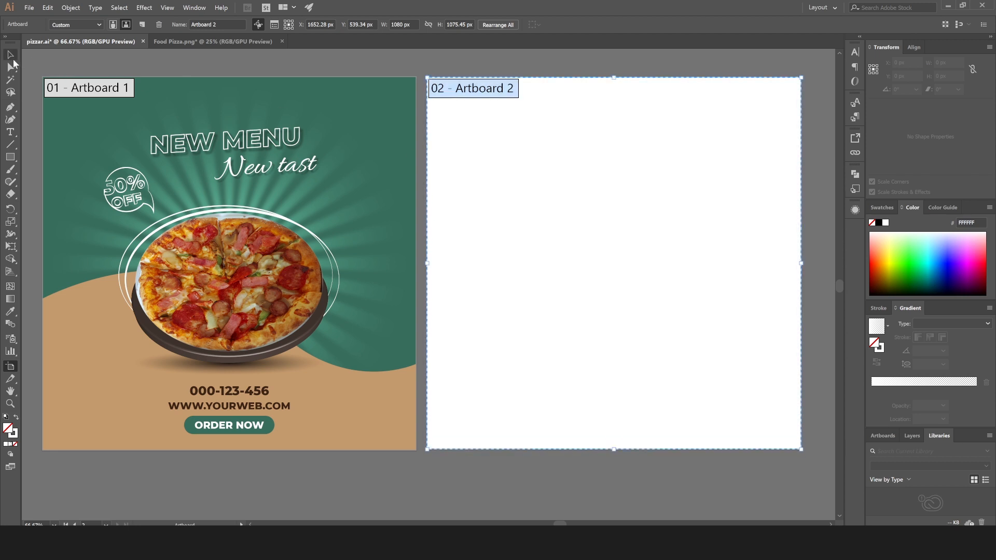
click(9, 56)
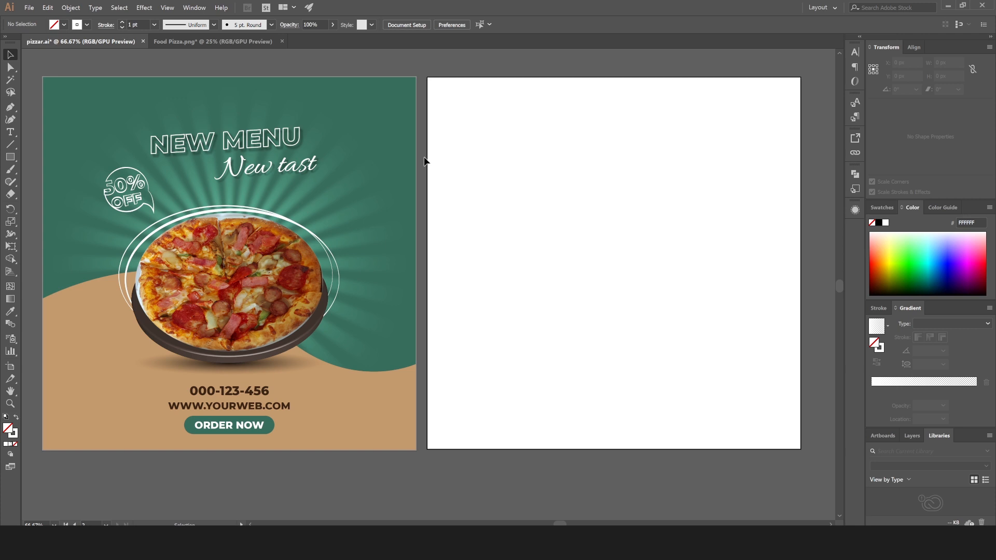
Create a green 1080 × 1080 px rectangle on Artboard 2, with its width and height unlinked.
click(9, 157)
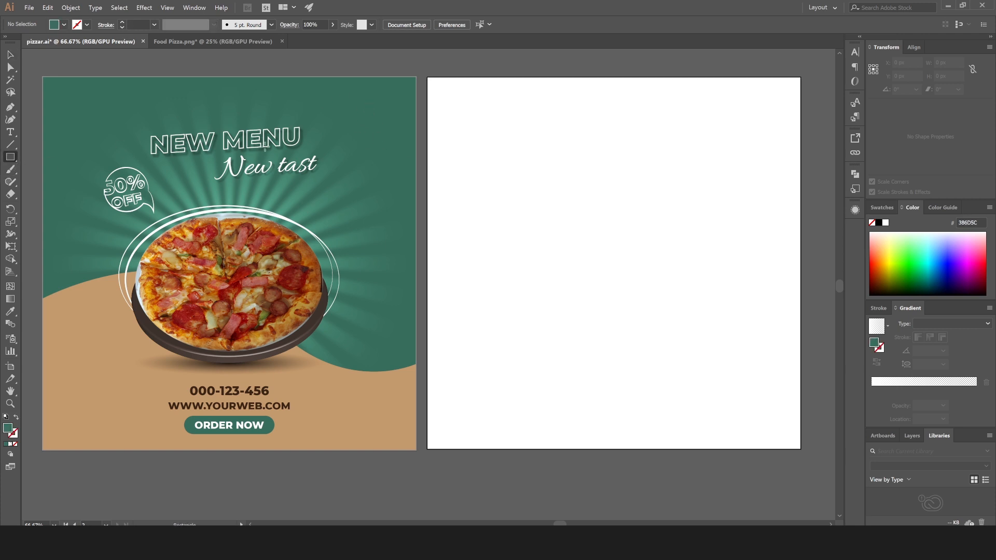
click(490, 185)
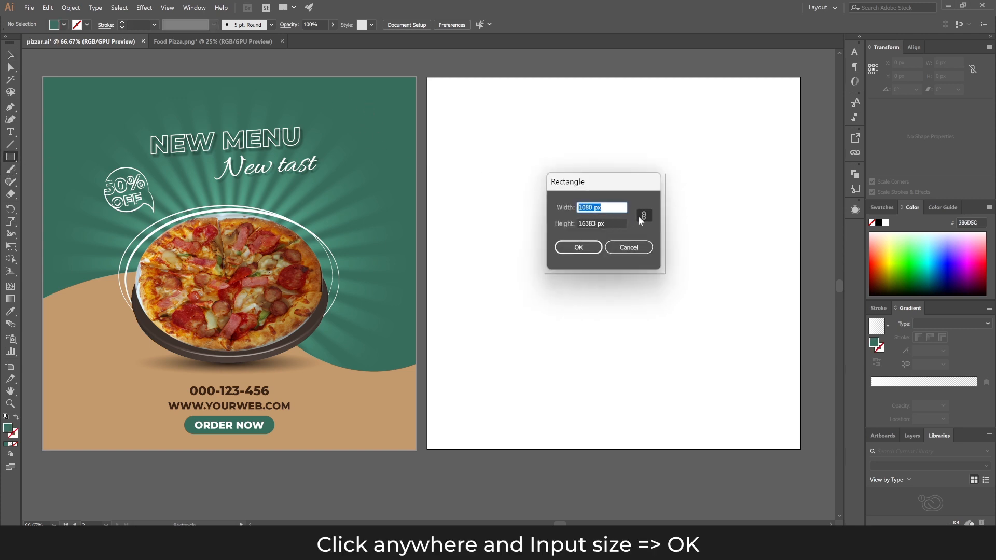
click(609, 224)
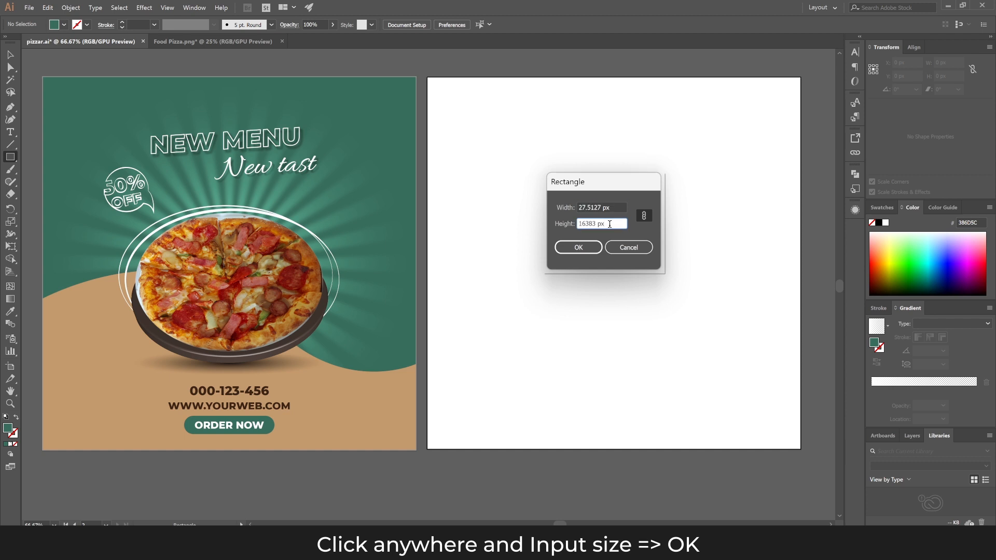
click(646, 214)
click(602, 208)
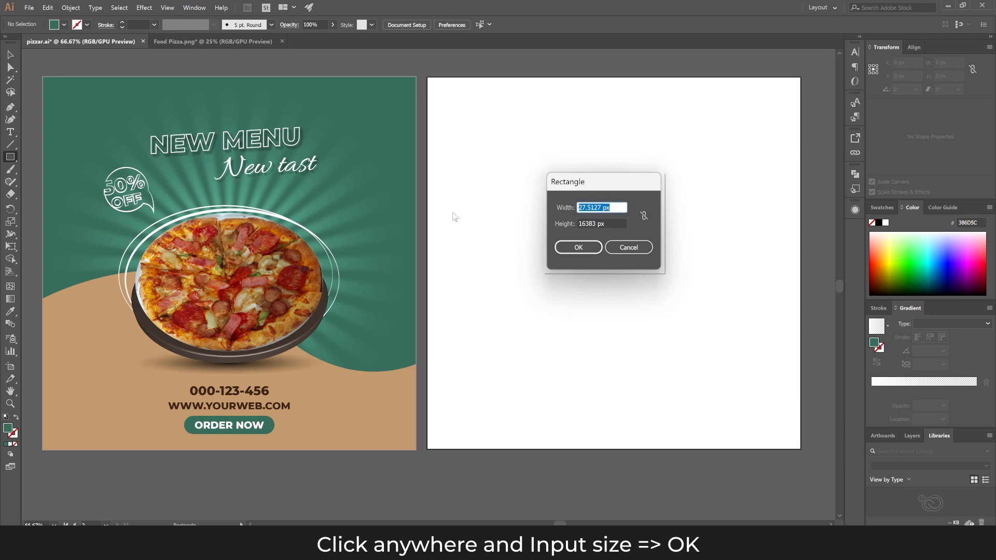
text(1080)
key(Tab)
text(10)
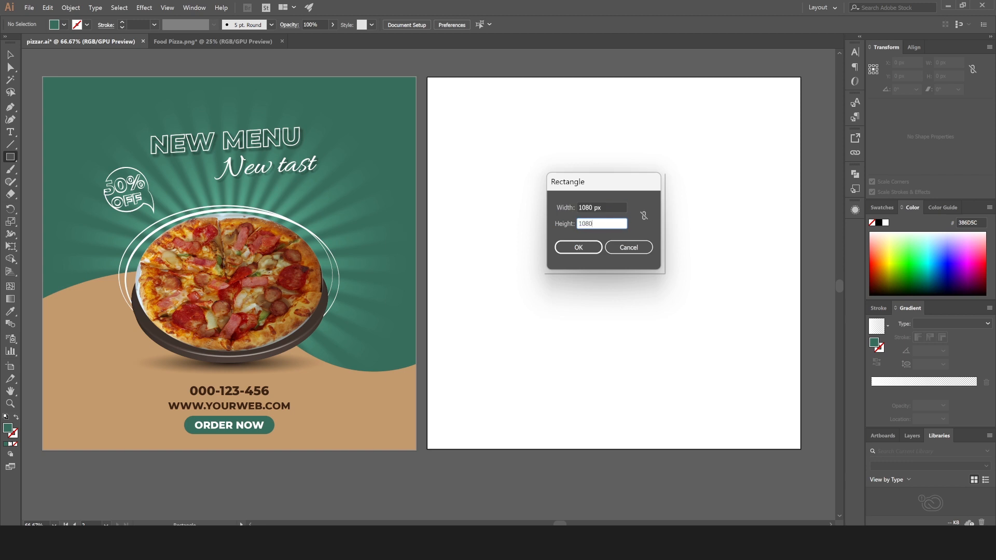
text(80)
click(587, 247)
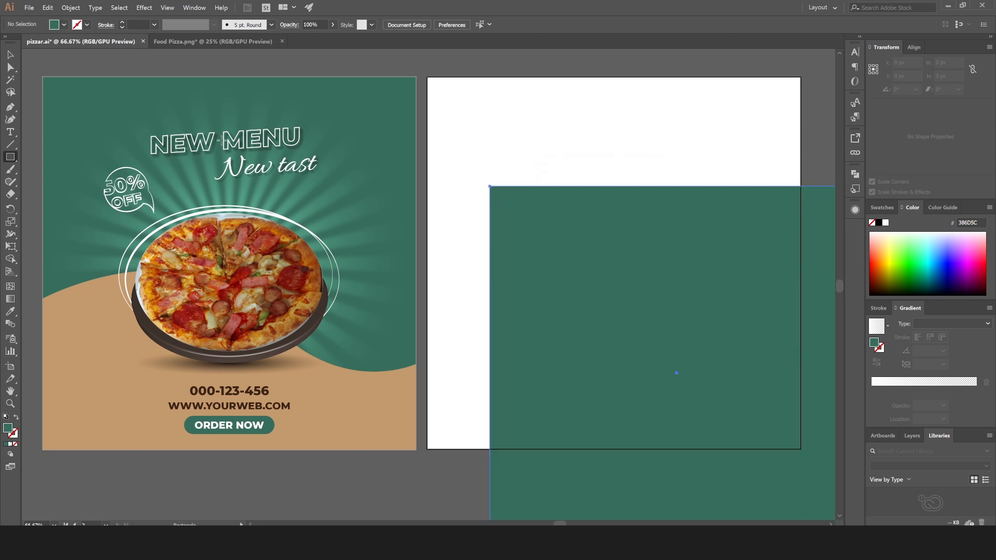
Align the green rectangle to the left and top edges of Artboard 2.
click(15, 55)
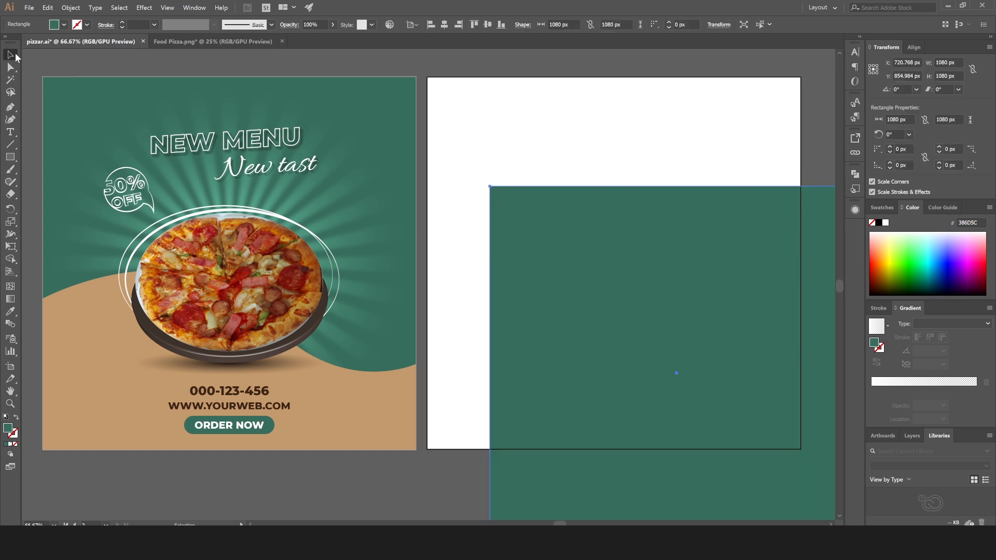
click(430, 25)
click(473, 24)
click(453, 65)
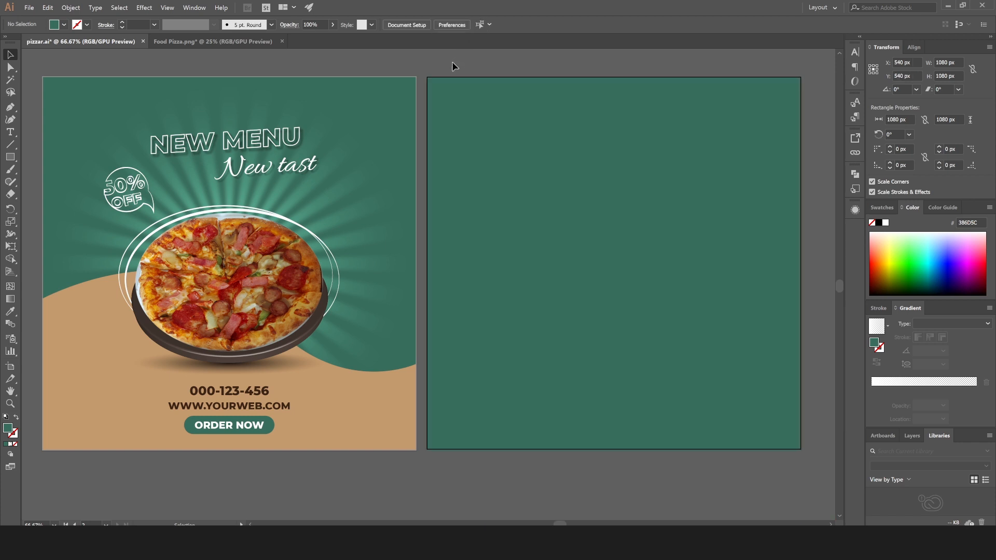
click(512, 179)
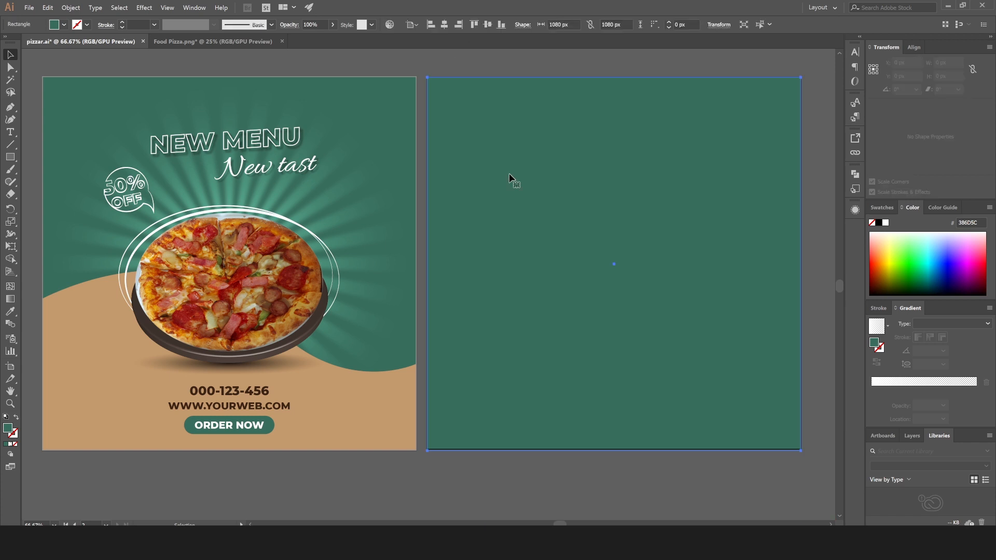
click(477, 68)
Set Artboard 2's height to 1080 px.
click(10, 367)
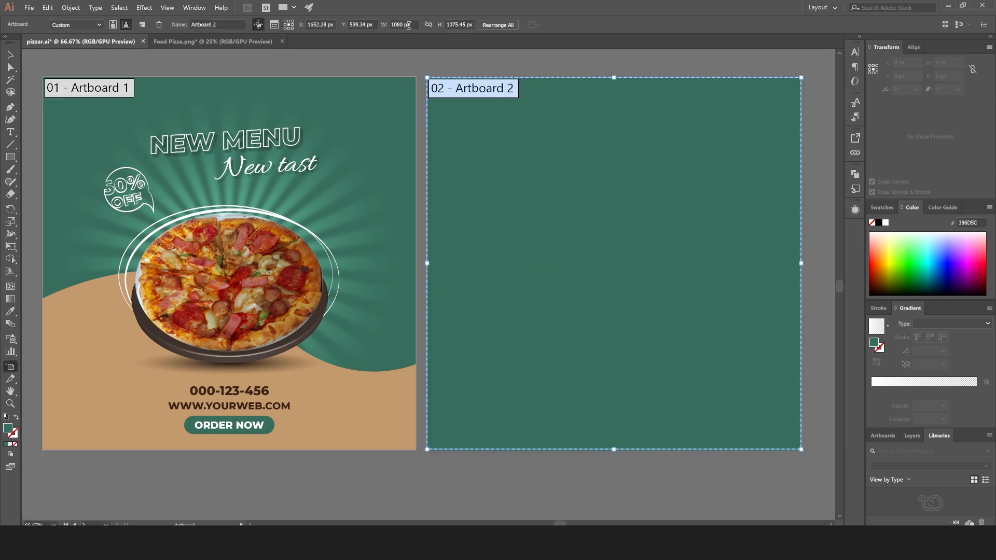
click(459, 24)
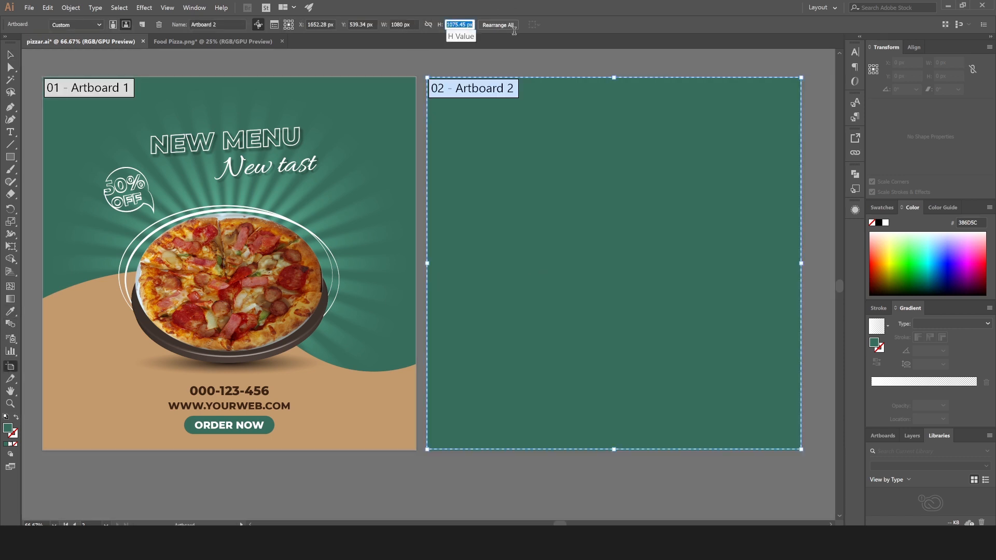
text(1080)
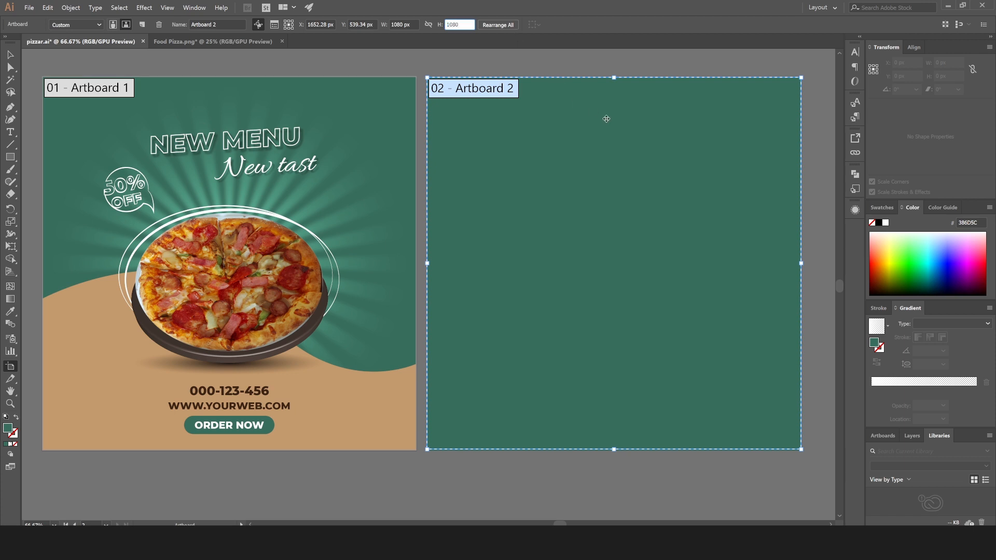
key(Return)
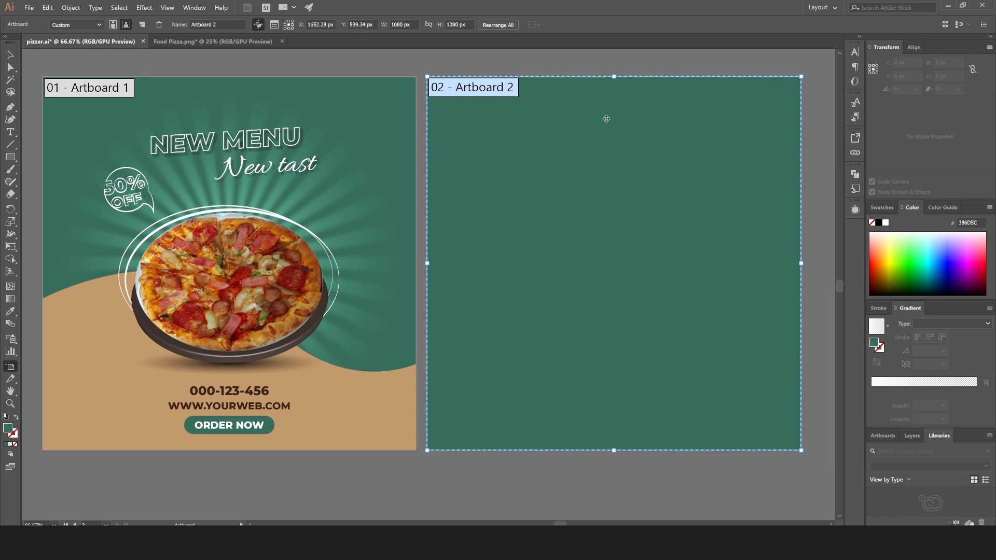
click(9, 54)
Realign the green rectangle to the top edge of the resized Artboard 2.
click(465, 138)
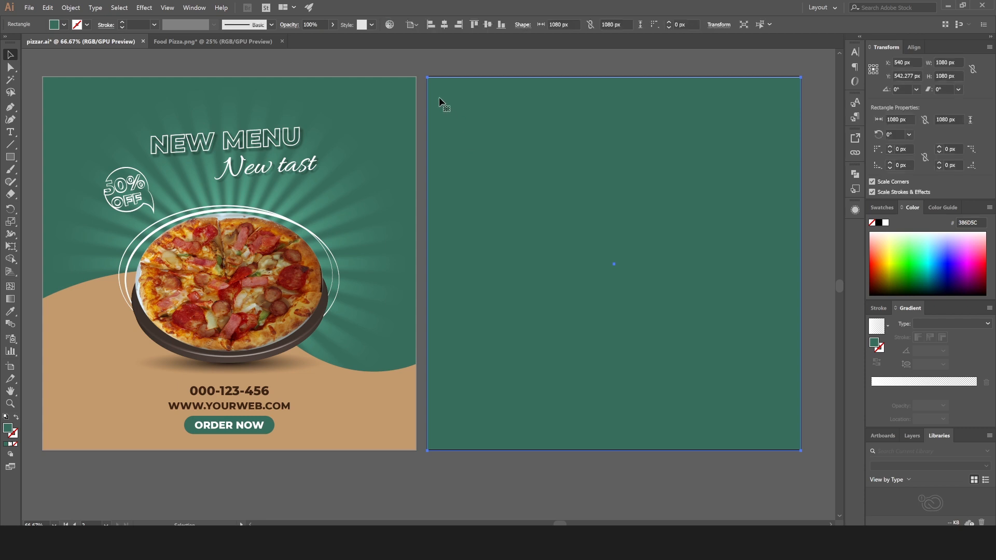
click(425, 58)
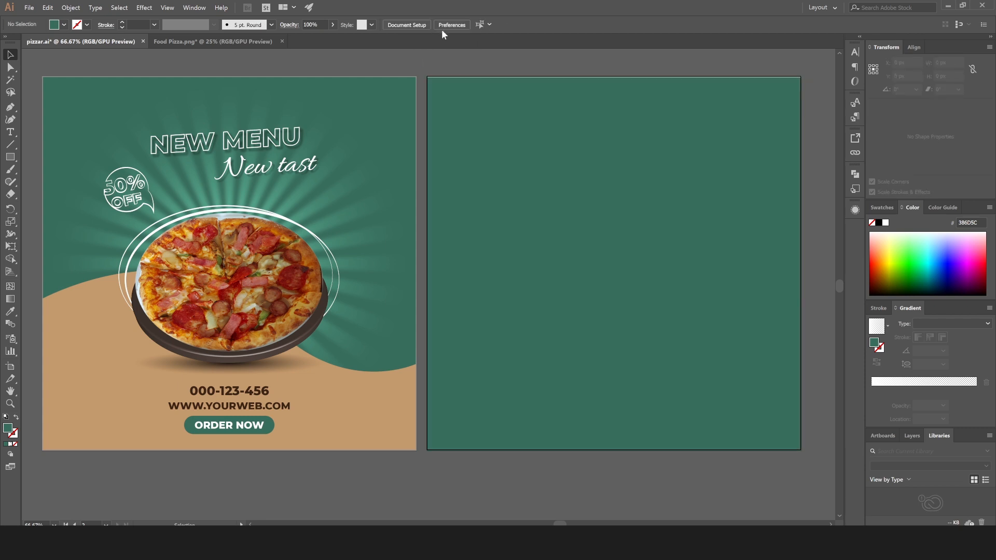
click(465, 134)
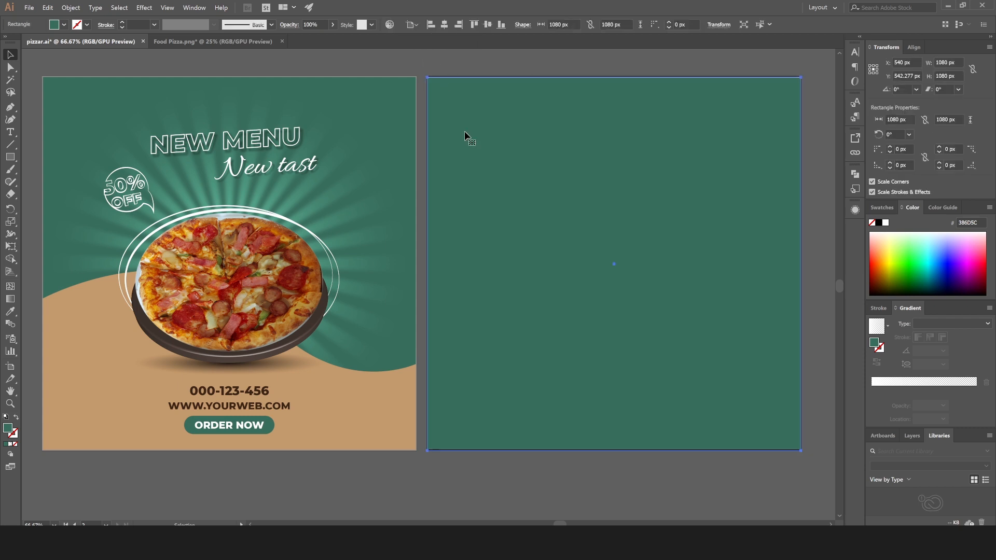
click(475, 25)
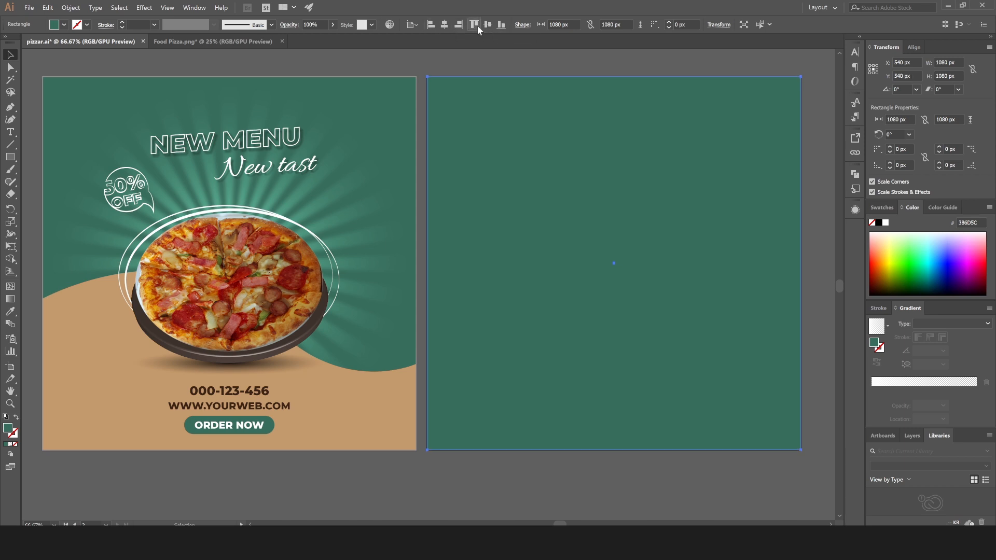
click(373, 57)
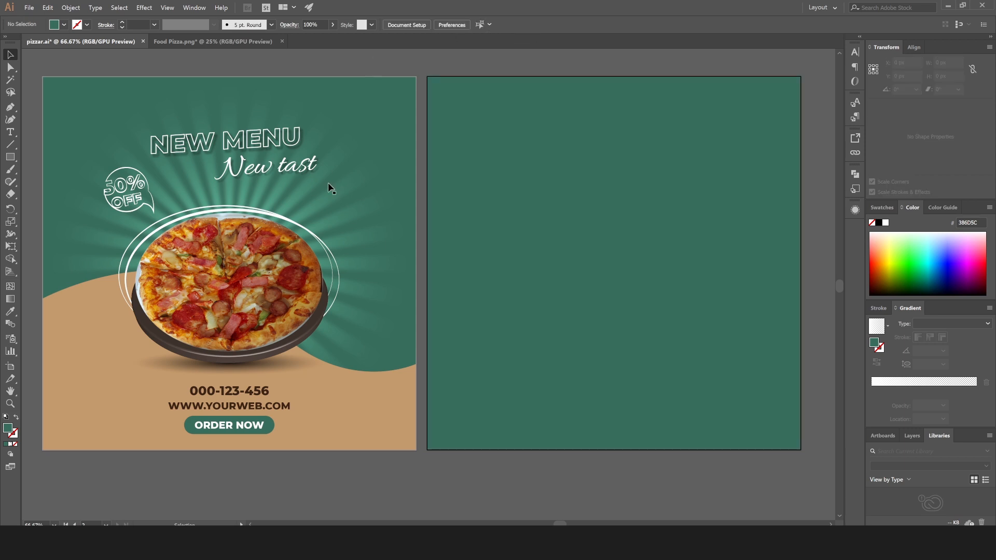
Group all the elements of the finished pizza poster on Artboard 1.
click(342, 154)
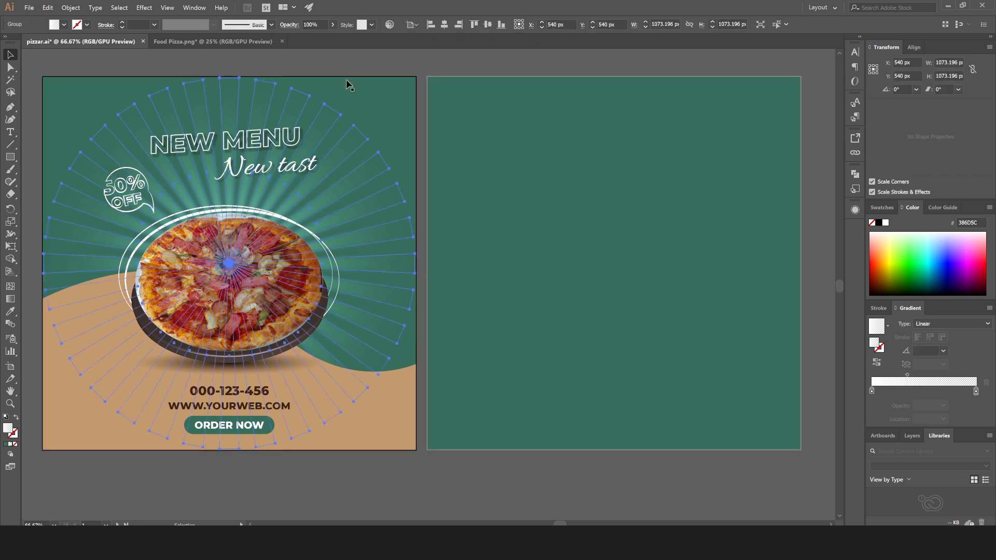
click(66, 67)
drag(33, 67, 390, 459)
right_click(162, 191)
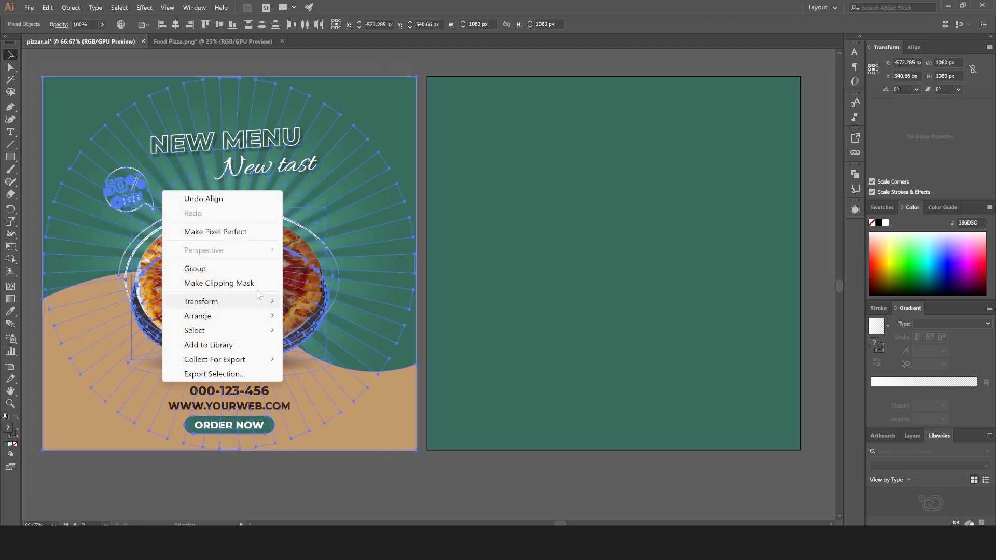
click(228, 266)
click(328, 491)
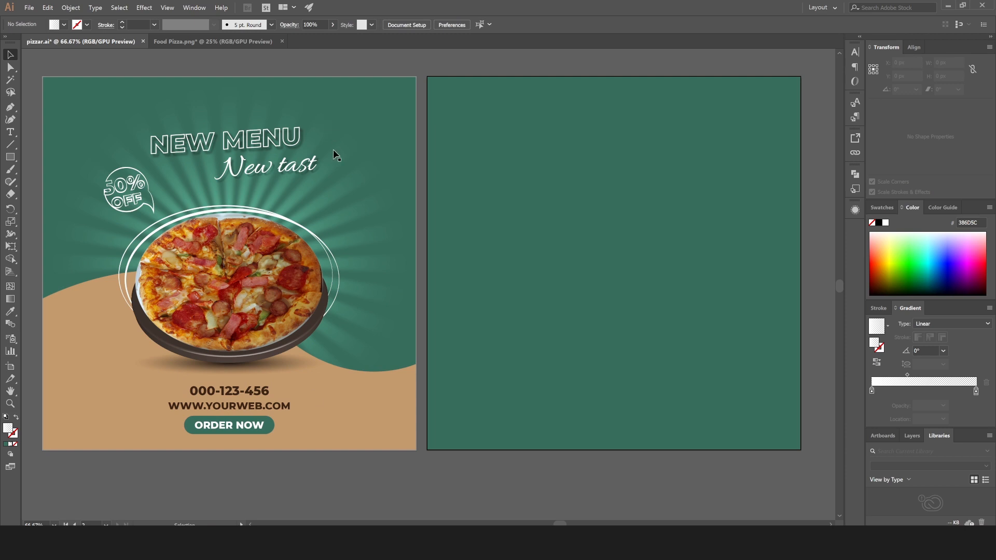
Draw a narrow vertical rectangle about 67 × 607 px on the green background of Artboard 2.
click(10, 157)
drag(560, 114, 583, 325)
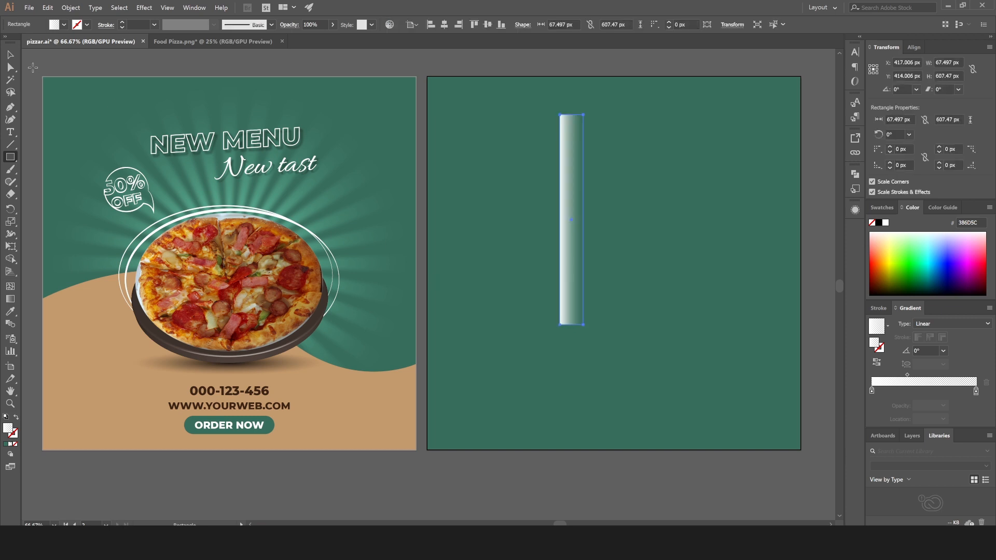
click(14, 55)
Fill the narrow rectangle with the white-to-black linear gradient, running vertically from white at its upper end to black at its lower end.
click(67, 23)
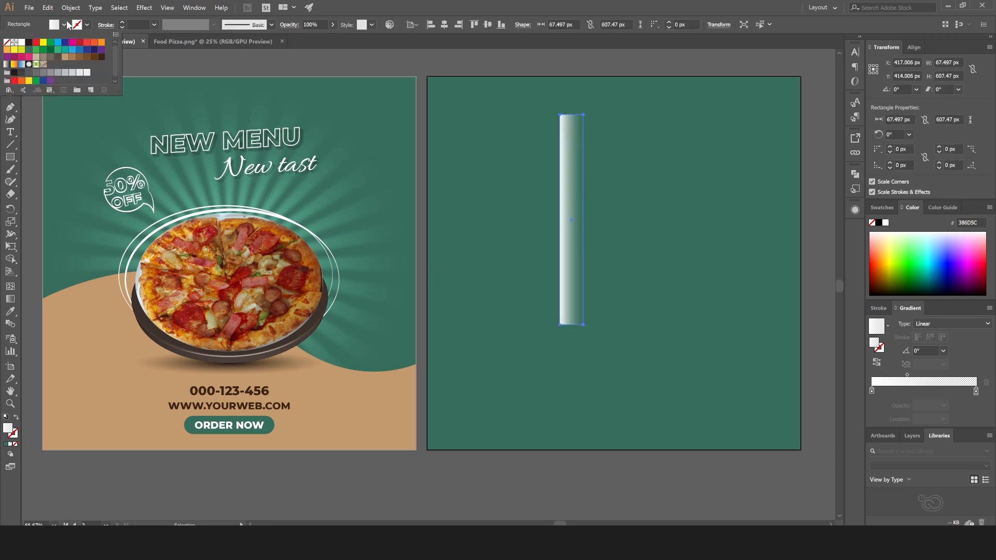
click(20, 65)
click(572, 177)
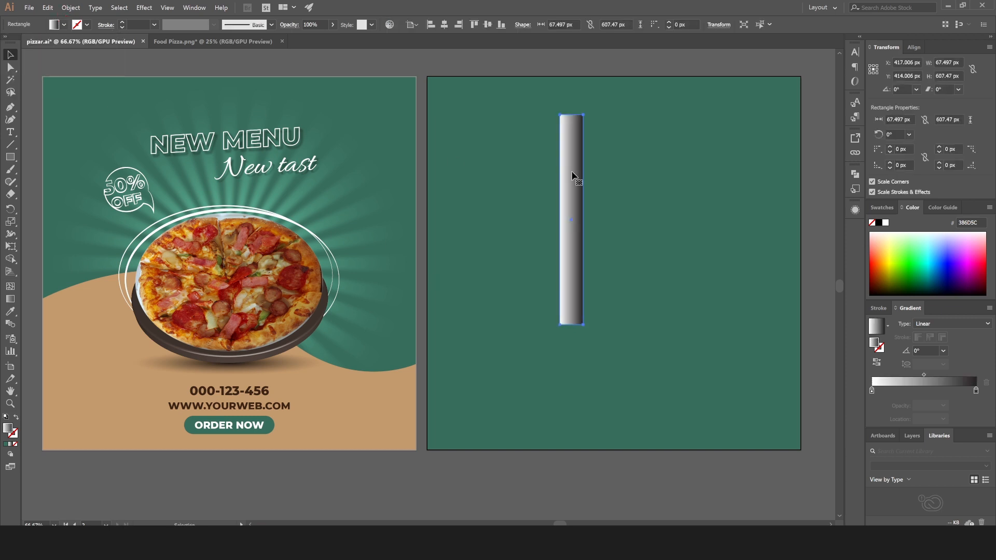
key(g)
drag(571, 113, 576, 322)
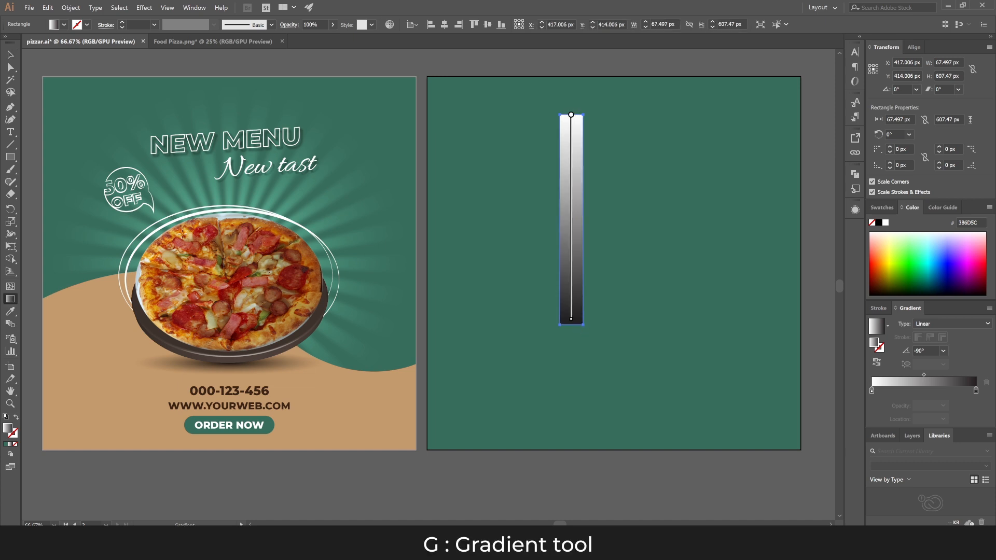
Taper the narrow rectangle's lower end to a point with the Free Transform tool's Perspective Distort.
click(10, 247)
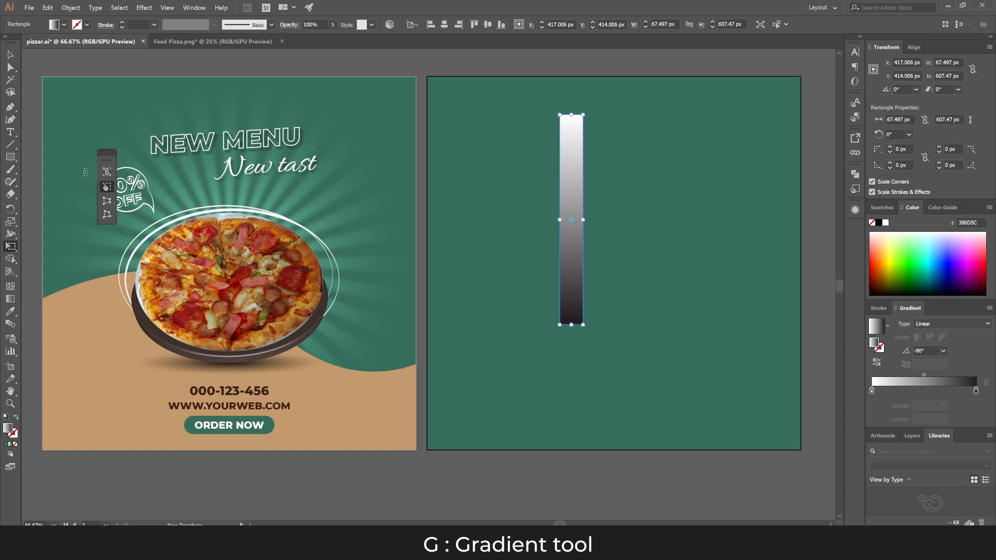
click(107, 201)
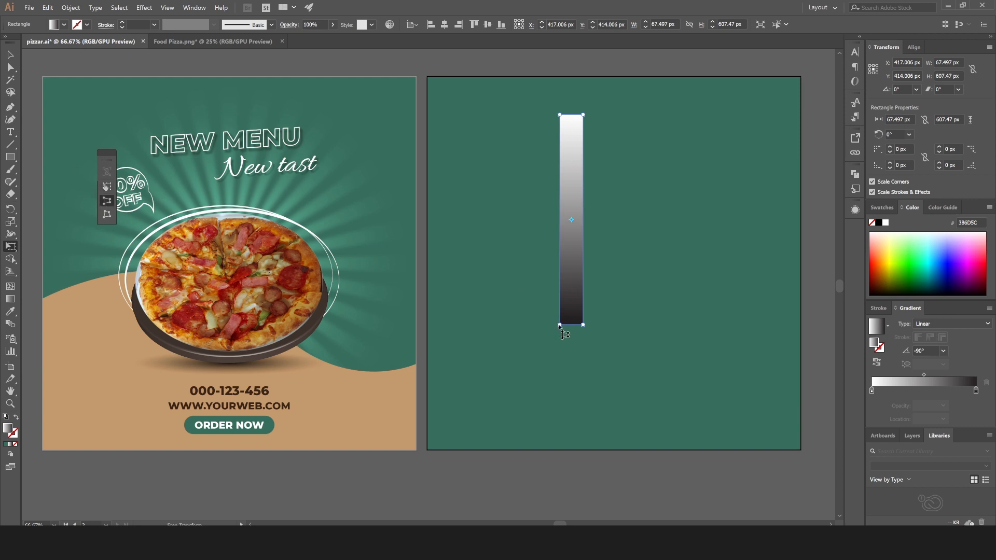
drag(559, 324, 571, 329)
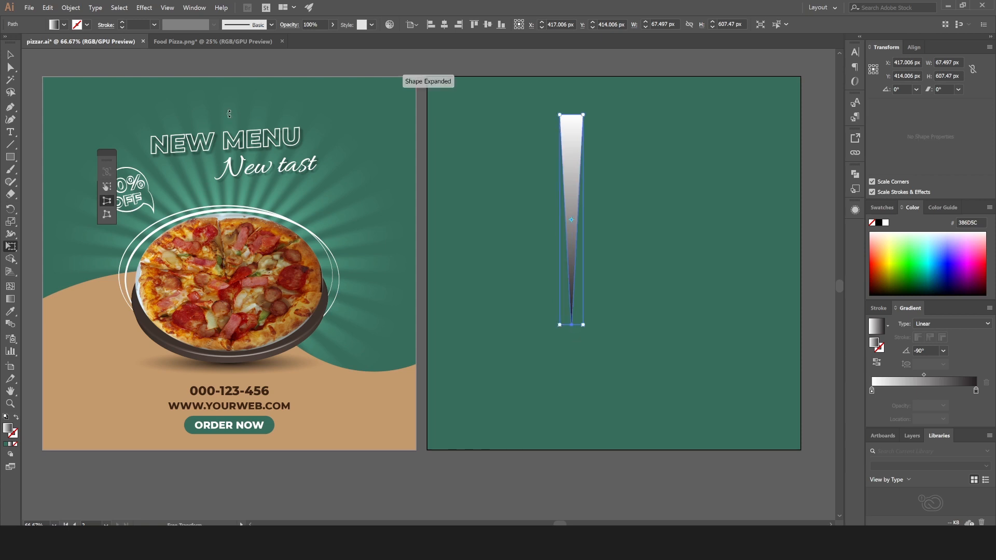
click(11, 54)
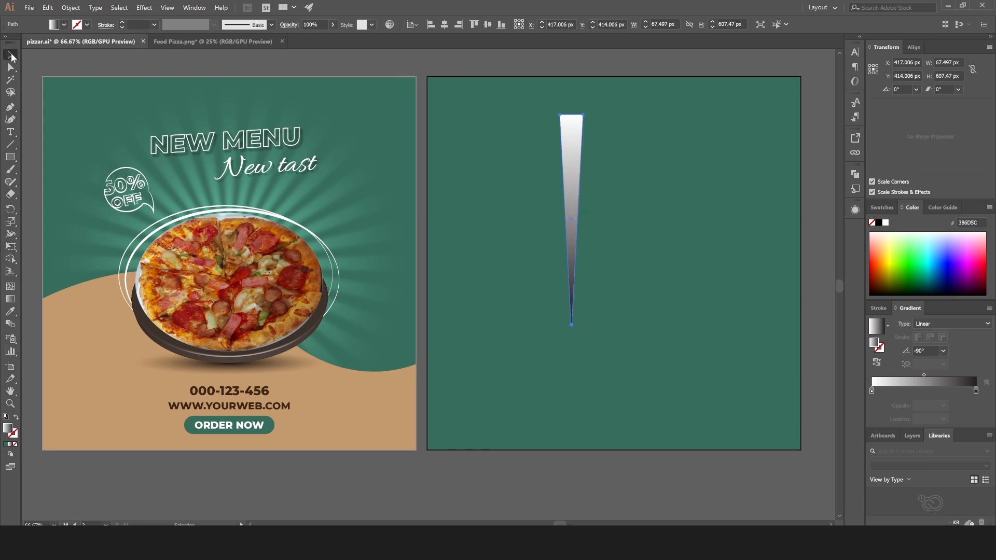
Set the wedge gradient's white stop to 0% opacity and recolour its dark stop to white.
click(871, 390)
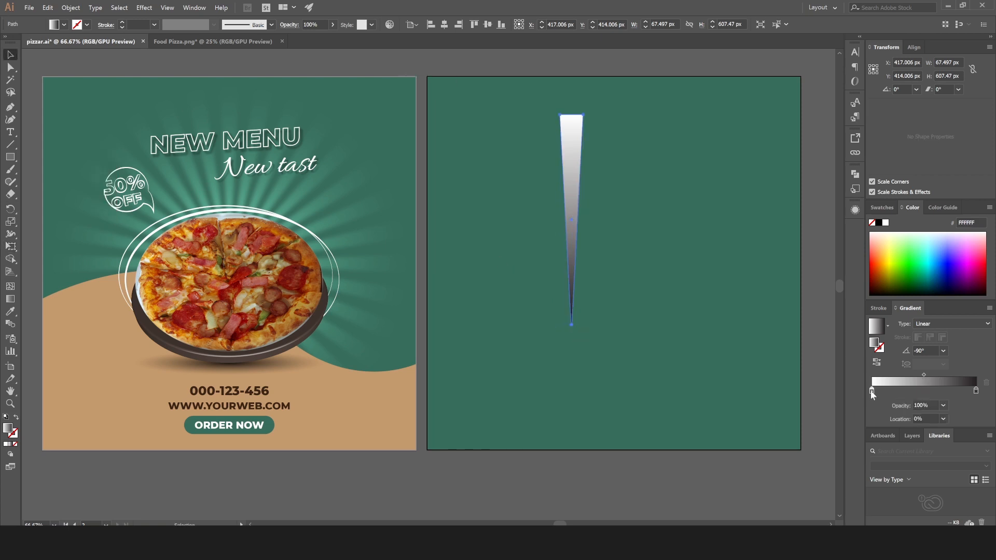
click(942, 405)
click(954, 276)
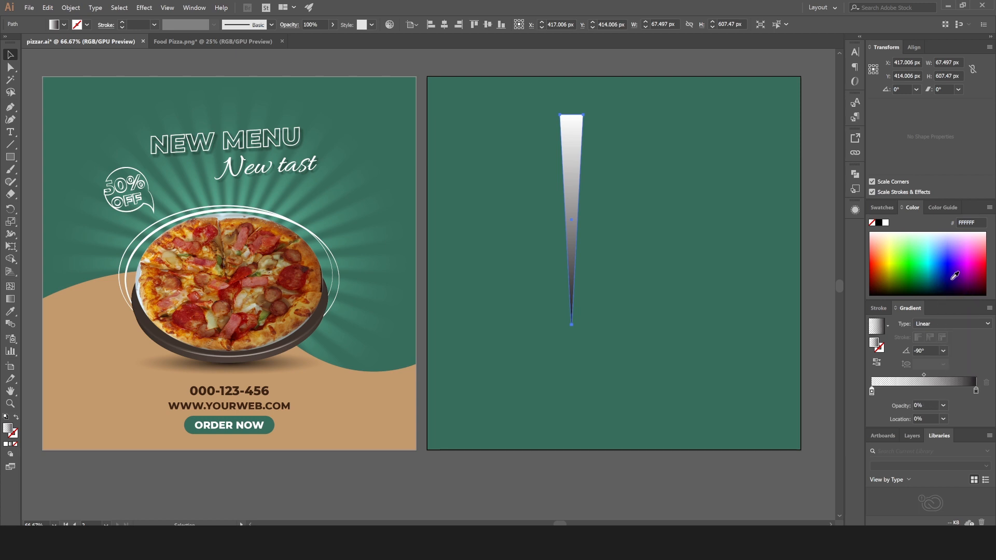
click(975, 391)
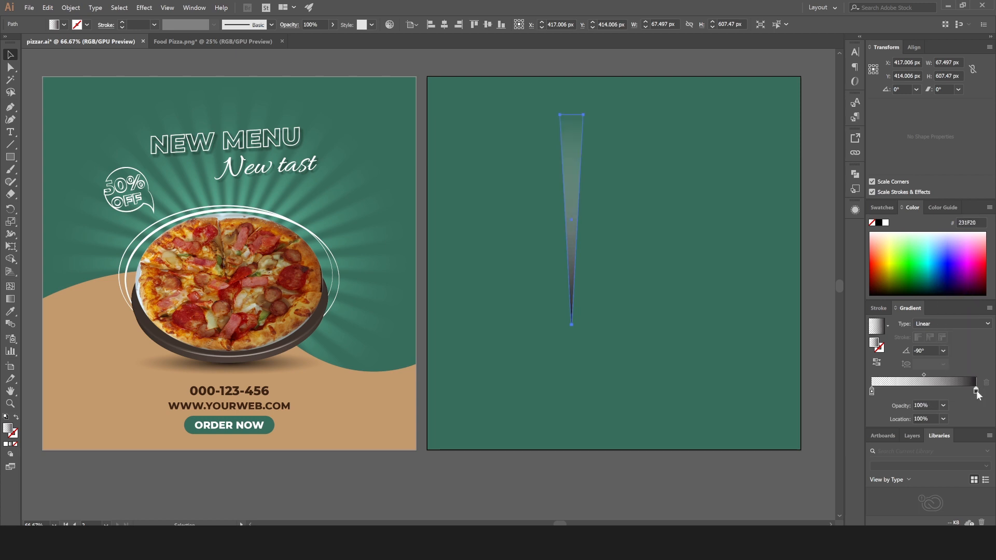
double_click(976, 391)
click(856, 424)
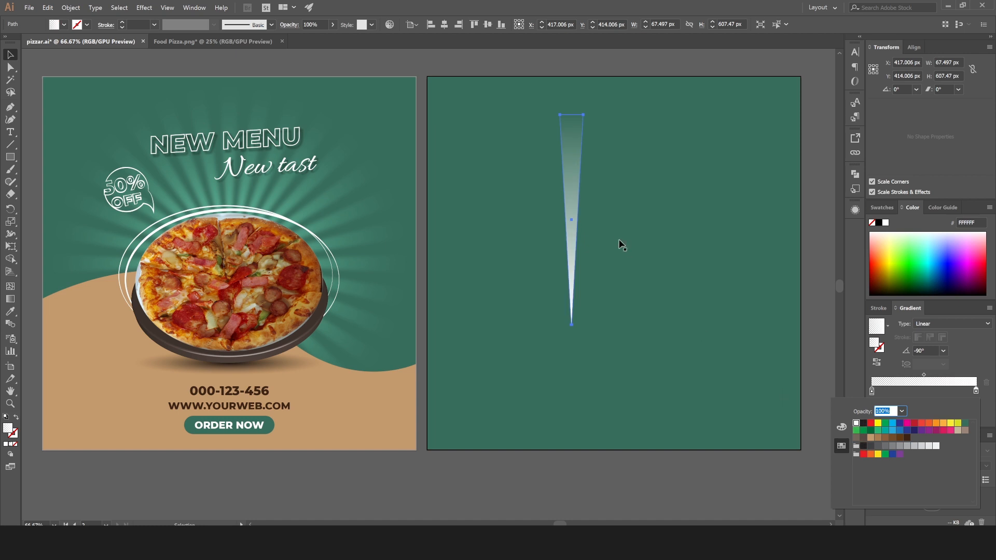
Redraw the wedge's gradient vertically from just below its wide upper end, transparent, down to white at its pointed tip.
click(571, 178)
key(g)
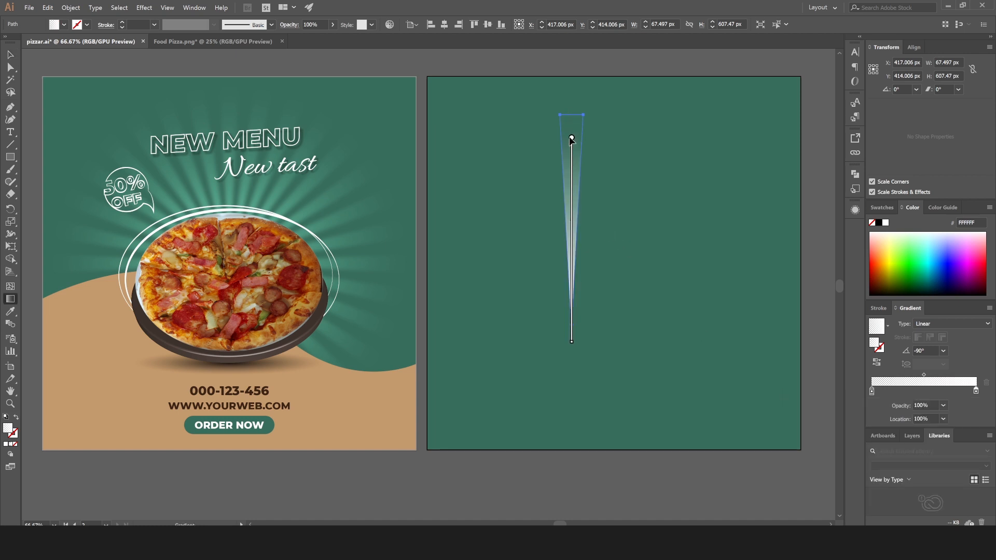
mouse_move(571, 137)
mouse_down()
mouse_move(573, 345)
mouse_move(574, 309)
mouse_move(572, 325)
mouse_up()
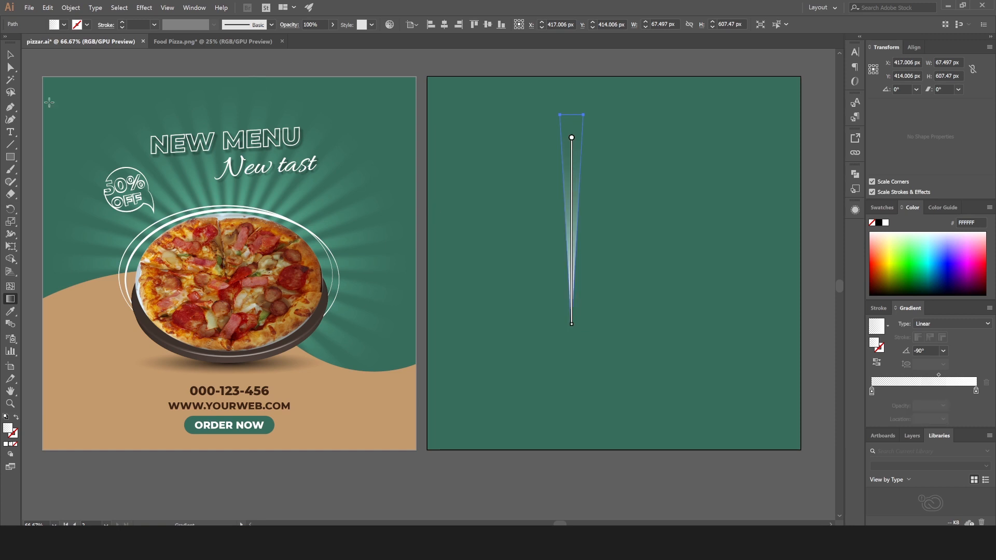
Align the wedge to the horizontal centre and the upper edge of the artboard.
click(11, 58)
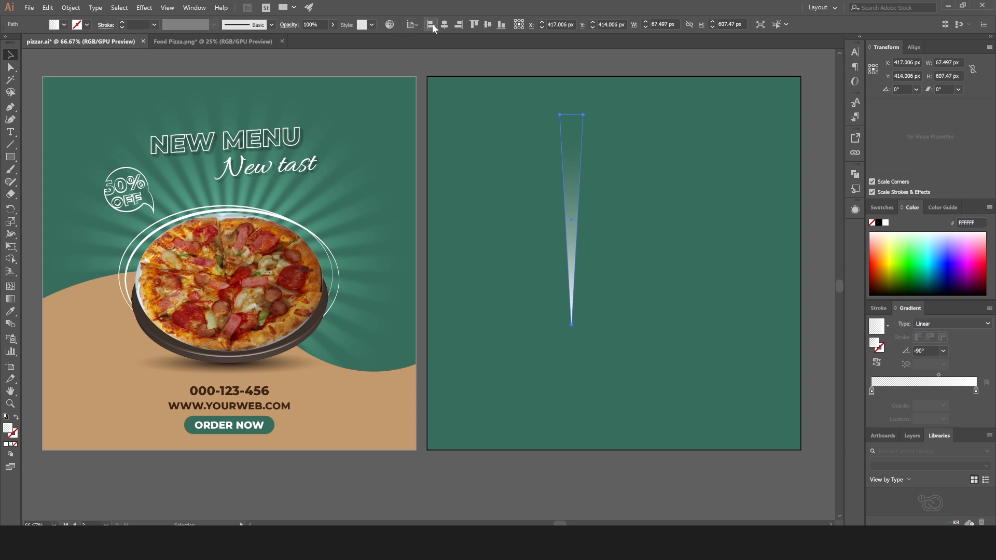
click(444, 24)
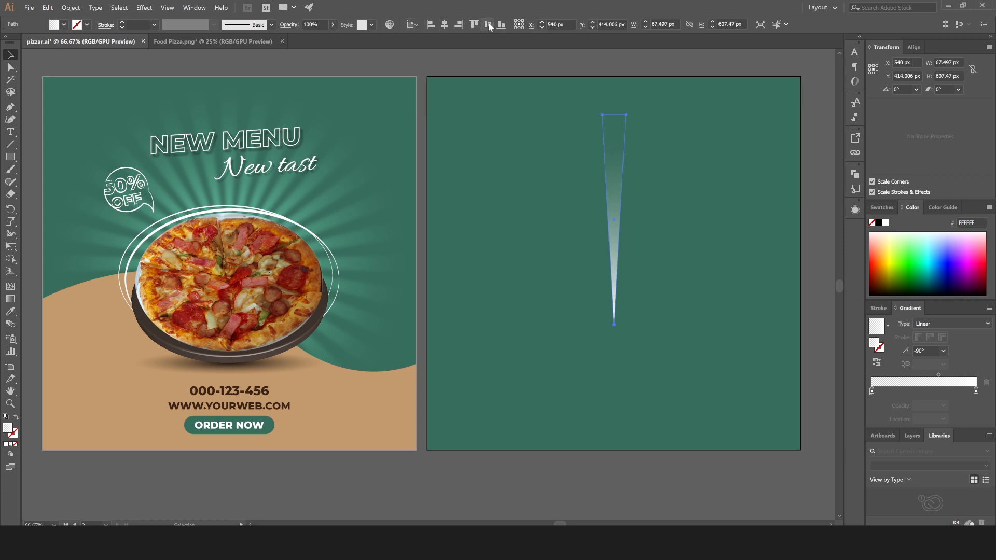
click(488, 24)
click(473, 24)
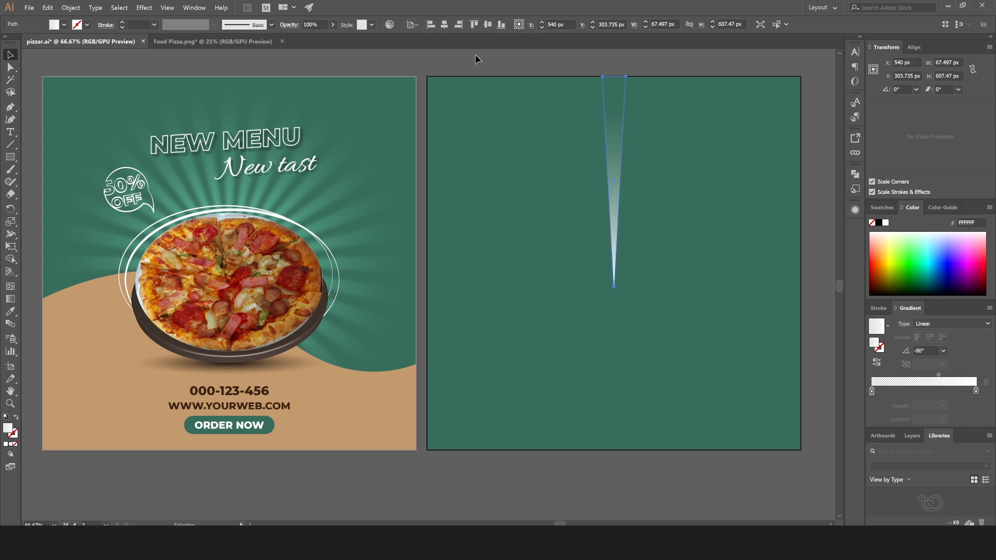
click(475, 55)
click(614, 166)
Make a copy of the wedge rotated by 360/30 degrees around its pointed lower tip.
click(11, 209)
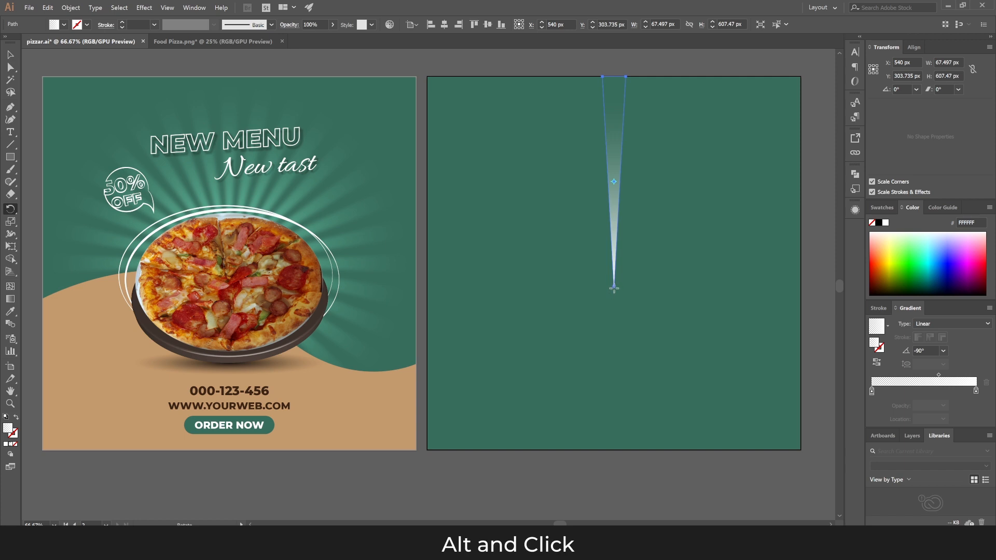
alt+click(614, 286)
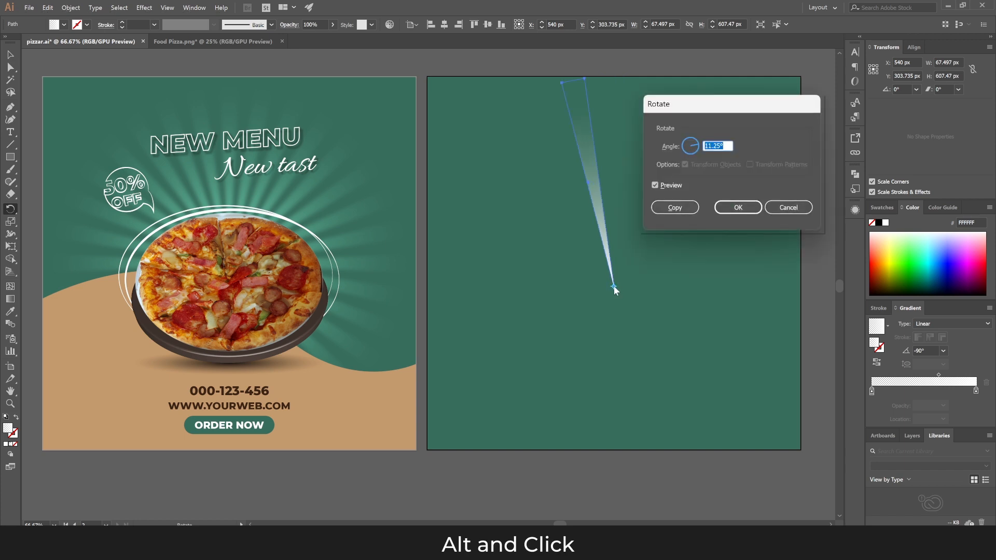
text(360/25)
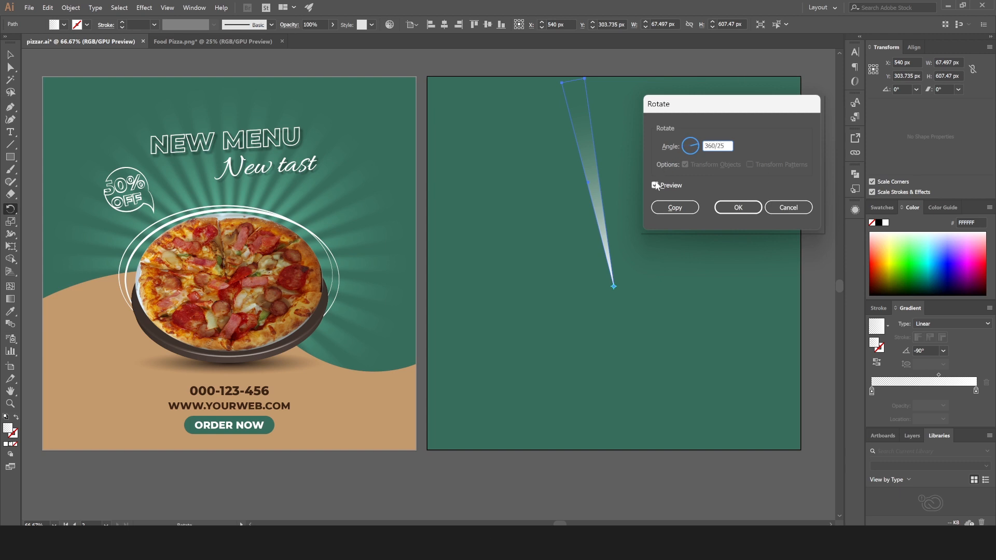
key(Tab)
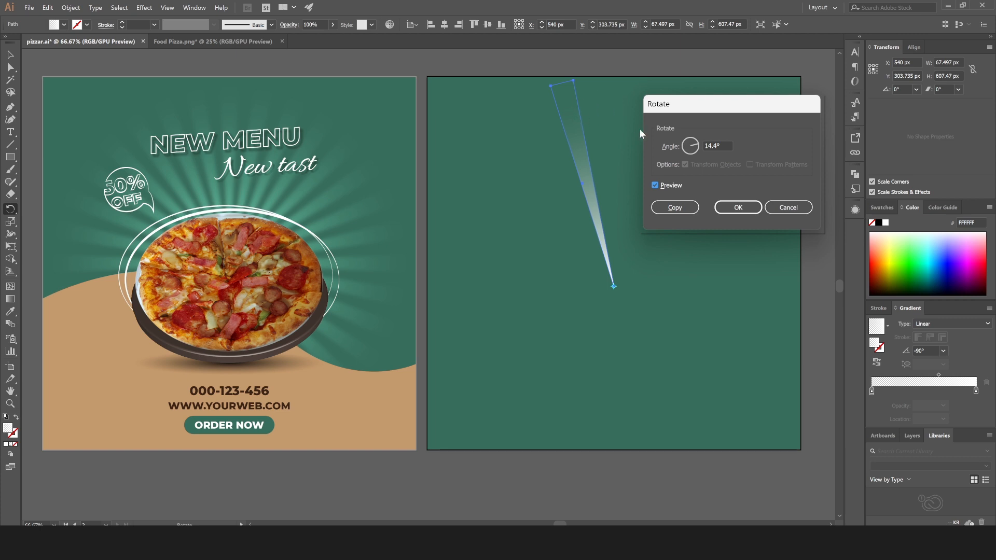
click(722, 146)
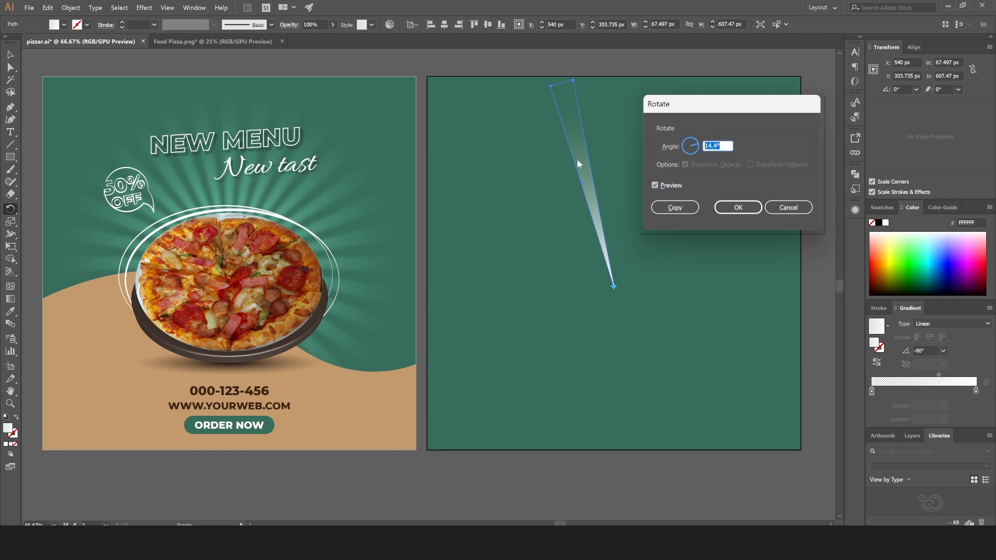
text(360/30)
key(Tab)
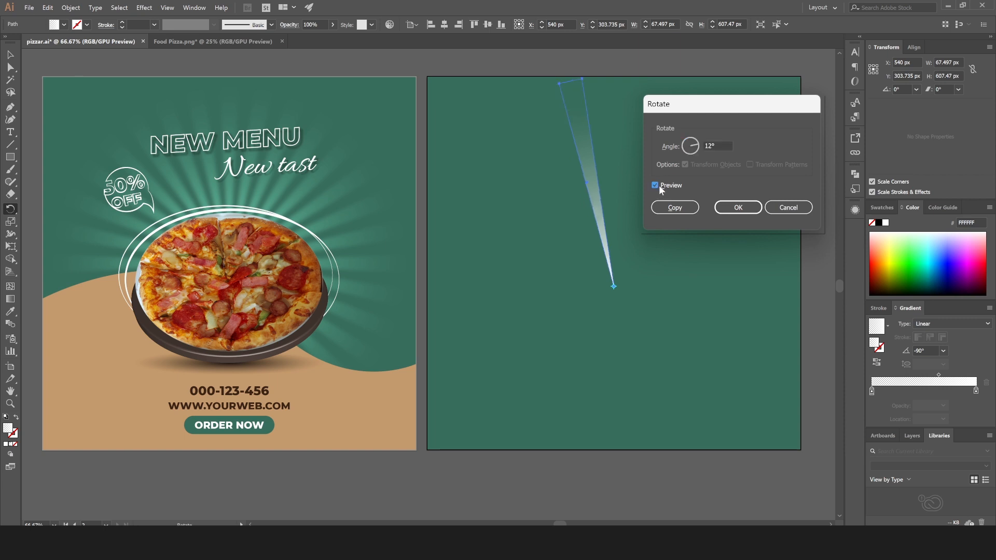
click(675, 207)
click(10, 55)
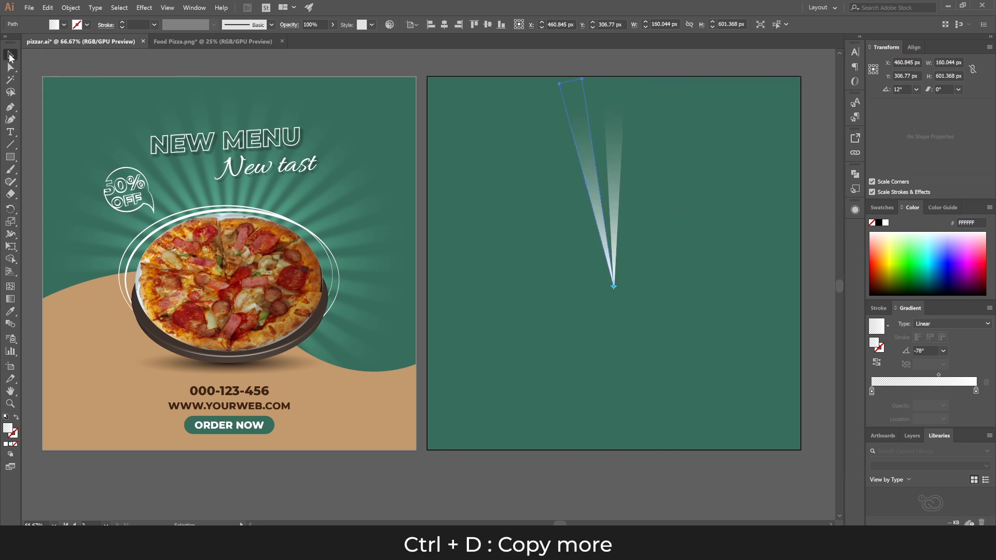
Repeat the rotated copy of the wedge until the rays form a complete circle around the shared tip.
key(ctrl+d)
key(ctrl+d)
key(ctrl+d)
key(ctrl+d)
key(ctrl+d)
key(ctrl+d)
key(ctrl+d)
key(ctrl+d)
key(ctrl+d)
key(ctrl+d)
key(ctrl+d)
key(ctrl+d)
key(ctrl+d)
key(ctrl+d)
key(ctrl+d)
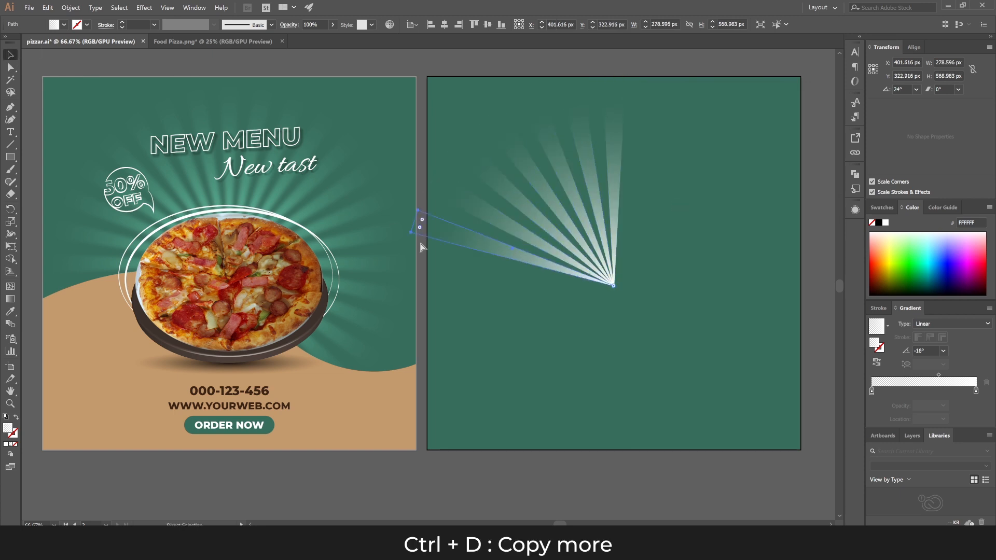
key(ctrl+shift+a)
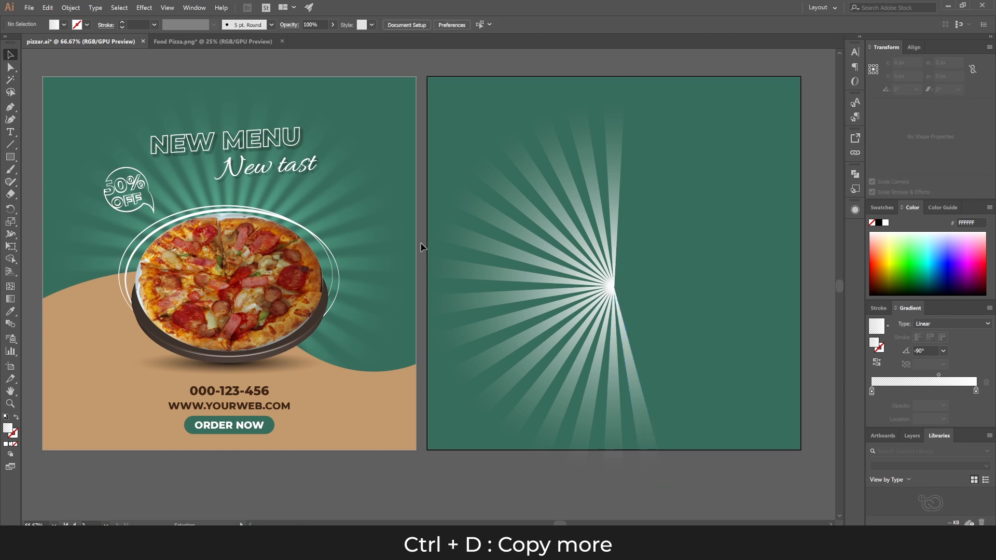
click(632, 365)
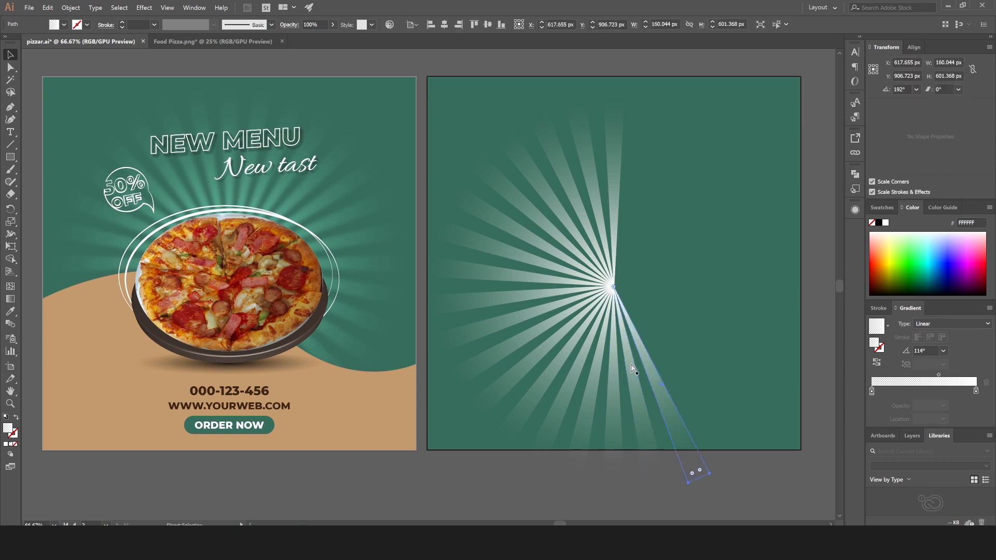
key(ctrl+d)
key(ctrl+d)
key(ctrl+d)
key(ctrl+d)
key(ctrl+d)
key(ctrl+d)
key(ctrl+d)
key(ctrl+d)
key(ctrl+d)
key(ctrl+d)
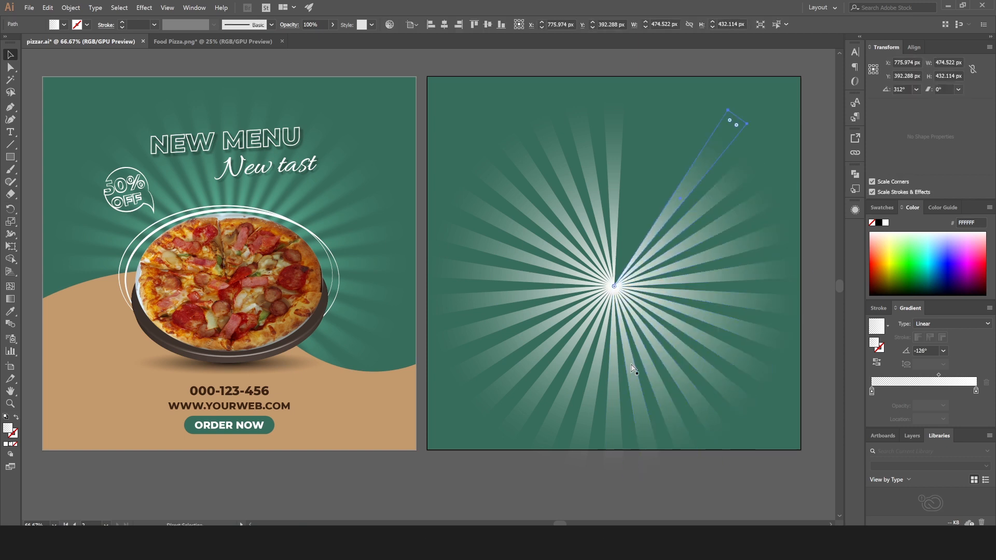
key(ctrl+d)
key(ctrl+d)
key(ctrl+d)
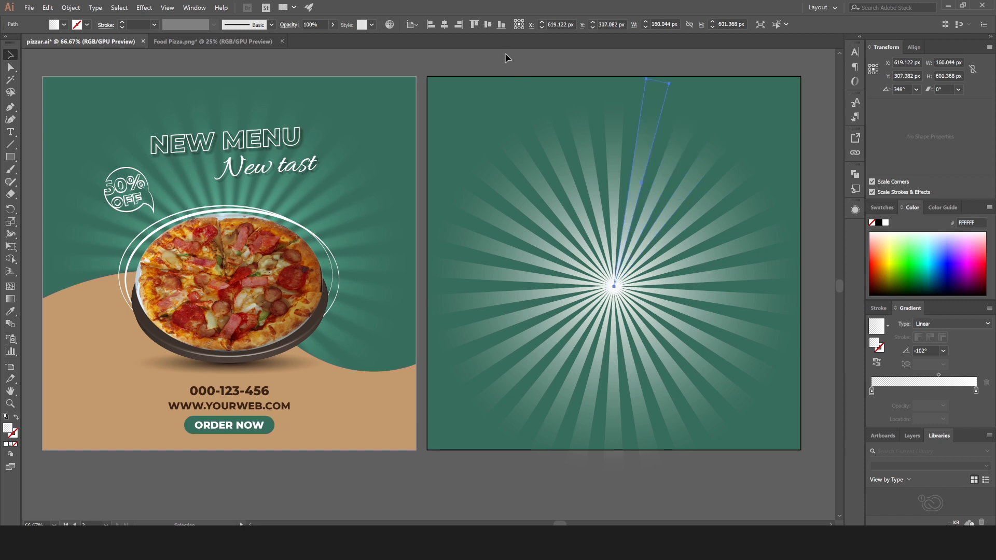
Select all the sunburst rays on Artboard 2 without the green background and group them.
click(506, 55)
drag(749, 496, 748, 494)
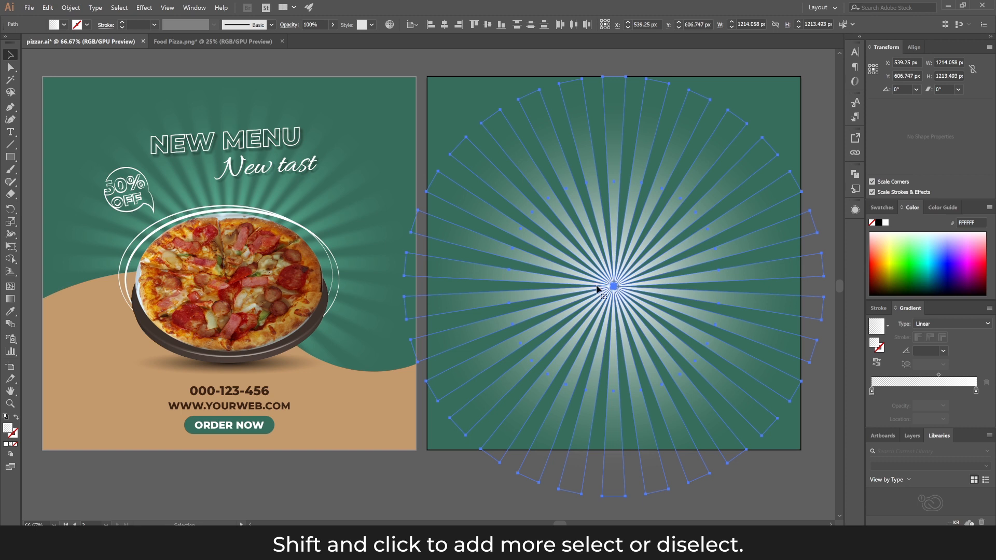
right_click(445, 167)
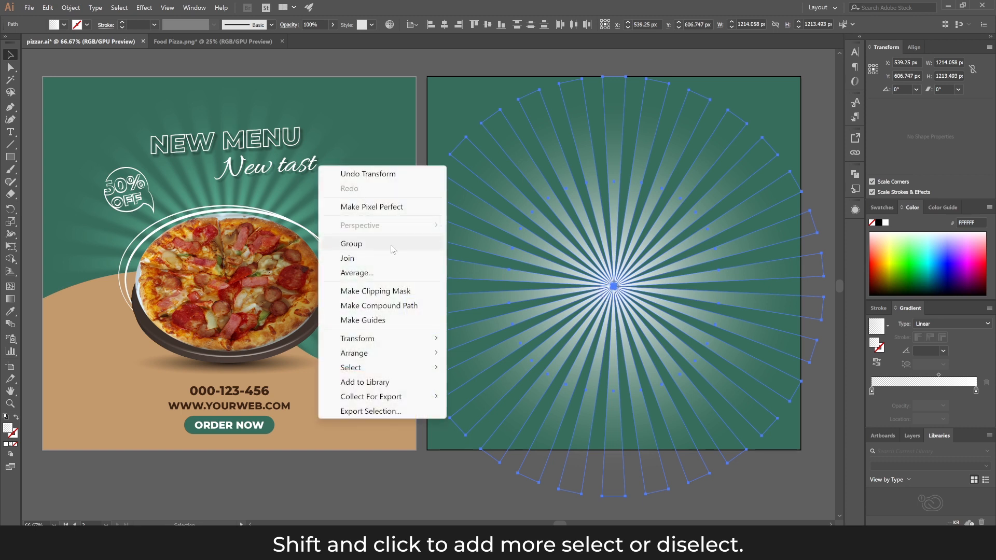
click(351, 243)
Scale the sunburst group down proportionally to about 1023 × 1023 px and centre it horizontally and vertically on the artboard.
key(e)
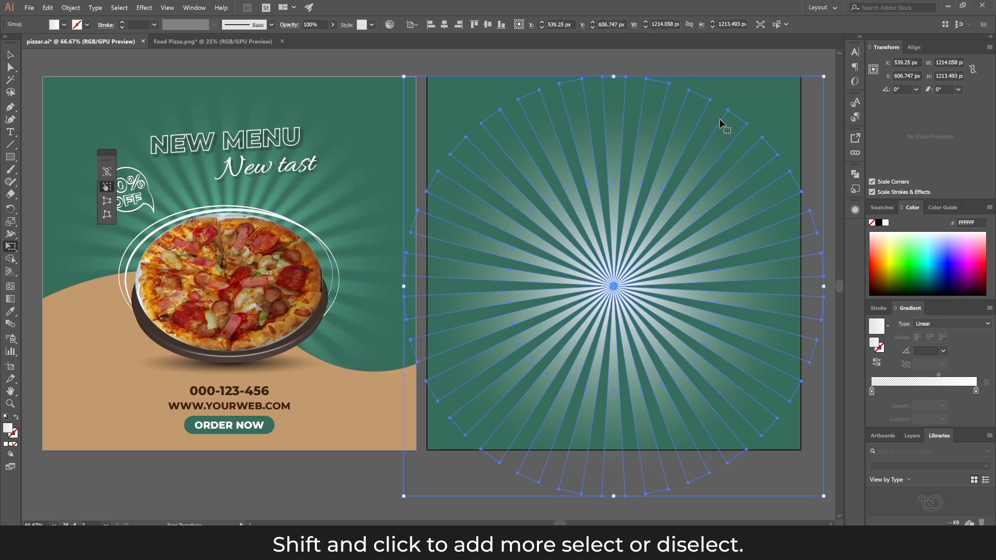
drag(823, 76, 790, 110)
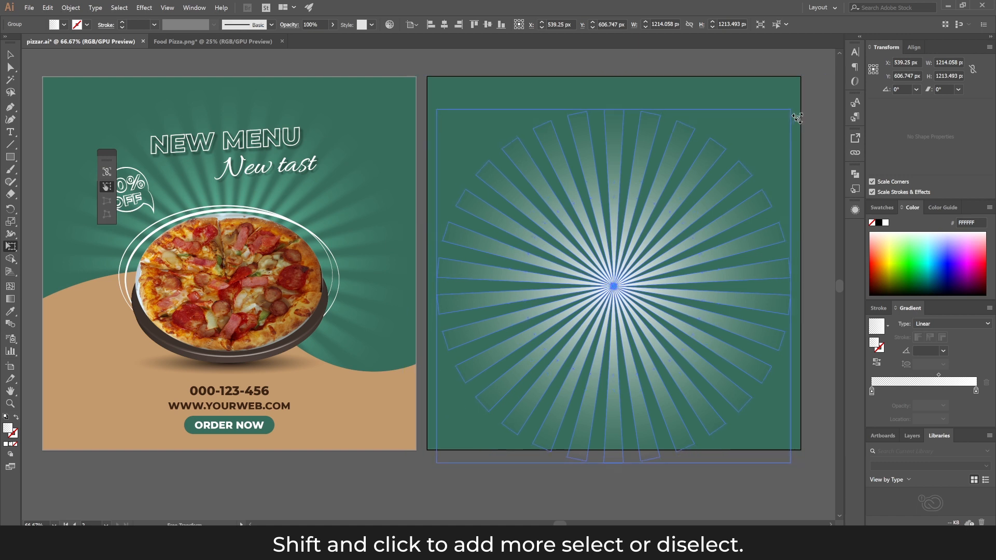
key(v)
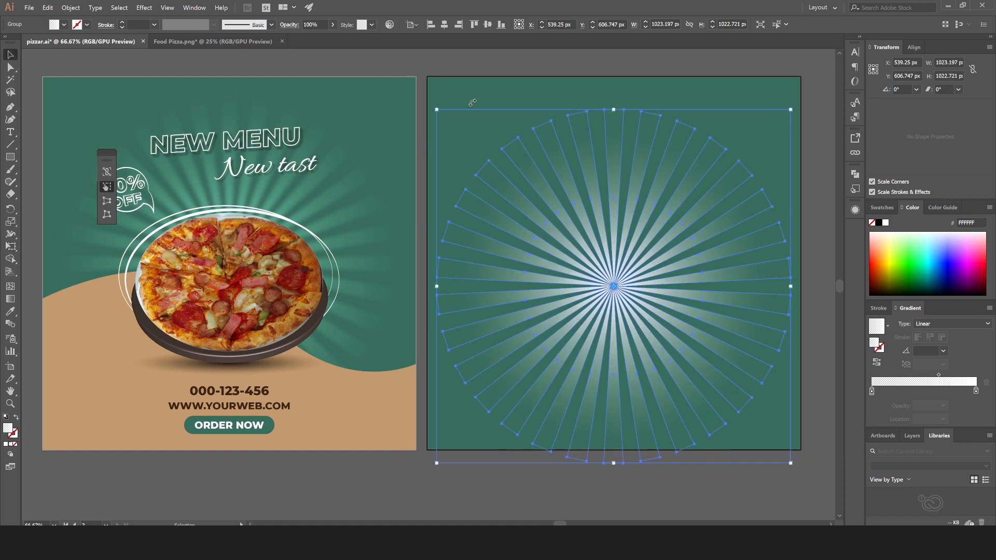
click(444, 25)
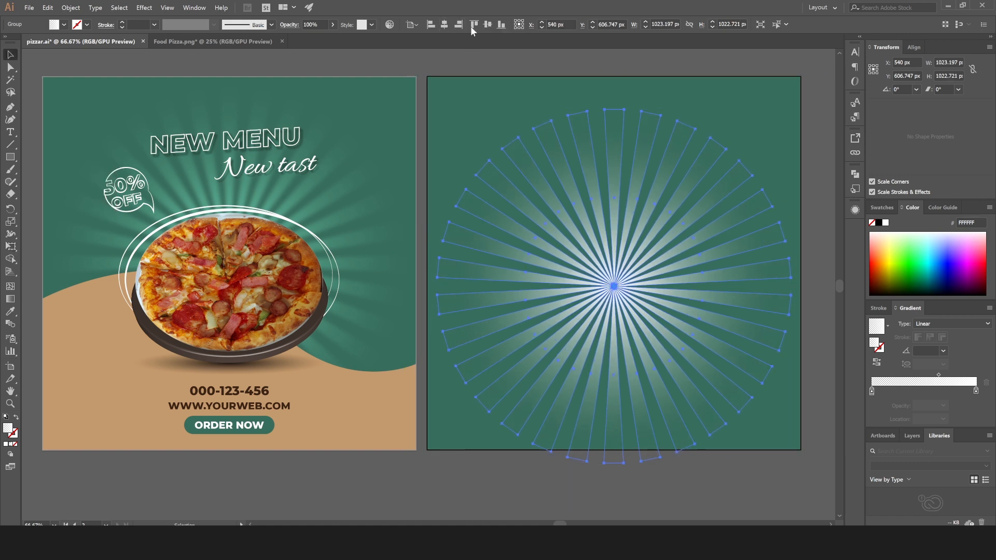
click(488, 24)
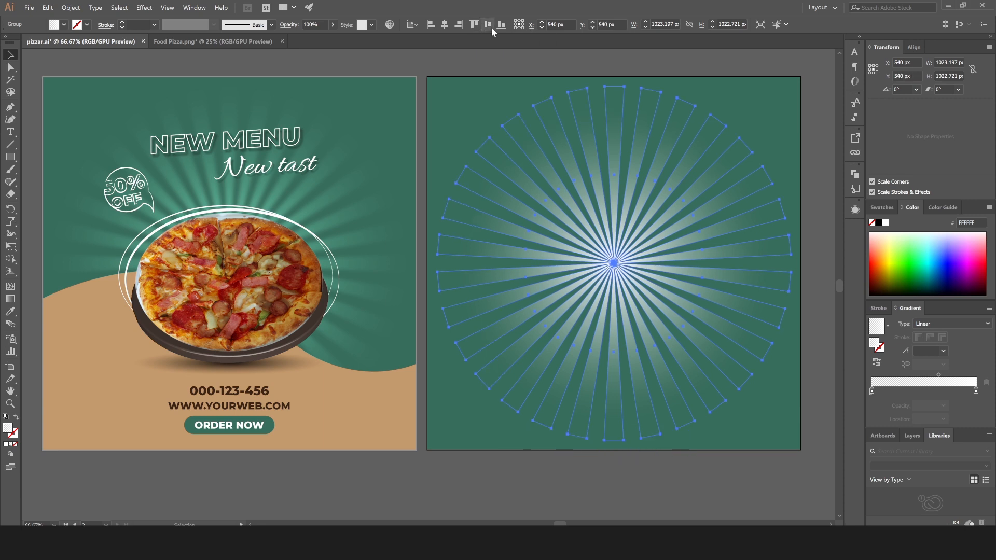
click(672, 61)
Set the sunburst group's blending mode to Overlay over the green background.
click(648, 133)
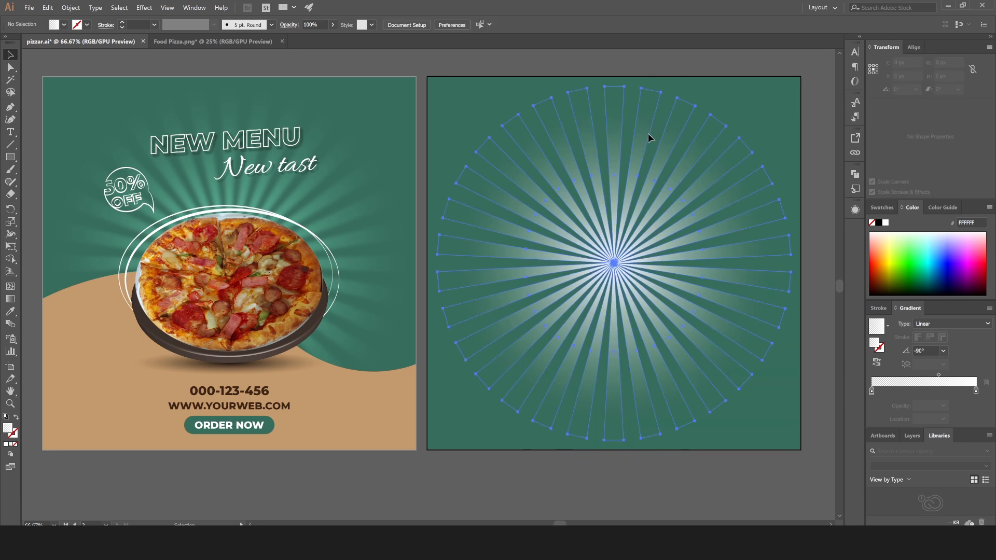
click(855, 210)
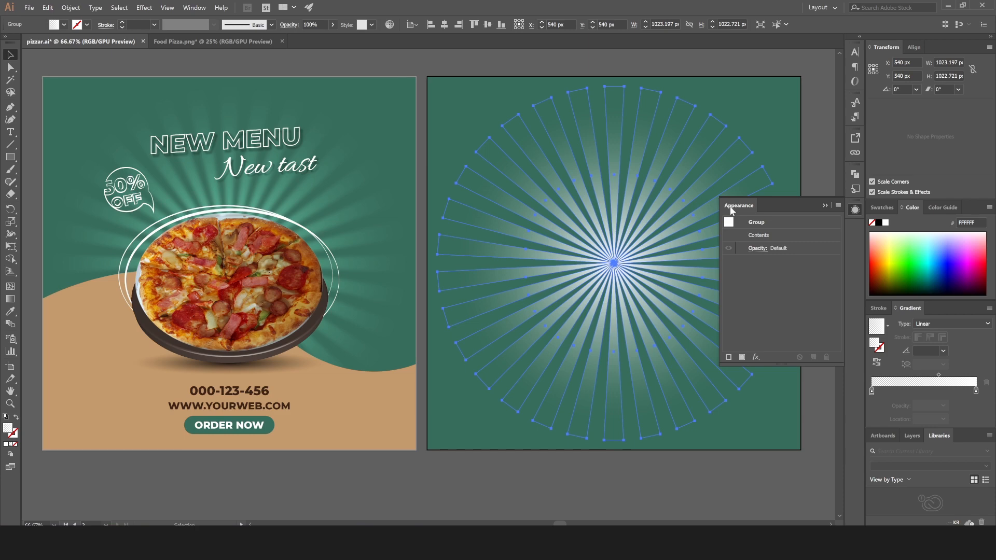
click(202, 8)
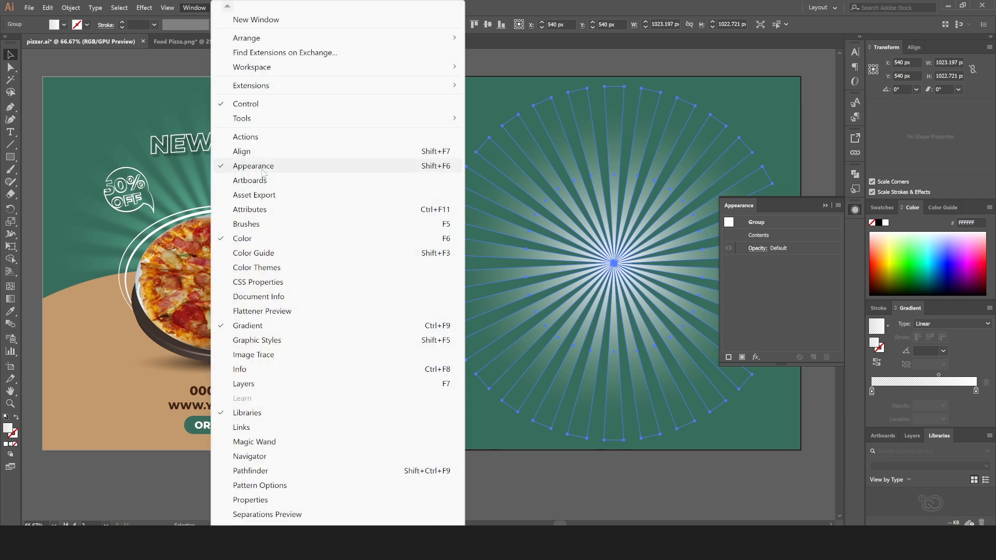
click(748, 209)
click(749, 209)
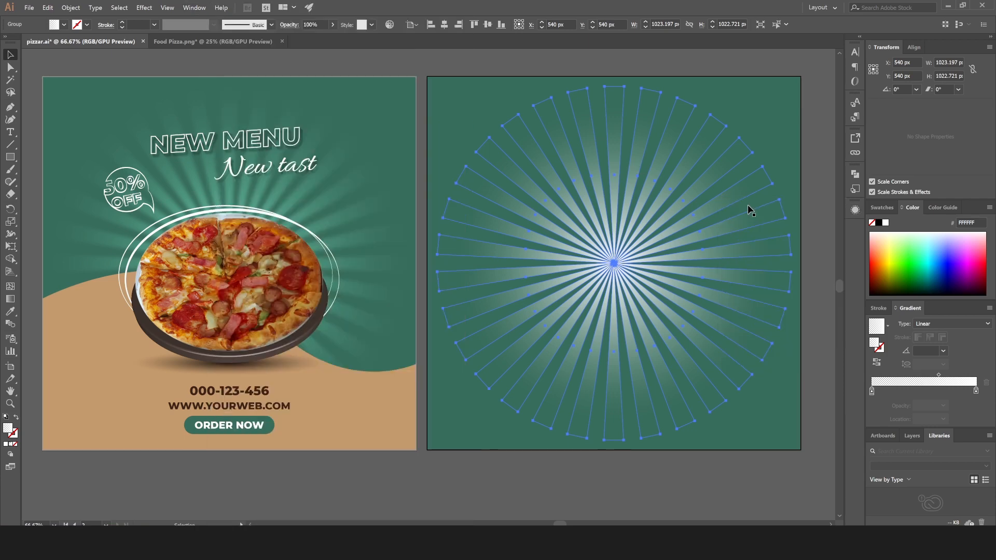
click(854, 209)
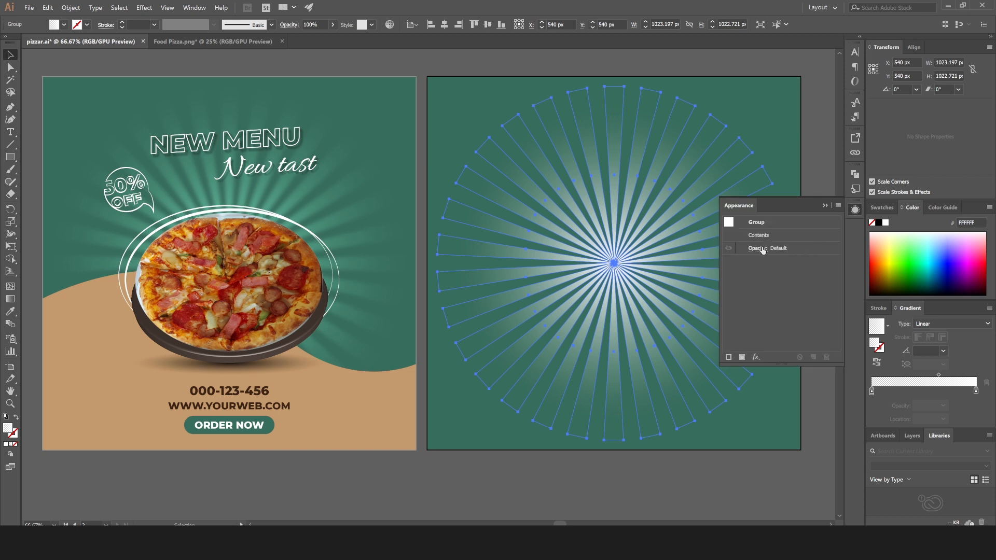
click(757, 248)
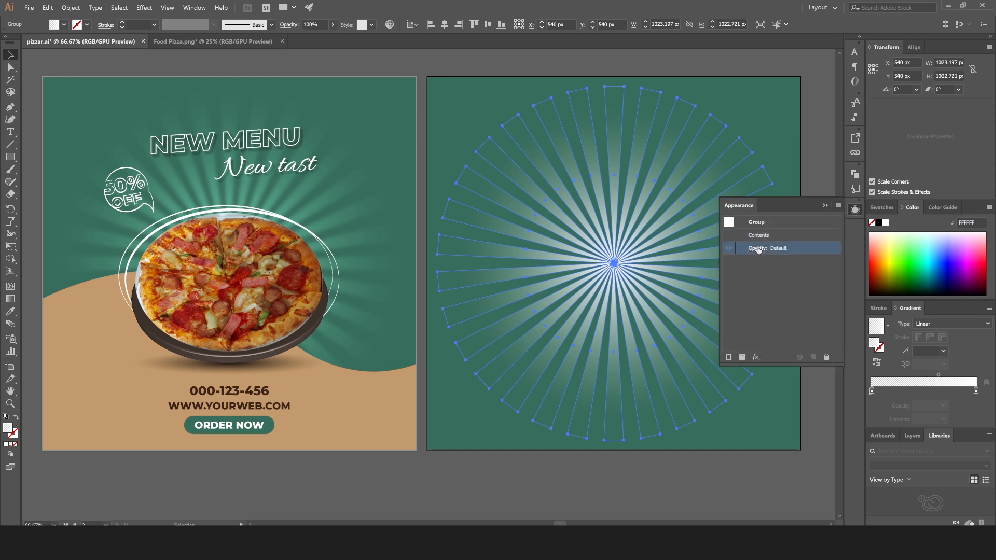
click(689, 269)
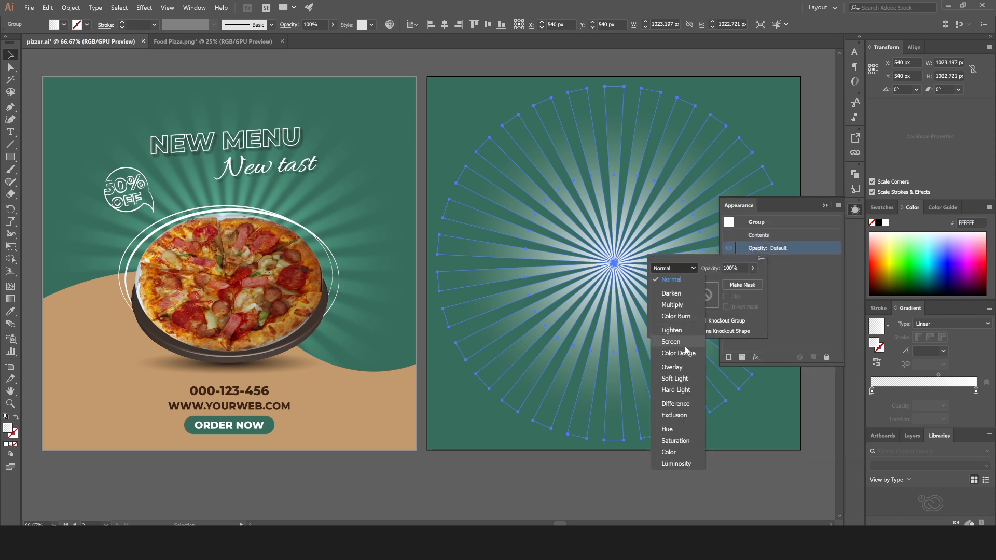
click(683, 365)
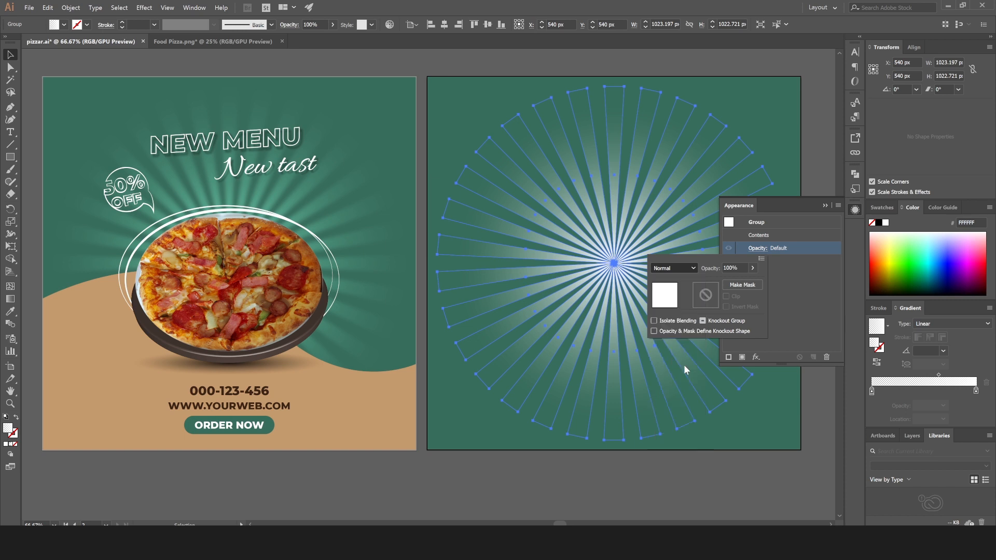
click(825, 205)
click(822, 197)
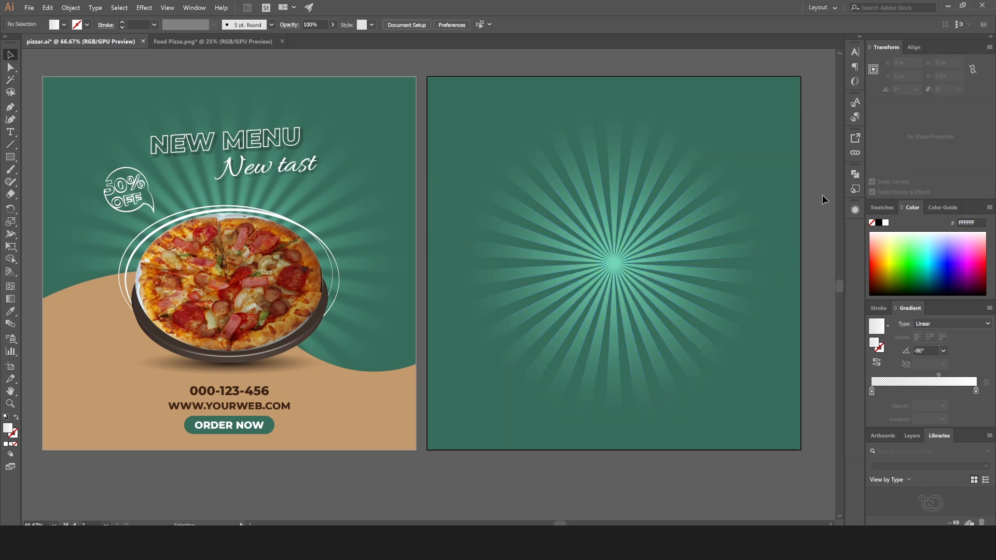
Shift the gradient midpoint of the sunburst rays to a location of 75.63%.
click(707, 238)
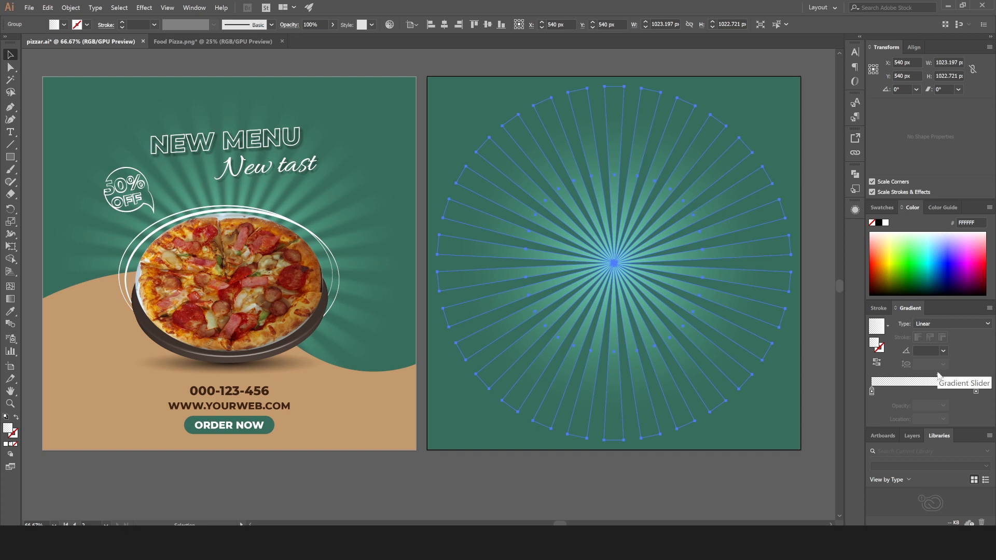
drag(938, 376, 954, 378)
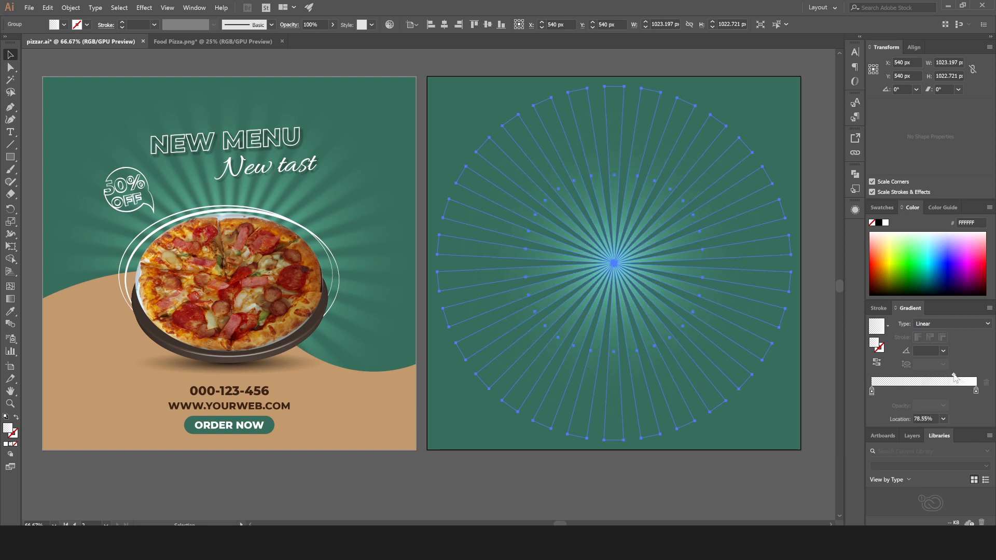
click(817, 192)
click(728, 209)
drag(952, 376, 950, 377)
click(826, 368)
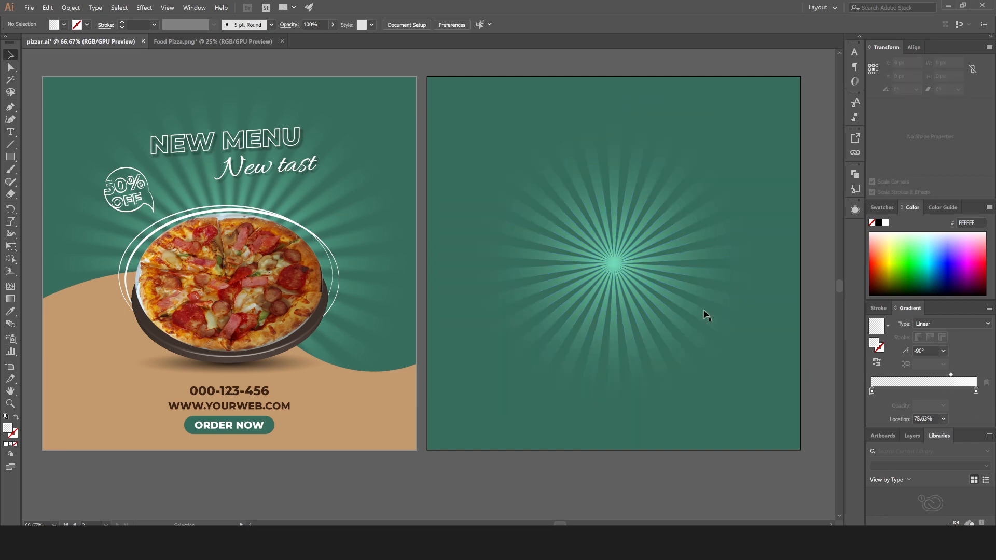
Apply a Gaussian Blur with a 22-pixel radius to the sunburst group, with the preview on.
click(704, 311)
click(141, 8)
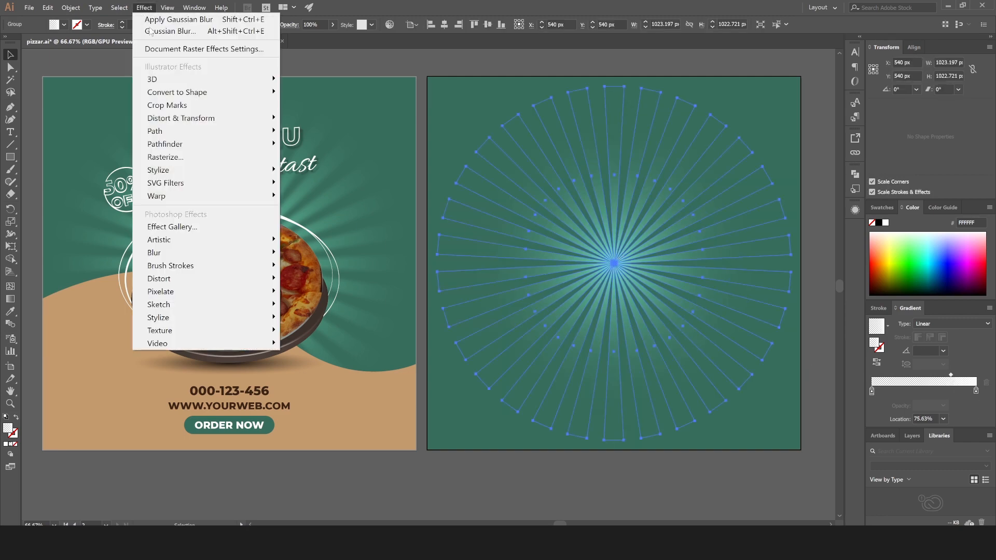
mouse_move(241, 257)
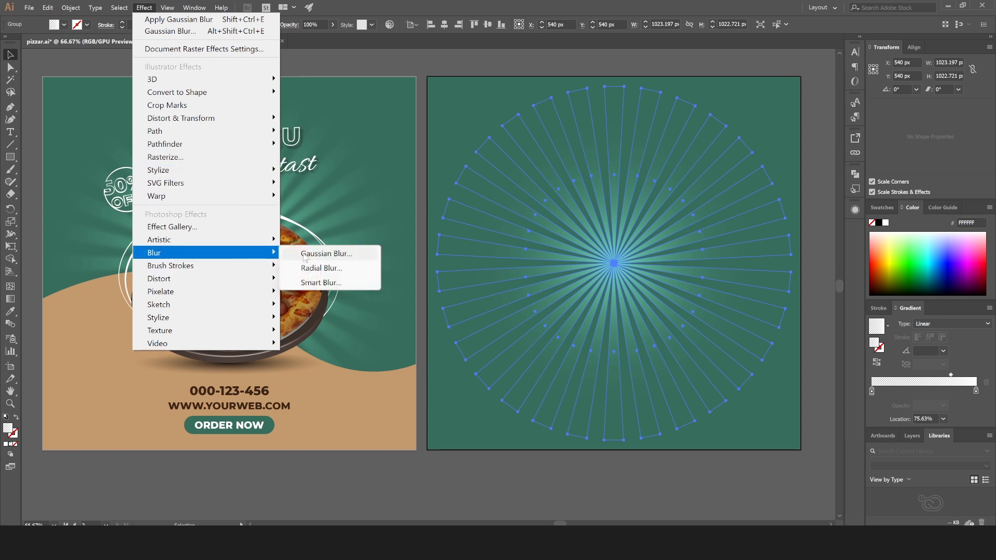
click(327, 253)
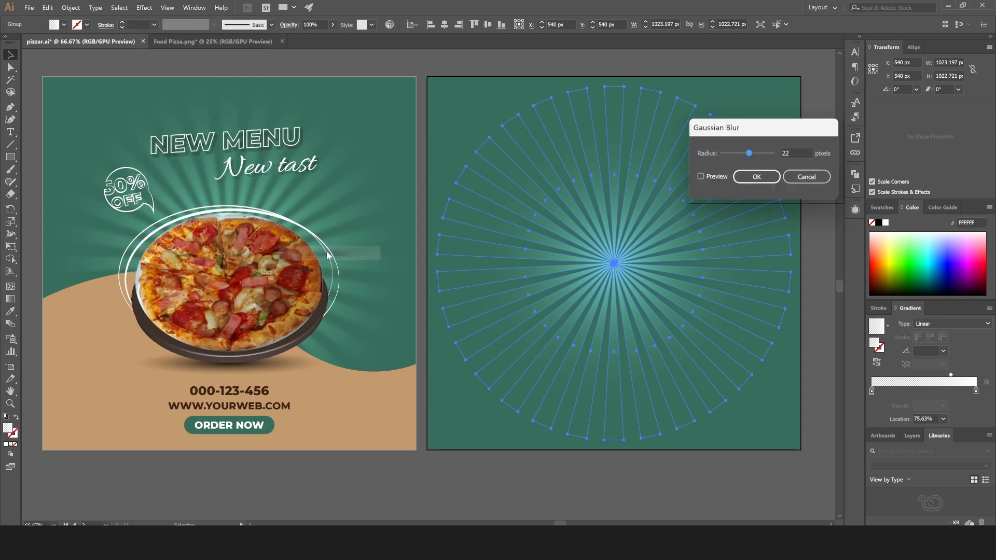
click(701, 177)
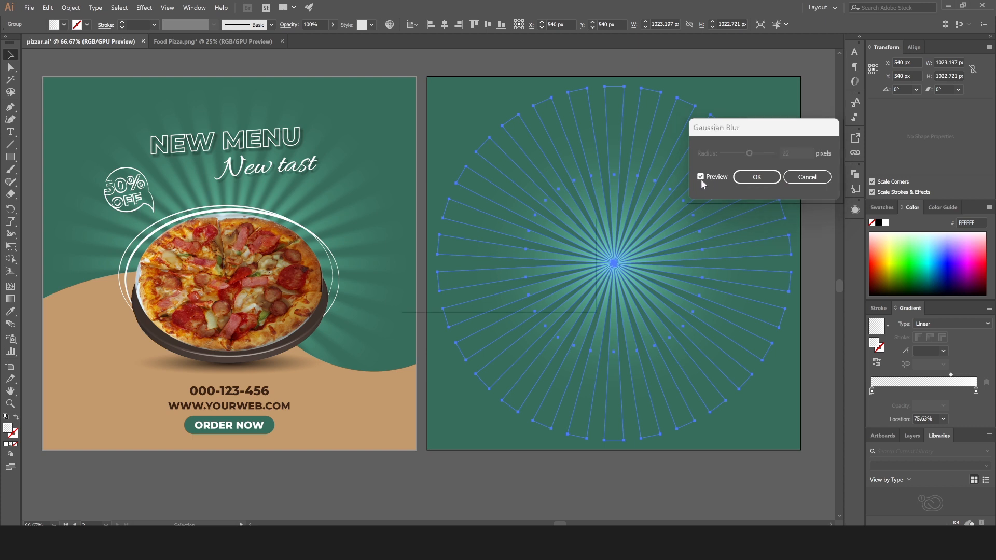
click(755, 179)
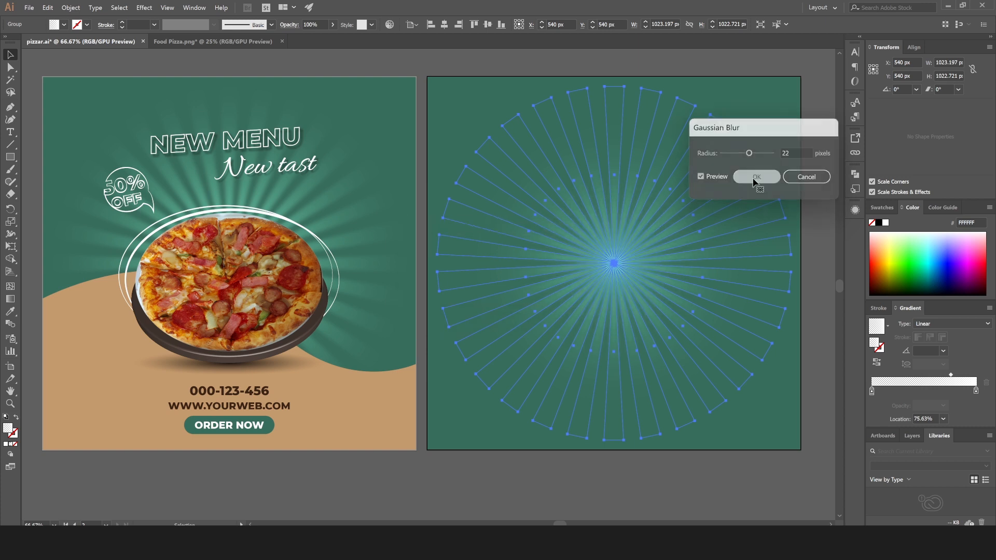
click(676, 63)
Set the gradient midpoint of the blurred sunburst rays to a location of 60.02%.
click(637, 156)
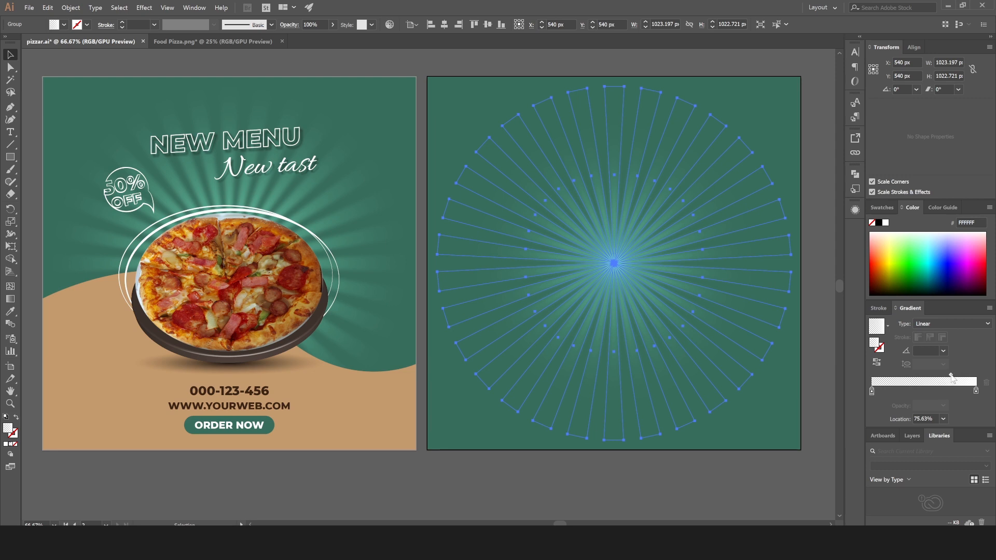
drag(951, 376, 939, 375)
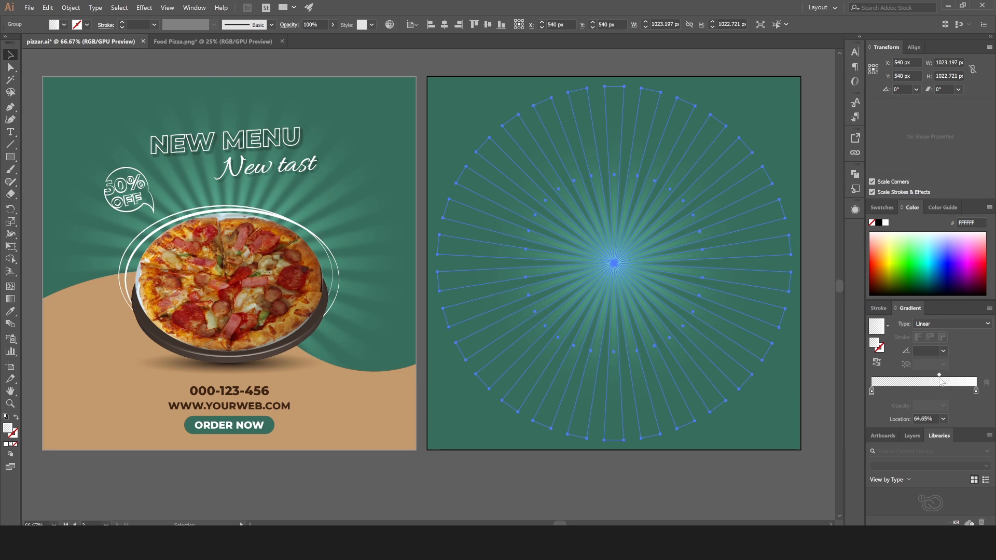
click(819, 388)
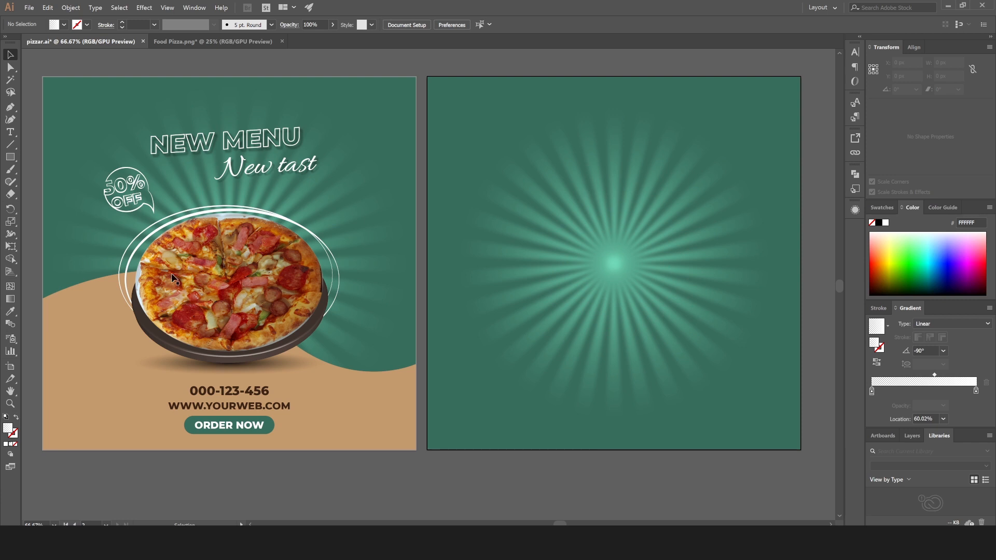
Draw a closed wave shape about 1104 × 481 px with the Pen tool across the lower part of Artboard 2, down to its lower edge.
click(10, 107)
click(424, 326)
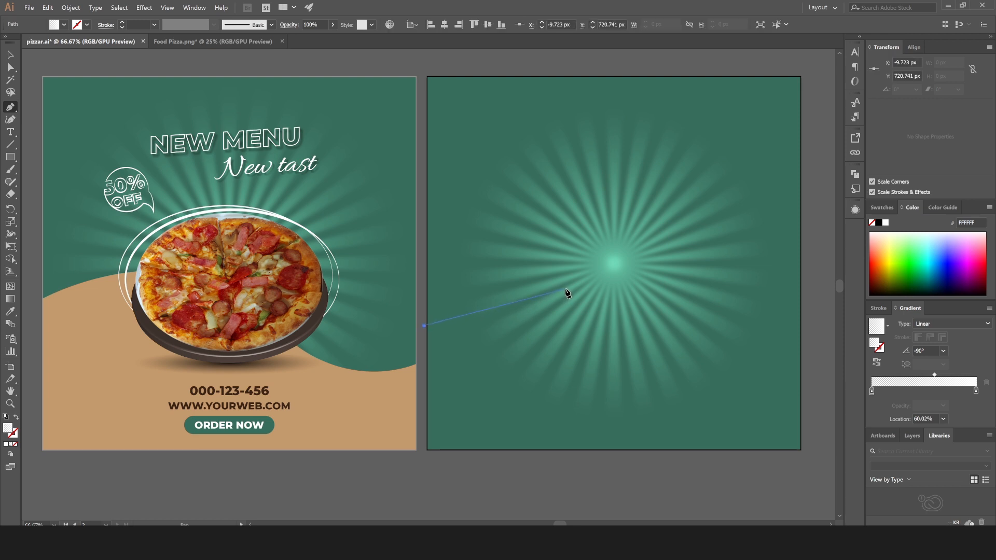
drag(645, 303, 649, 312)
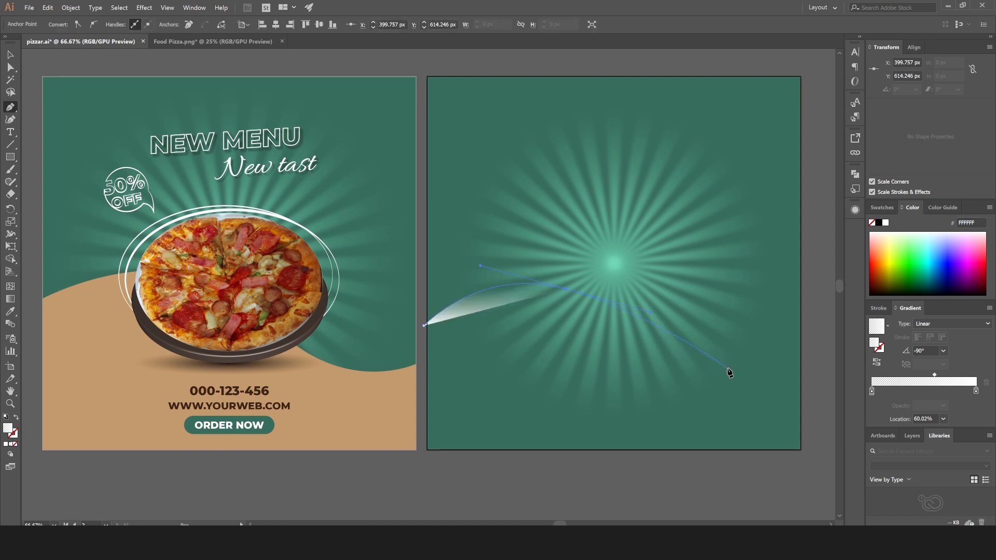
drag(728, 369, 698, 450)
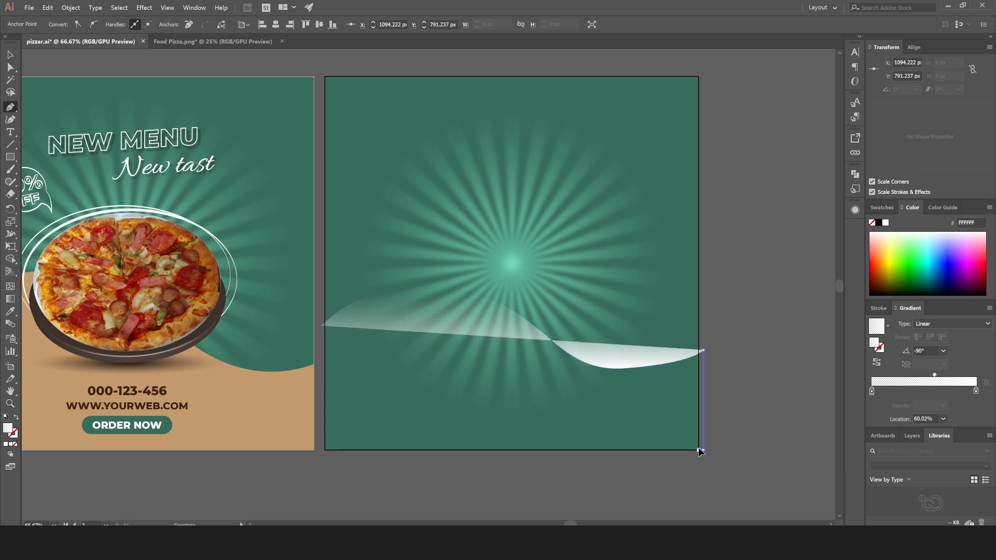
click(701, 449)
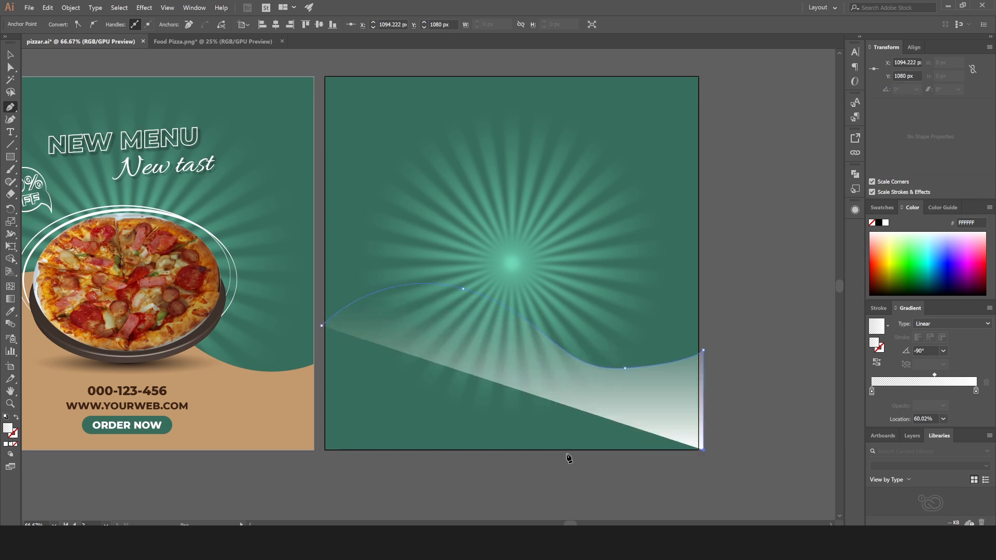
click(325, 449)
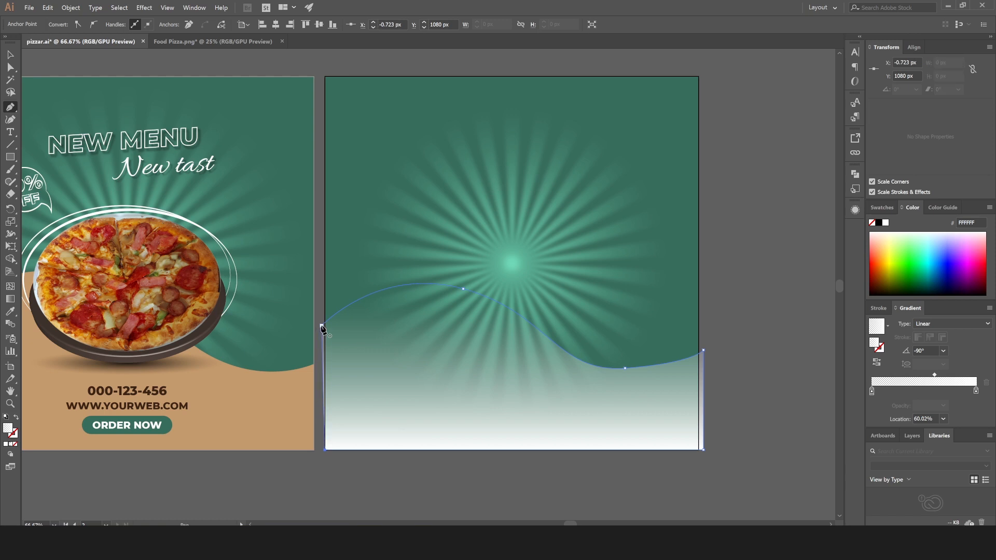
click(321, 328)
Align the wave shape's two left-side anchor points to the artboard's left edge.
click(10, 67)
click(322, 326)
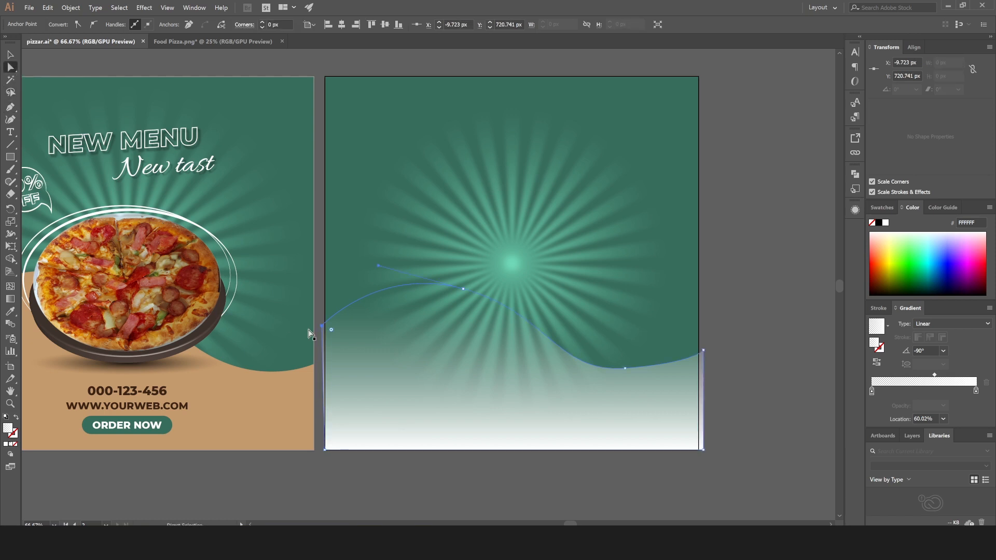
drag(322, 326, 320, 325)
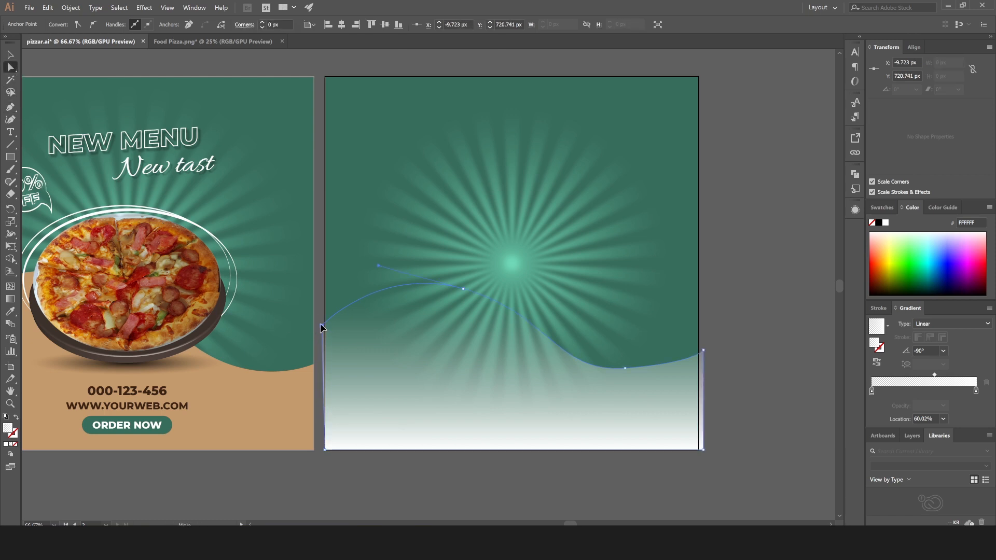
click(328, 447)
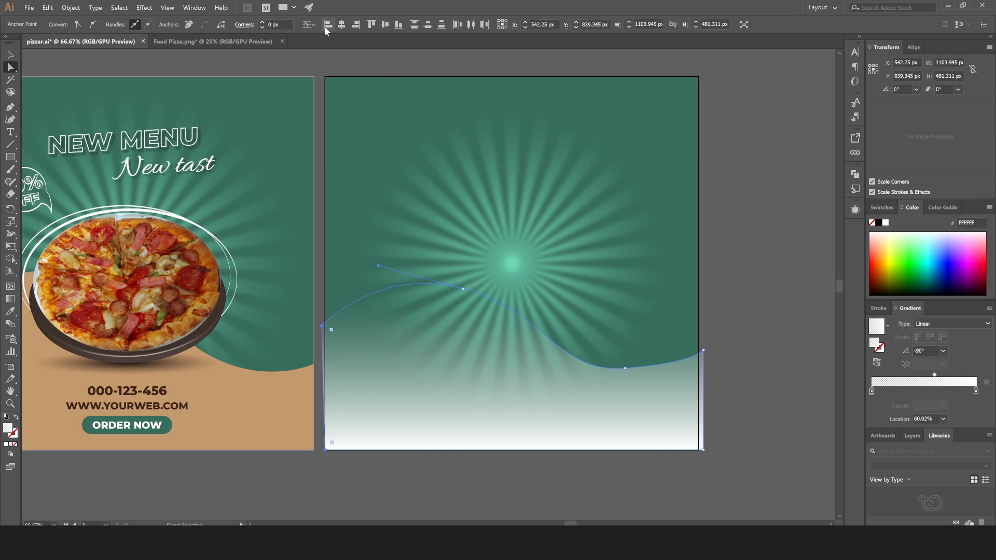
click(309, 25)
click(327, 46)
Align the wave shape's two right-side anchor points to the artboard's right edge.
click(703, 352)
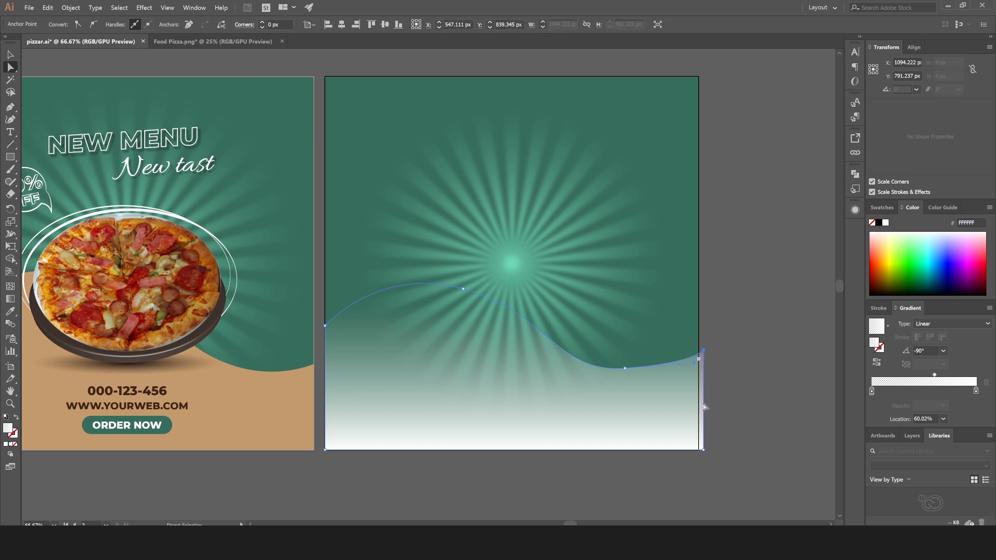
click(704, 451)
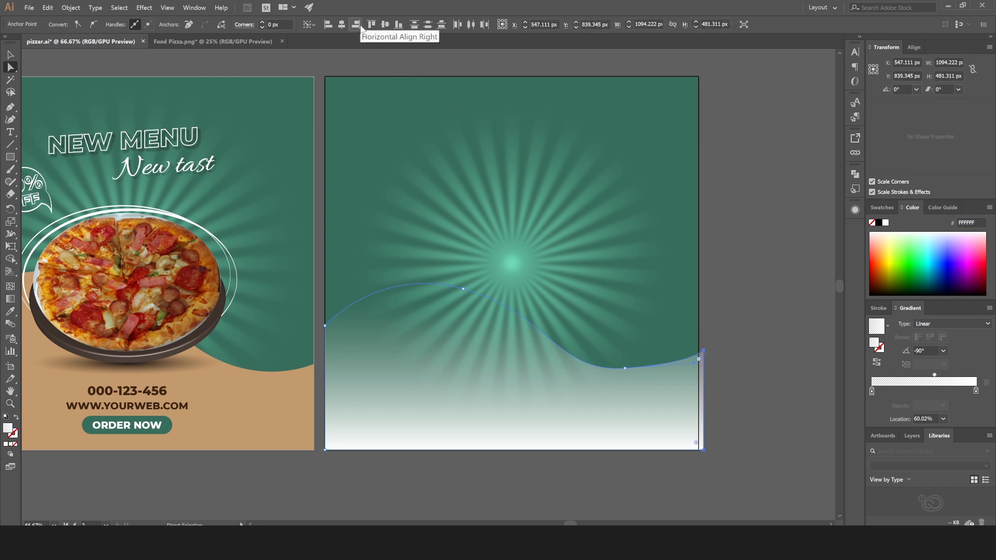
click(308, 25)
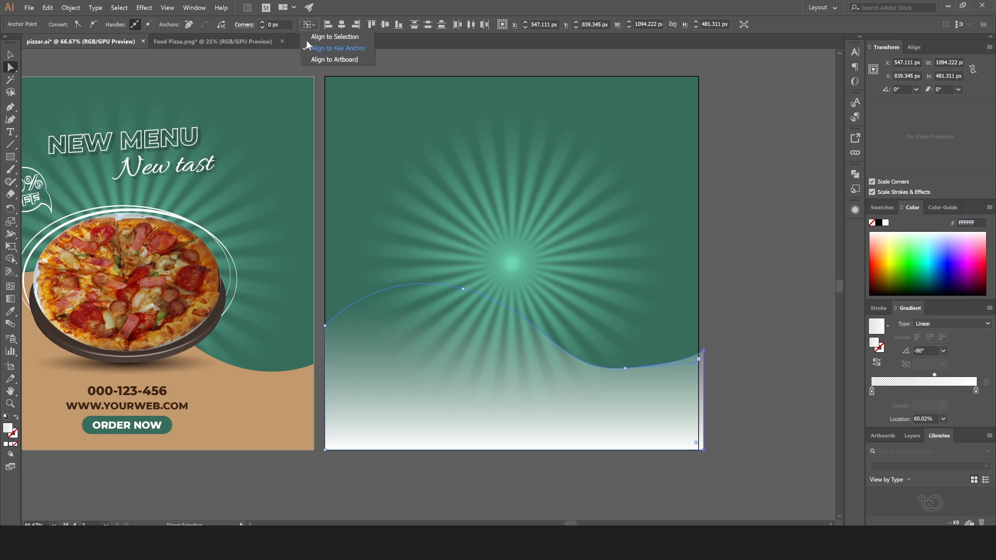
click(313, 61)
click(659, 422)
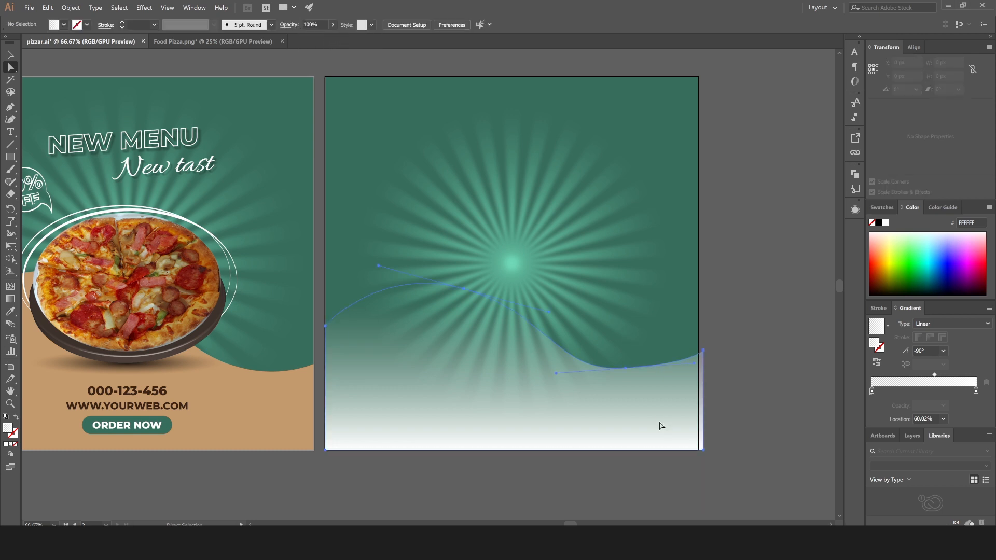
click(701, 365)
drag(715, 382, 702, 464)
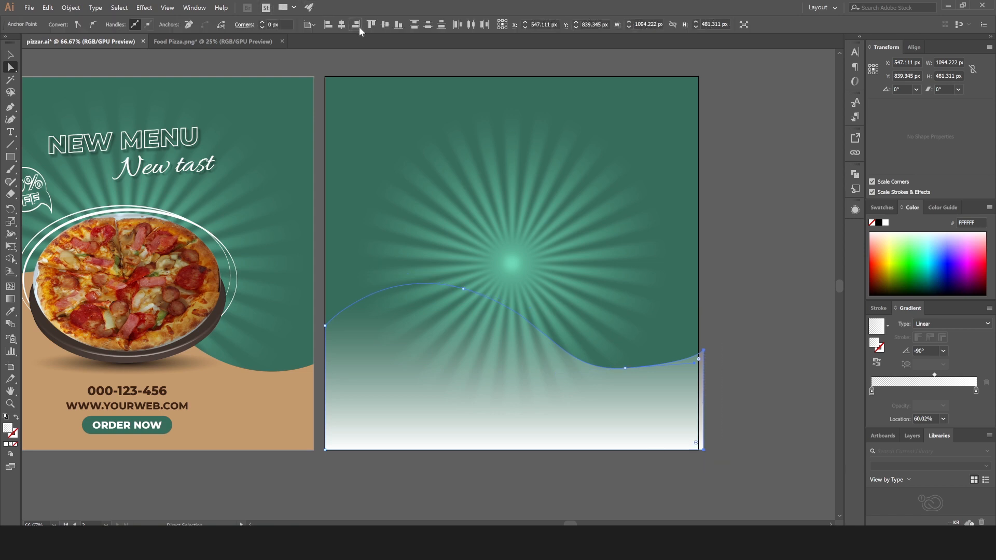
click(359, 29)
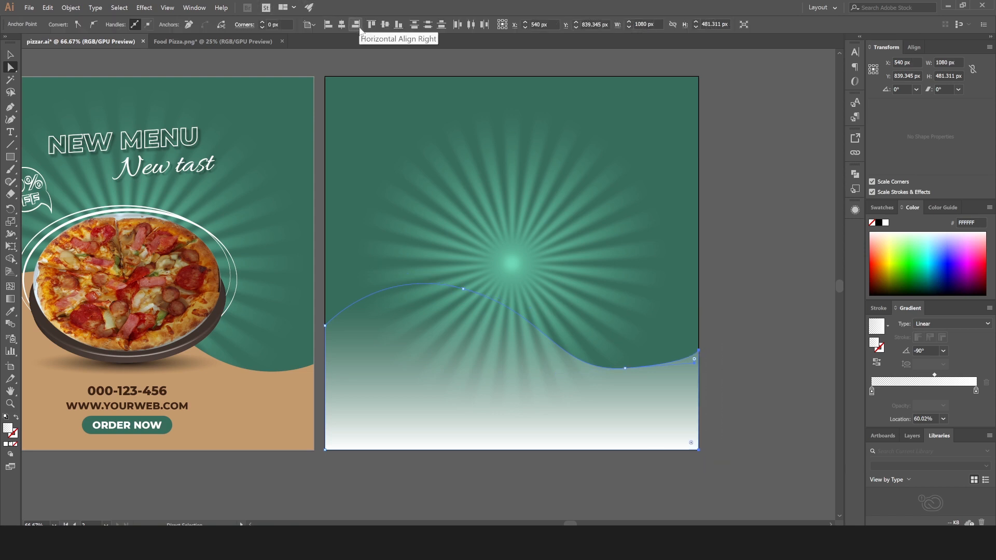
Shorten the inner curve handles at the wave's crest and trough and level the trough's outer handle.
click(625, 369)
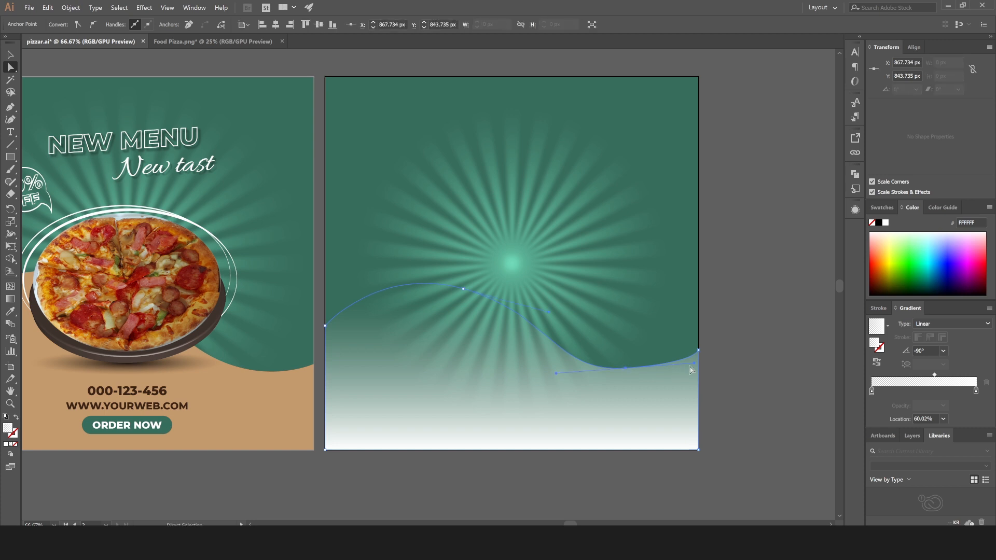
click(463, 289)
drag(548, 315, 527, 300)
click(625, 368)
drag(556, 374, 589, 366)
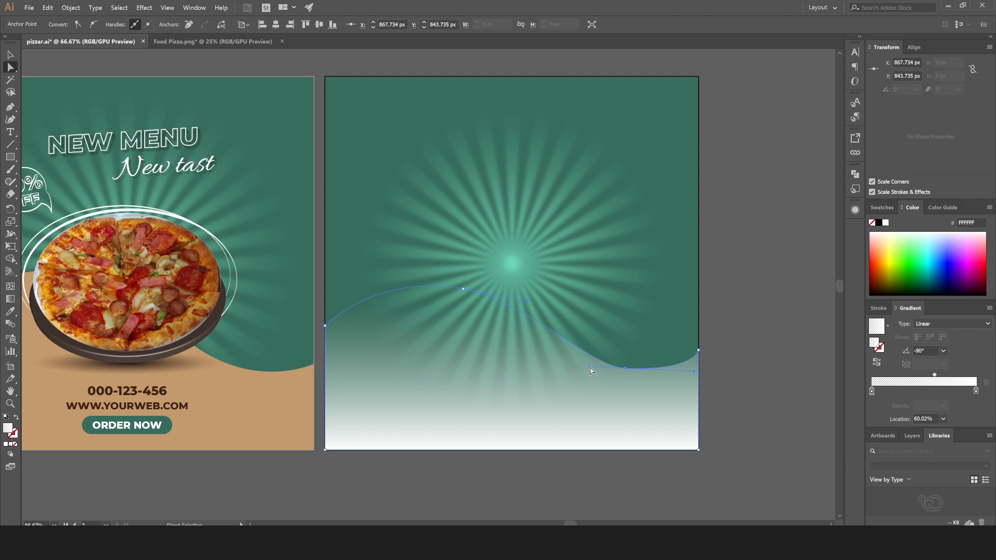
click(698, 351)
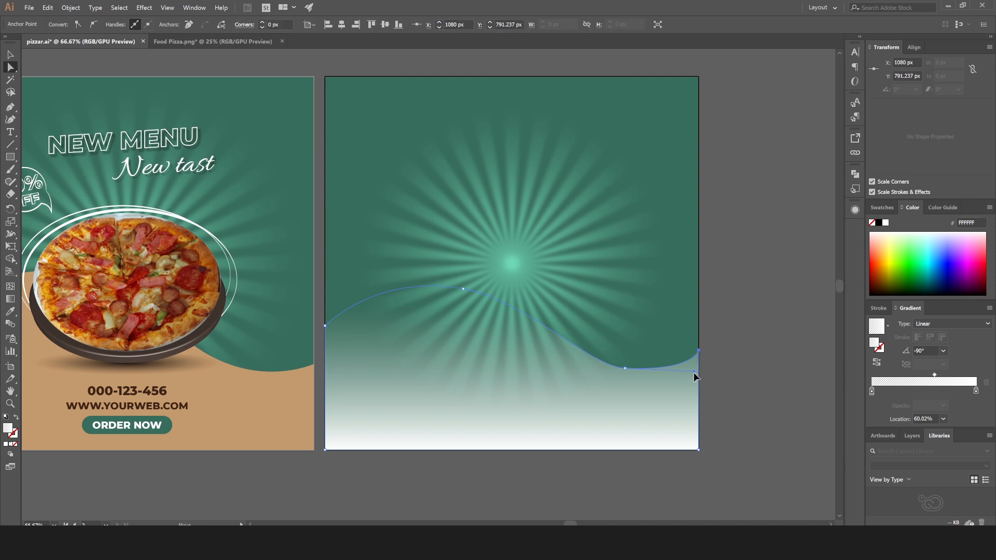
mouse_move(694, 371)
mouse_down()
mouse_move(682, 369)
mouse_move(692, 369)
mouse_up()
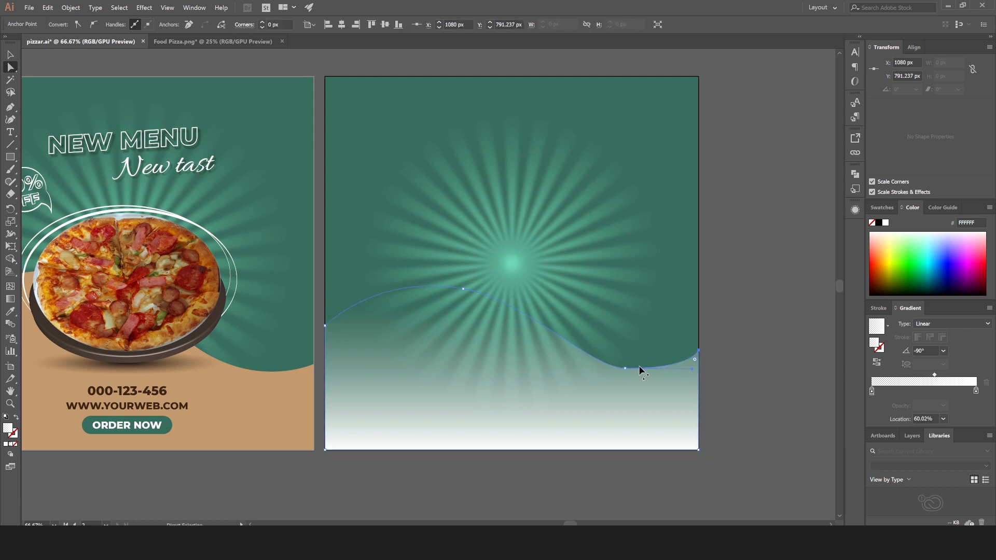
Lengthen the trough's inner handle, shift the crest anchor slightly left and raise the wave's right-edge anchor to about Y 770 px.
click(624, 368)
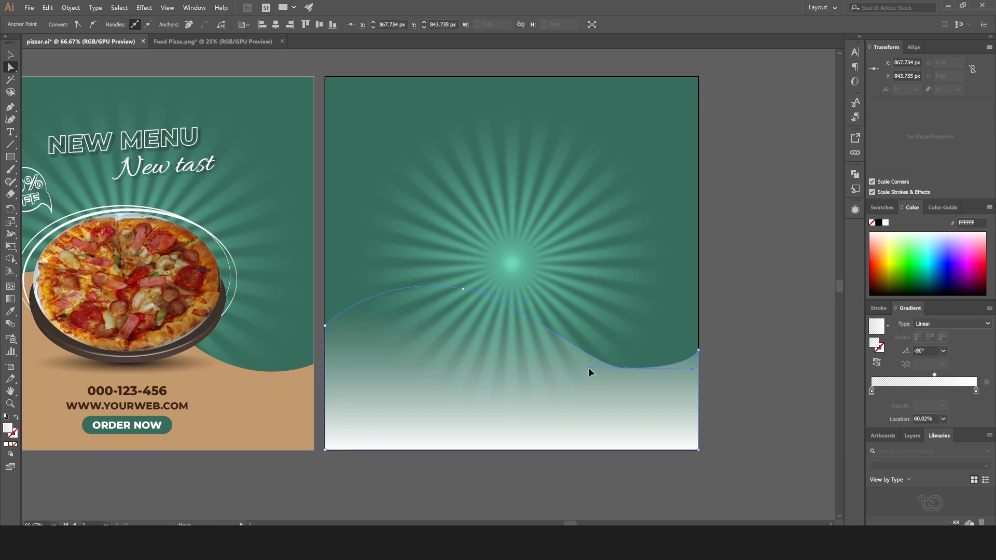
drag(588, 368, 549, 370)
drag(463, 288, 453, 287)
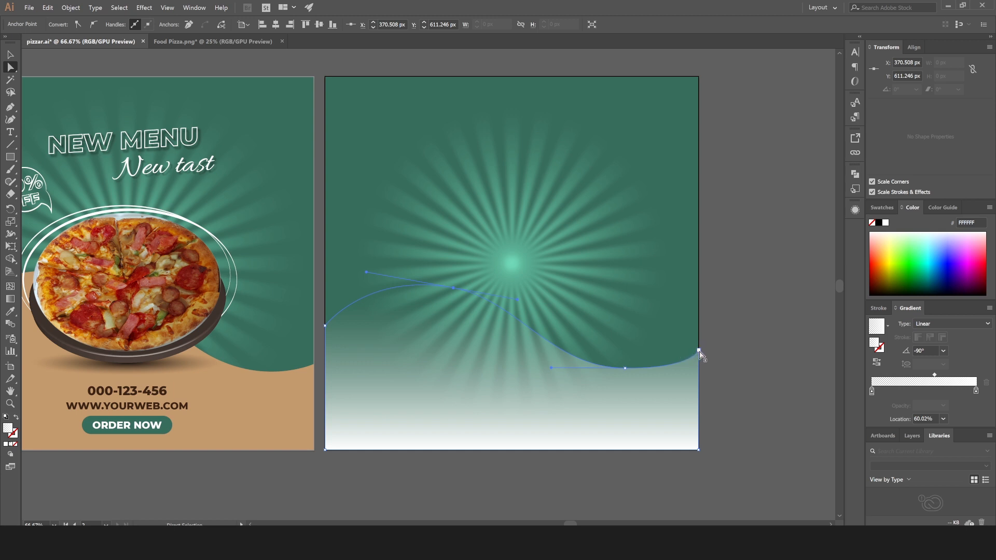
drag(698, 350, 699, 343)
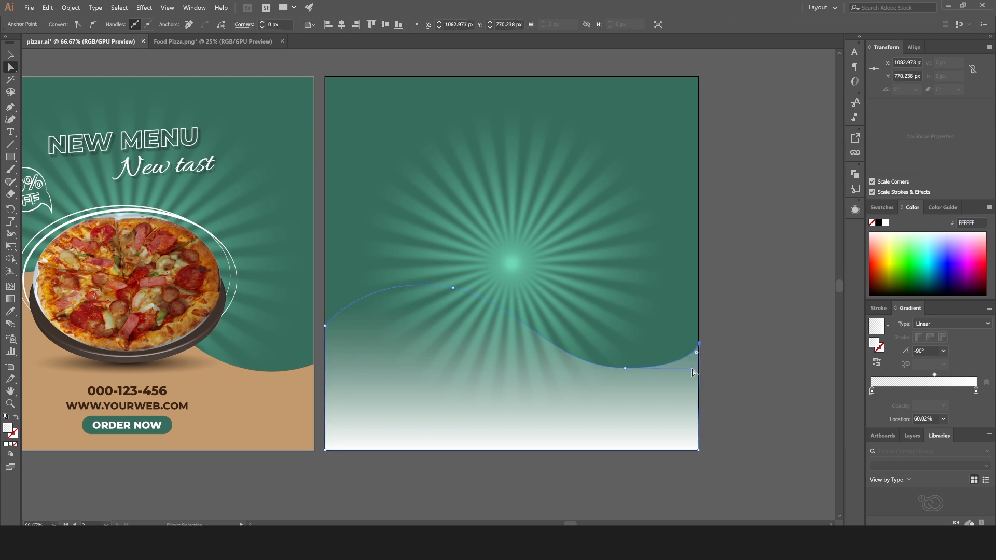
click(737, 371)
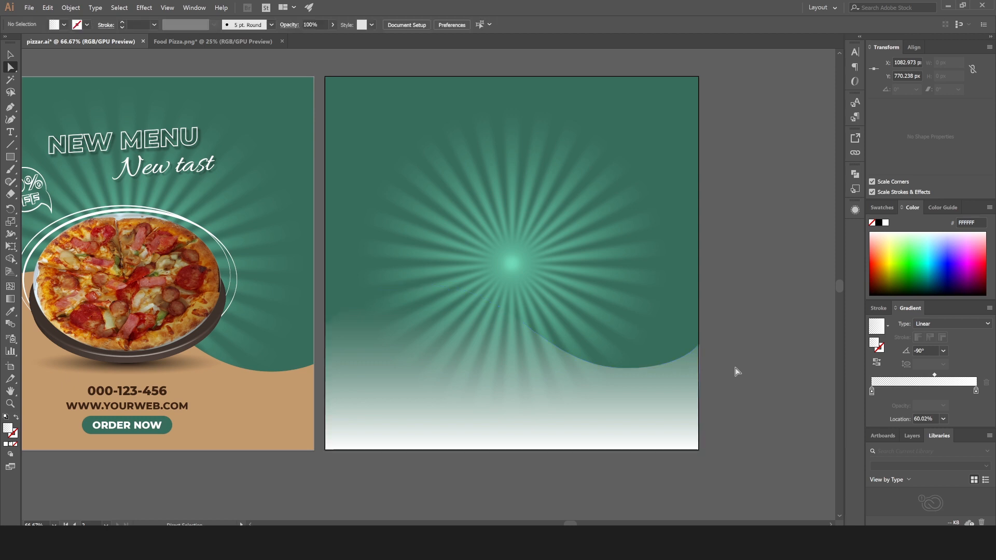
Fill the wave shape on Artboard 2 with the tan swatch C49A6C.
drag(569, 524, 560, 524)
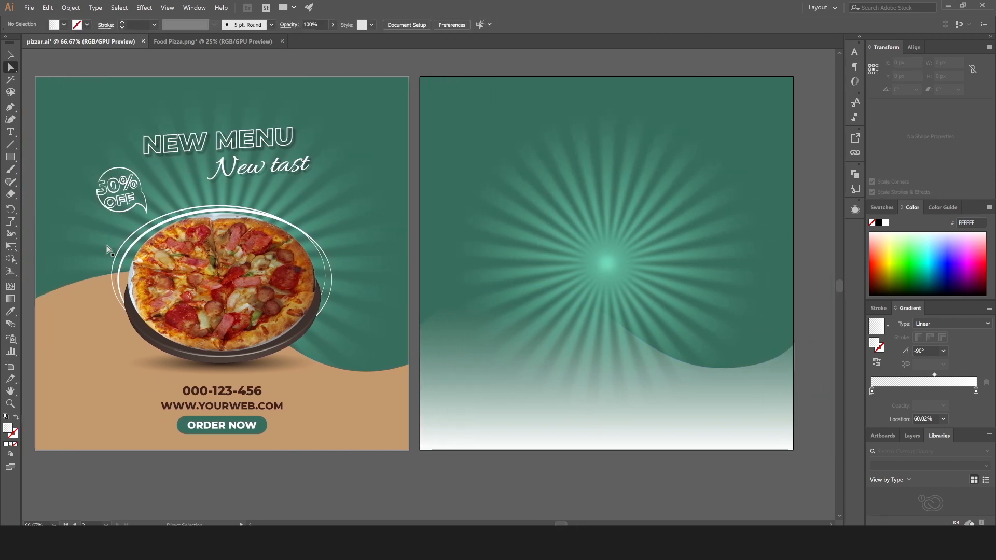
click(11, 54)
click(537, 403)
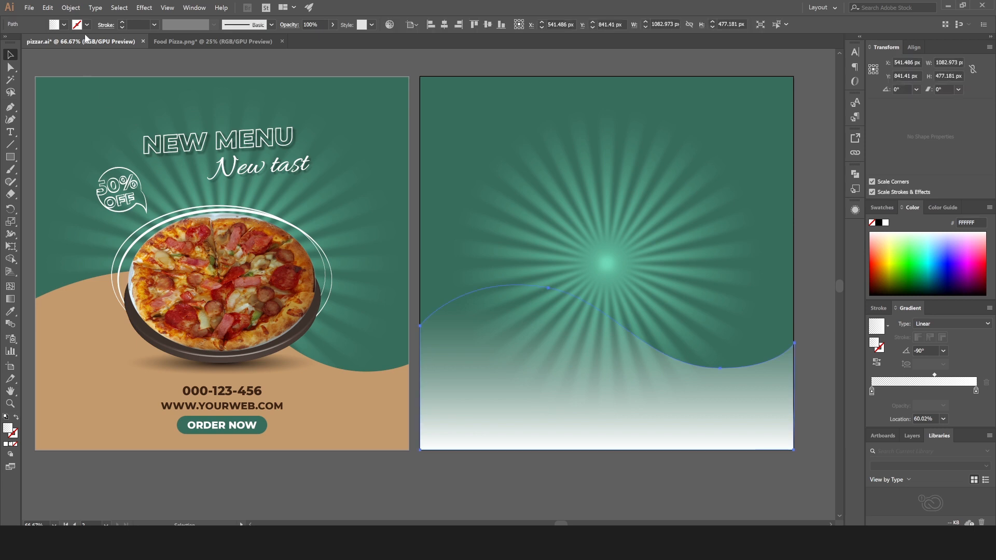
click(64, 24)
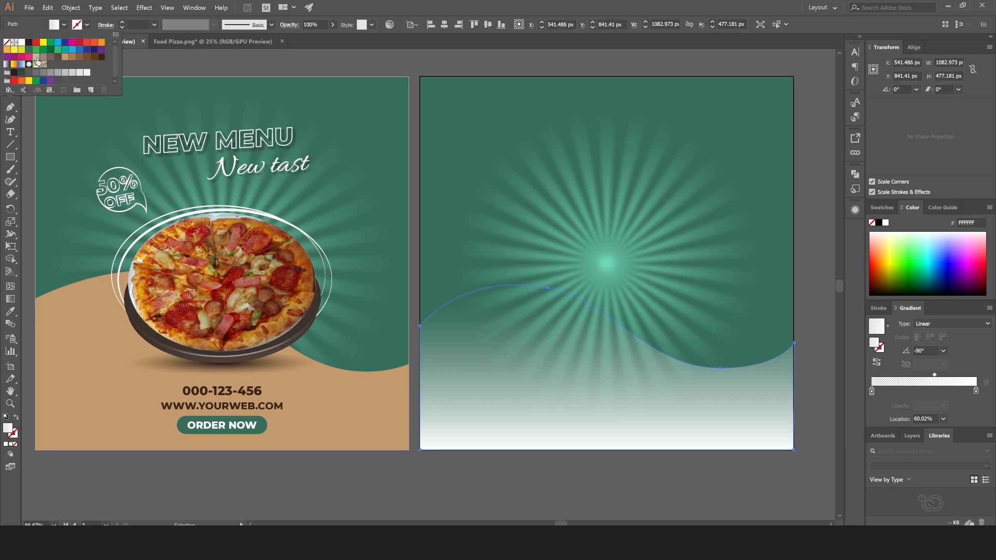
click(65, 57)
click(536, 467)
click(536, 467)
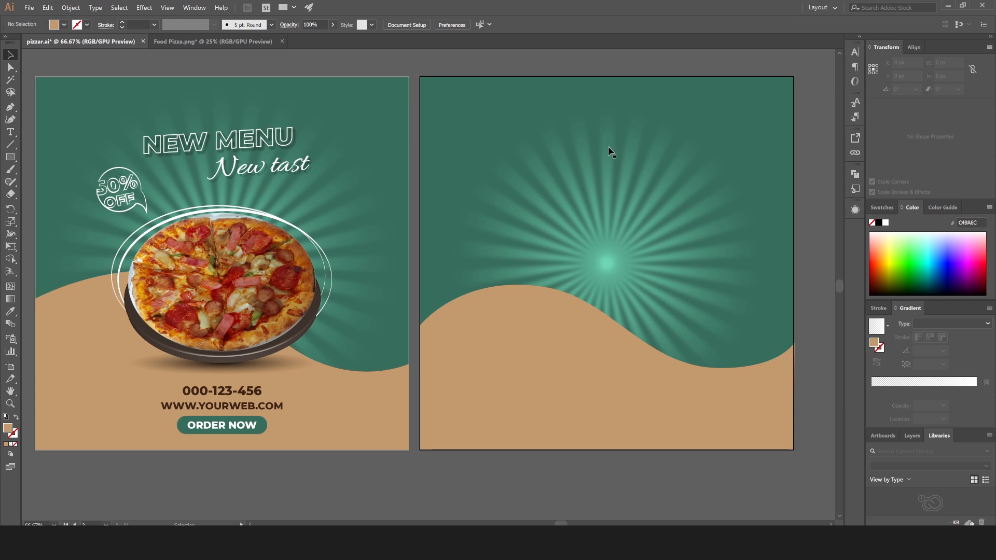
Group the green background, the sunburst rays and the tan wave on Artboard 2.
click(612, 159)
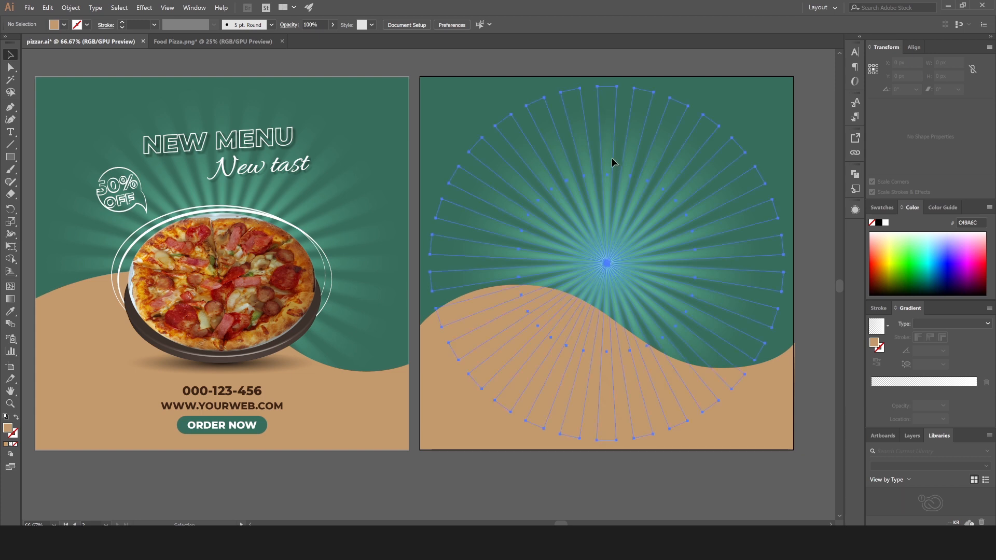
click(591, 479)
drag(536, 482, 667, 188)
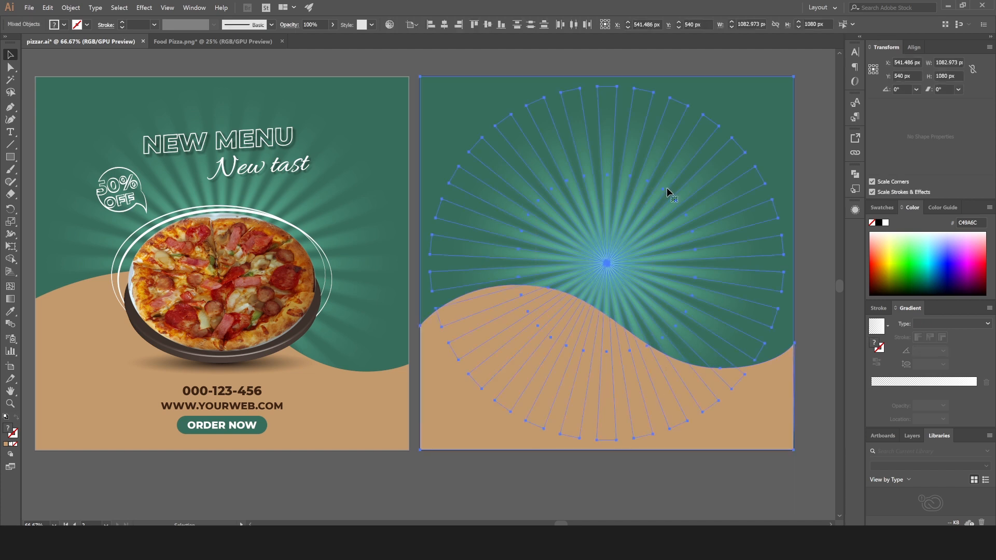
right_click(328, 122)
click(371, 202)
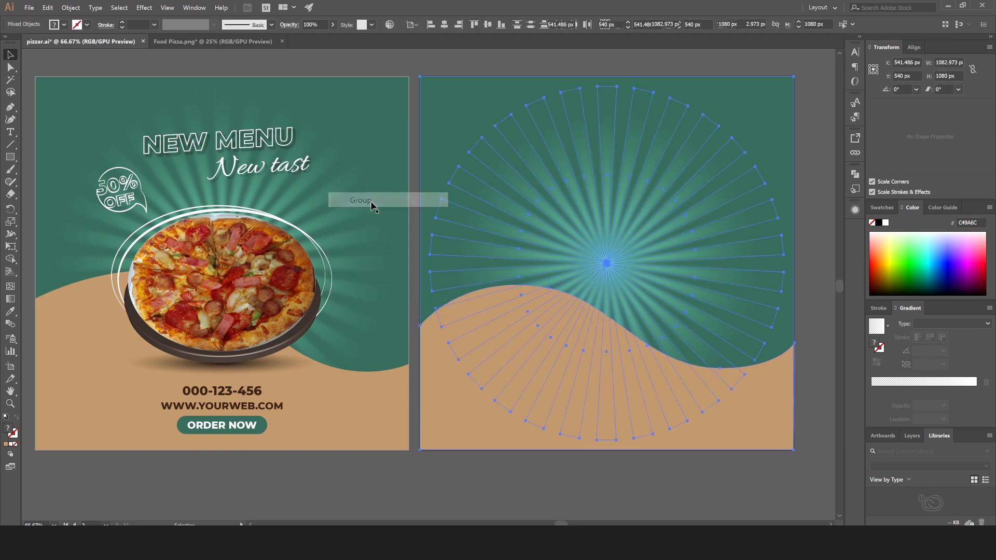
click(528, 505)
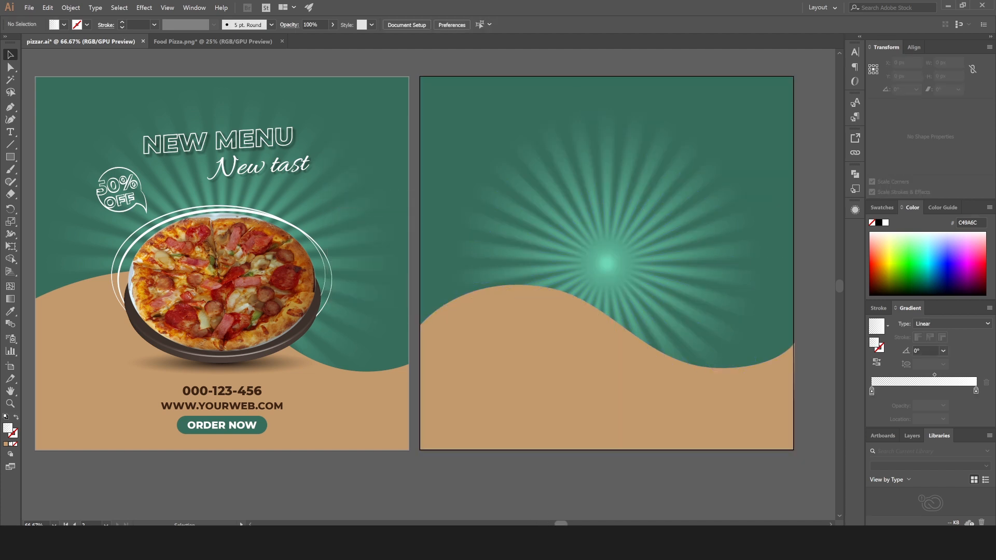
Bring the pizza image from the Food Pizza.png document into pizzar.ai, over Artboard 2.
scroll(414, 263, left, 1)
scroll(414, 263, right, 1)
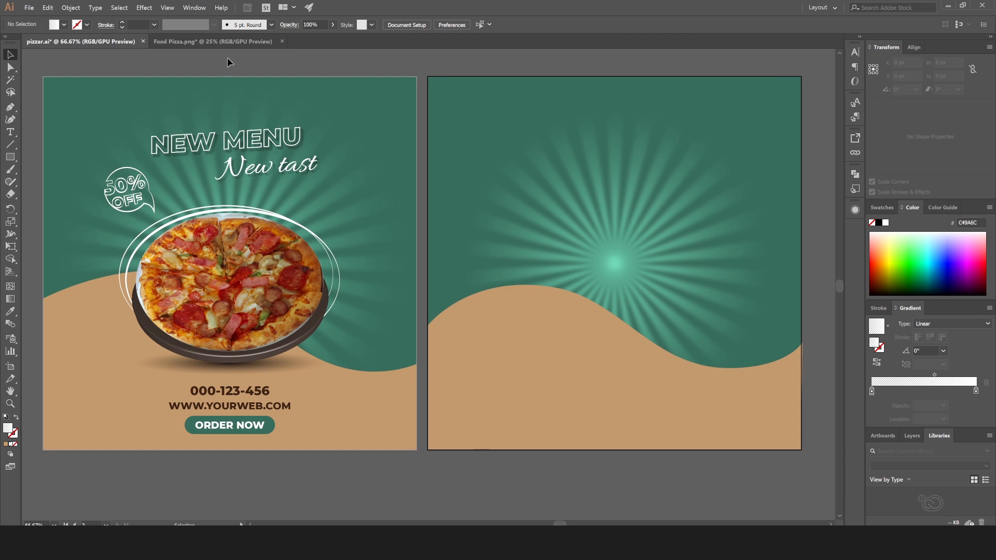
click(225, 42)
click(434, 282)
drag(434, 280, 664, 251)
Scale the pizza image proportionally to about 579 × 462 px and center it horizontally and vertically on Artboard 2.
key(e)
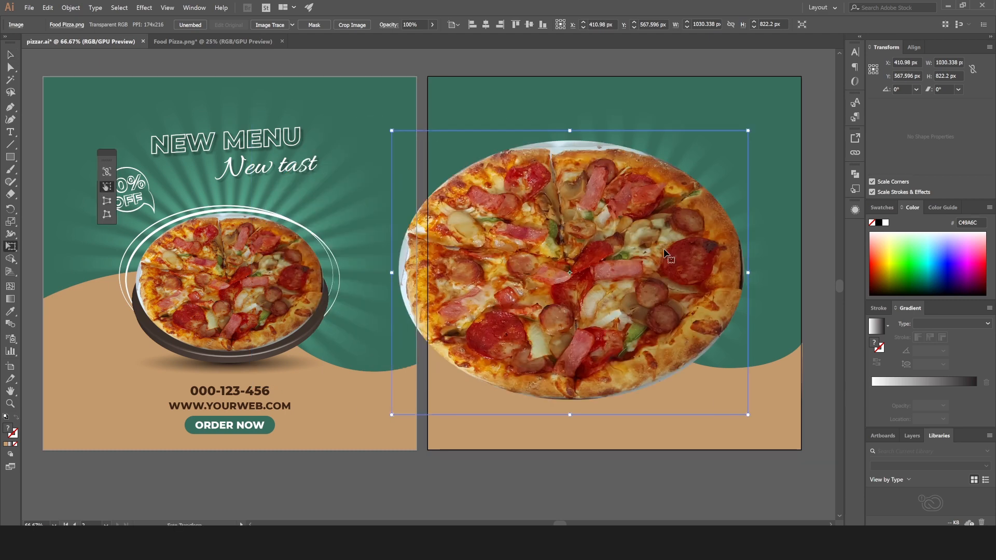
drag(747, 131, 709, 176)
drag(642, 238, 698, 255)
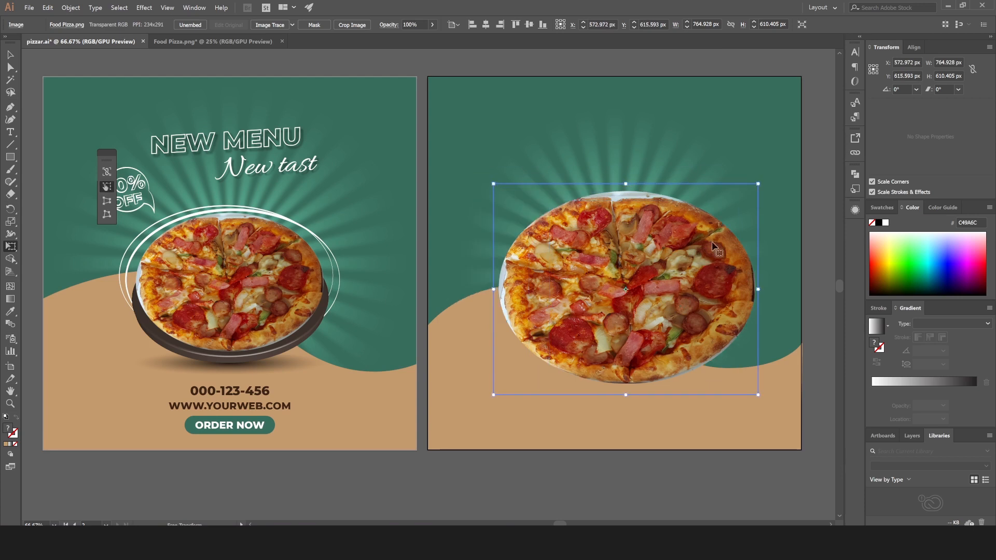
drag(760, 181, 734, 219)
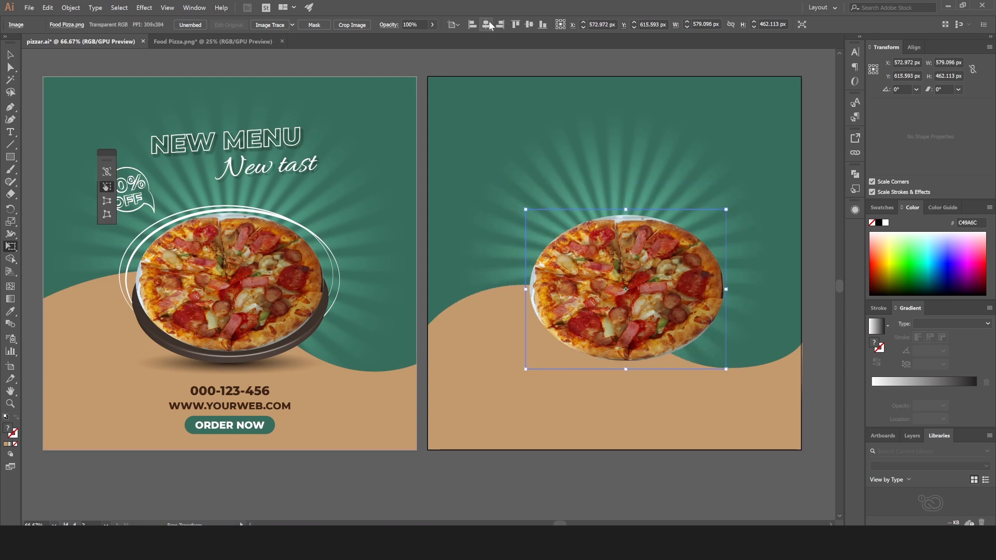
click(486, 25)
click(530, 25)
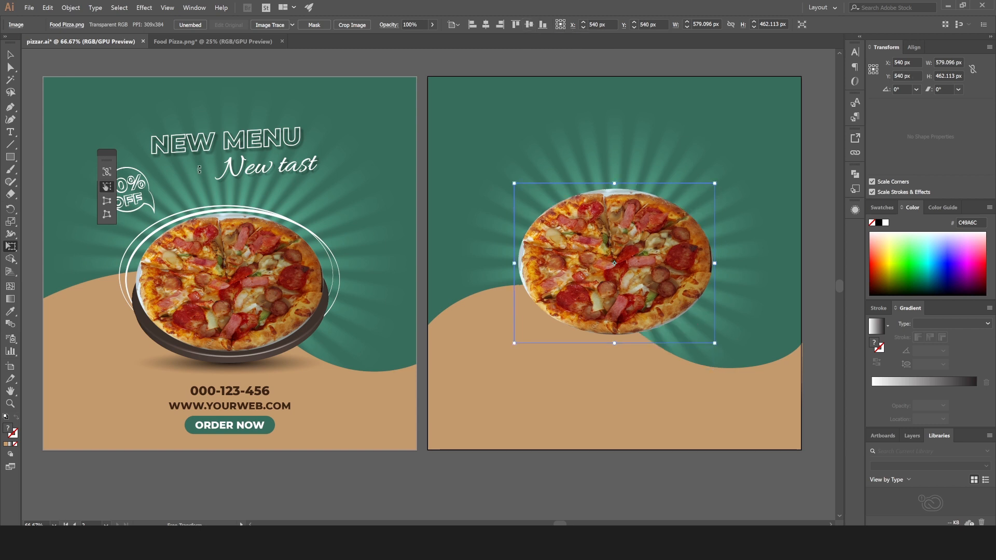
Move the pizza down to about Y 571 px and scale it from its center to about 534 × 426 px.
click(10, 55)
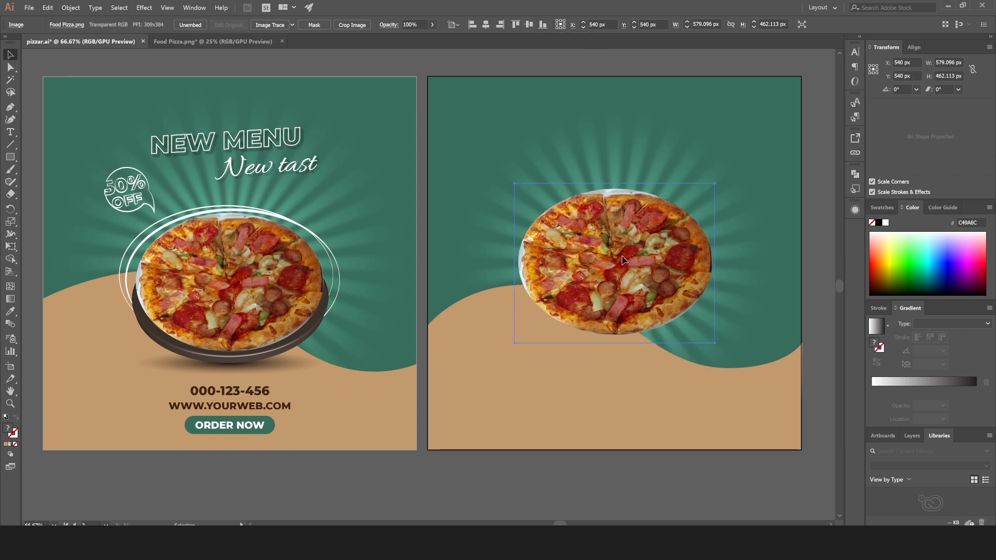
drag(623, 260, 623, 271)
key(e)
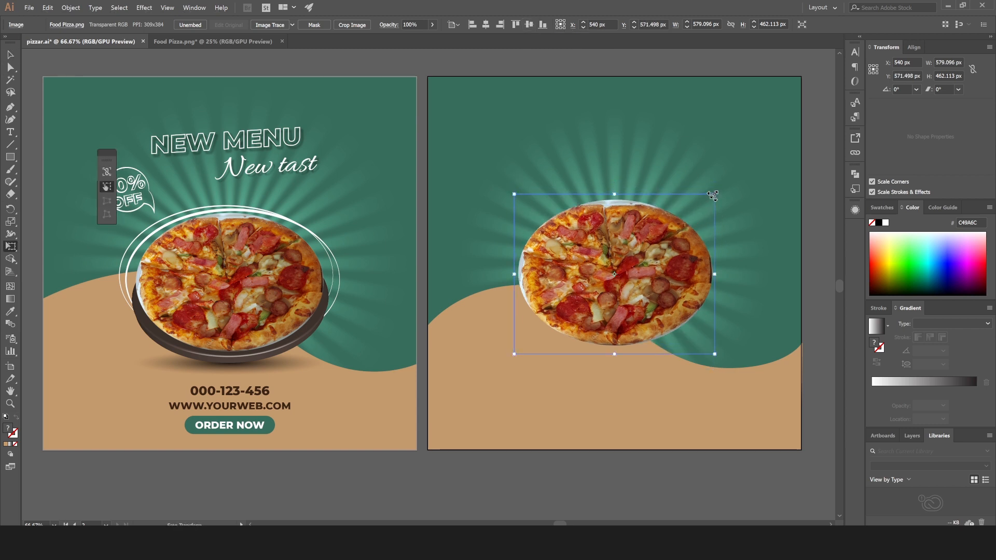
drag(713, 196, 707, 200)
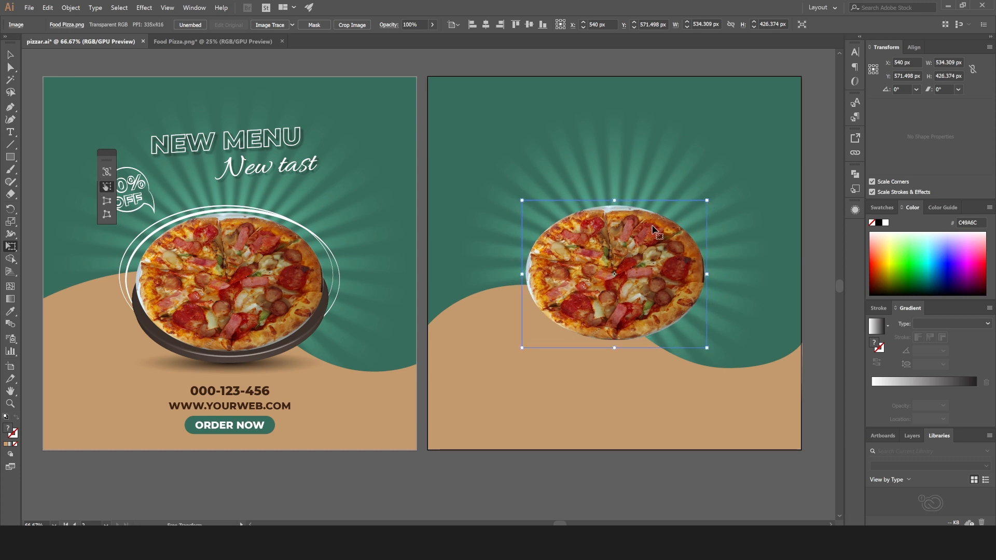
click(8, 57)
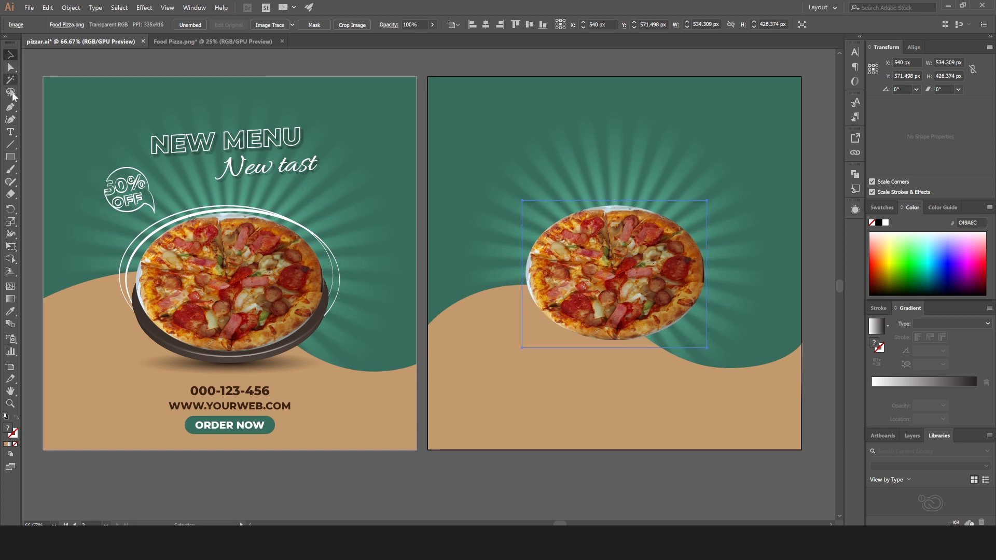
Draw an ellipse about 537 × 268 px over the lower half of the pizza as the plate base.
click(11, 158)
drag(11, 158, 51, 181)
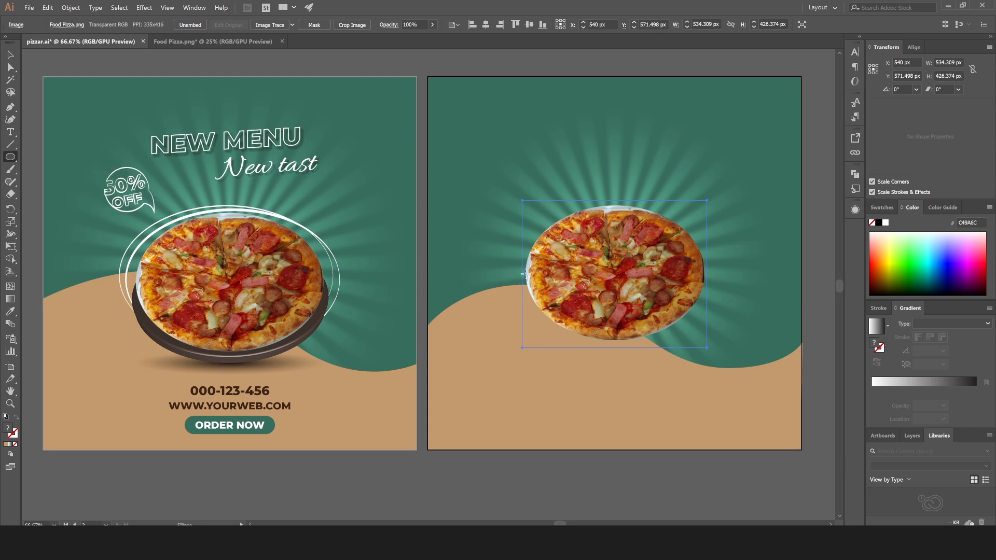
drag(525, 274, 709, 359)
drag(711, 367, 710, 367)
click(10, 54)
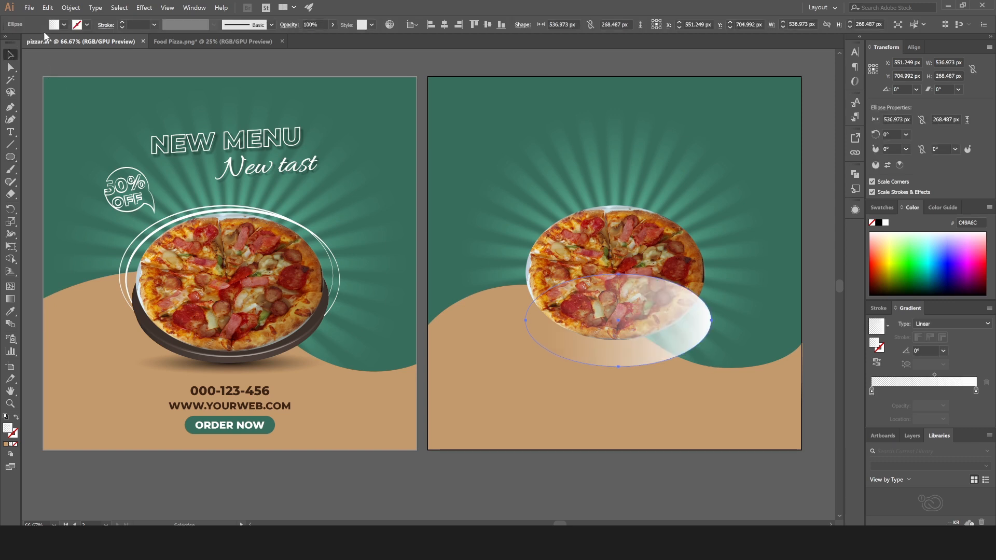
Fill the plate ellipse with the brown swatch 594A42.
click(64, 25)
click(101, 57)
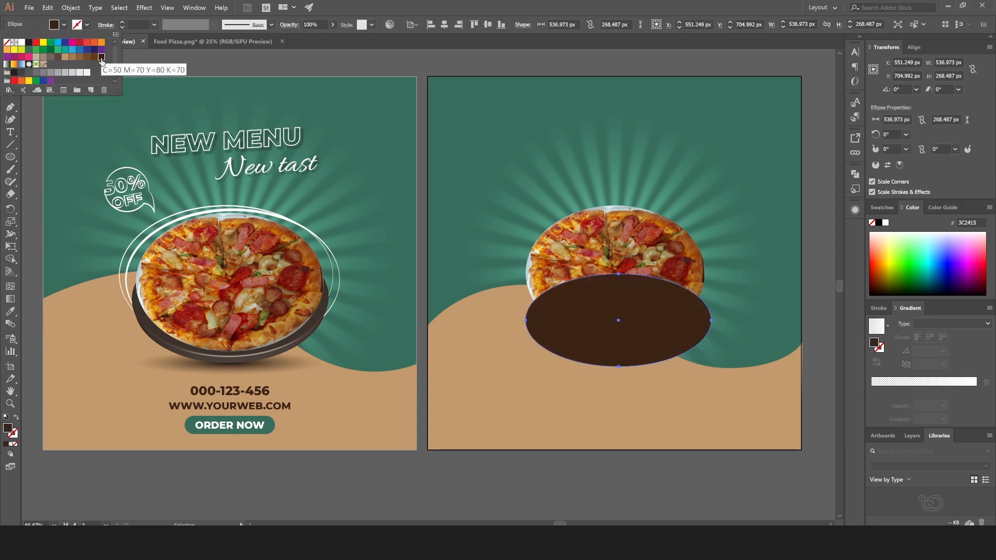
click(57, 56)
click(566, 309)
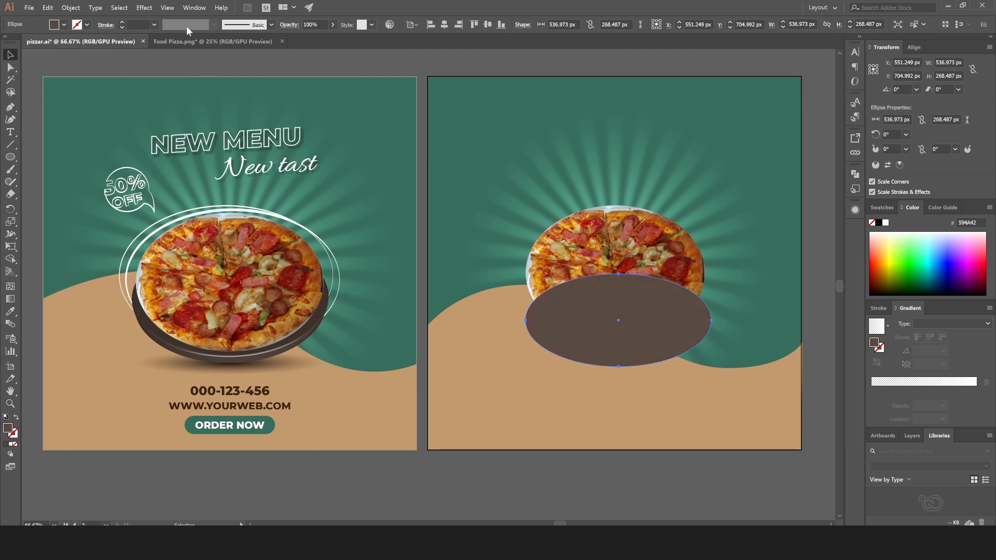
Start a 3D Extrude & Bevel effect on the plate ellipse, tilt it to 47° around the X axis and preview it.
click(143, 8)
mouse_move(195, 79)
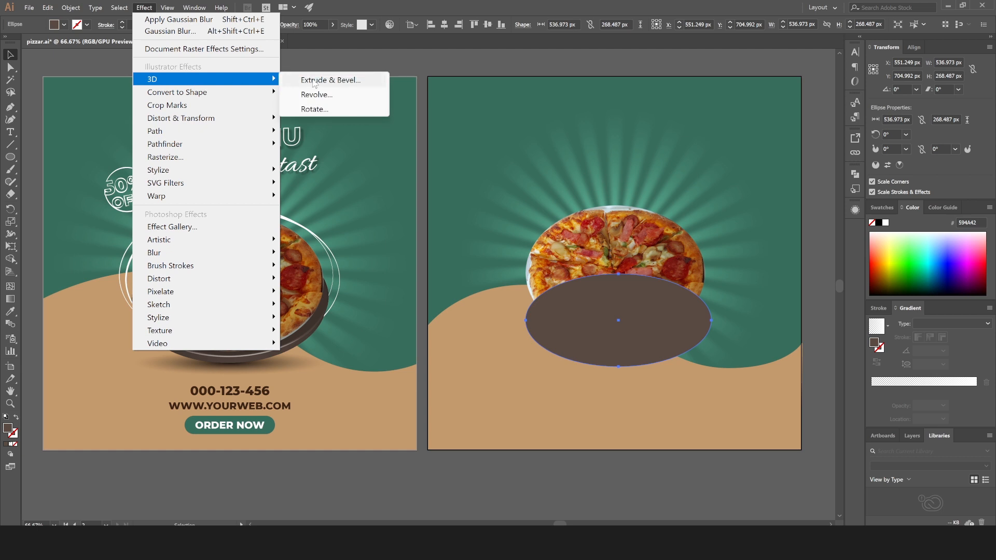
click(343, 81)
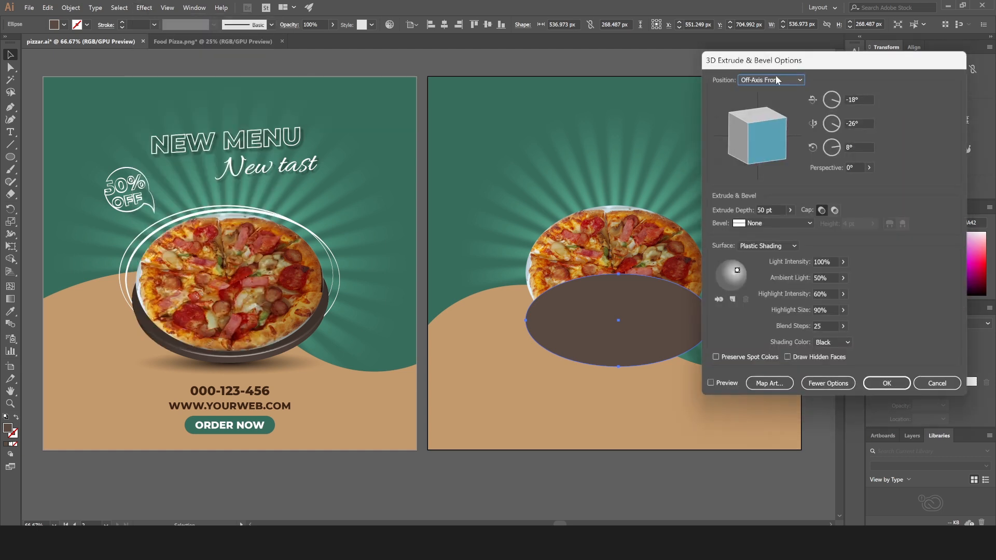
click(829, 383)
drag(813, 64, 837, 45)
drag(803, 100, 775, 104)
click(735, 249)
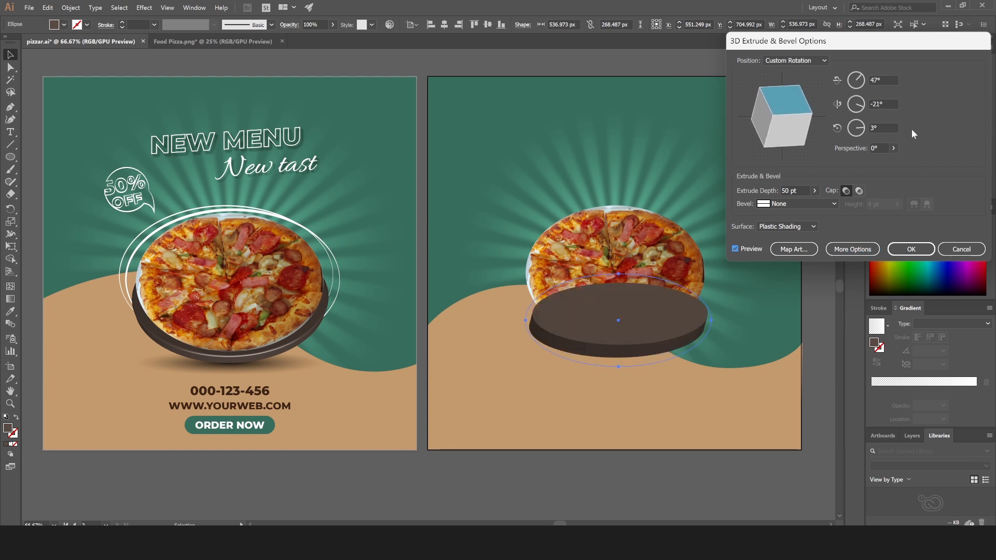
Set the extruded plate's Y-axis and Z-axis rotations to 0°.
double_click(881, 104)
text(0)
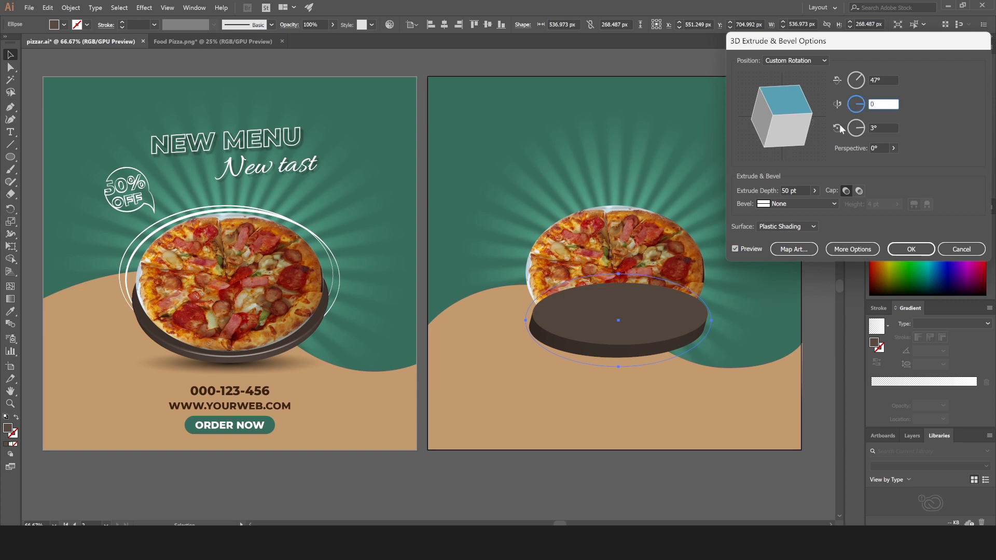
double_click(881, 128)
text(0)
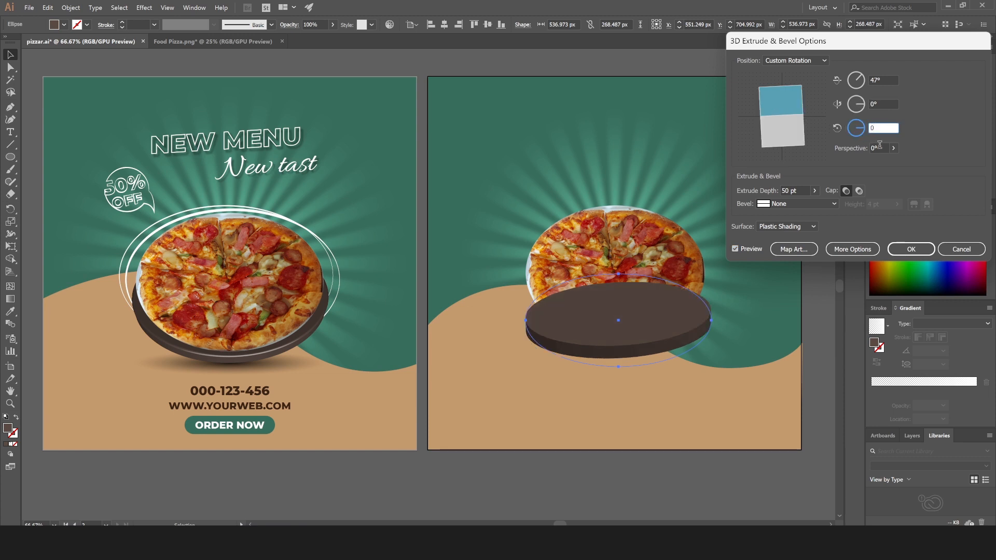
key(Tab)
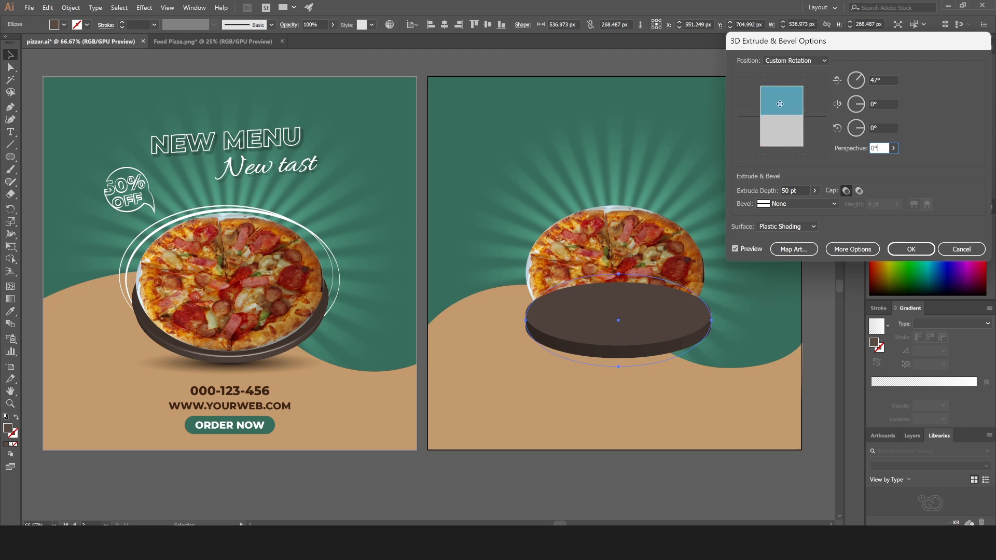
Tilt the extruded plate to 35° around the X axis, with its Y-axis rotation set to 0°.
drag(778, 102, 781, 110)
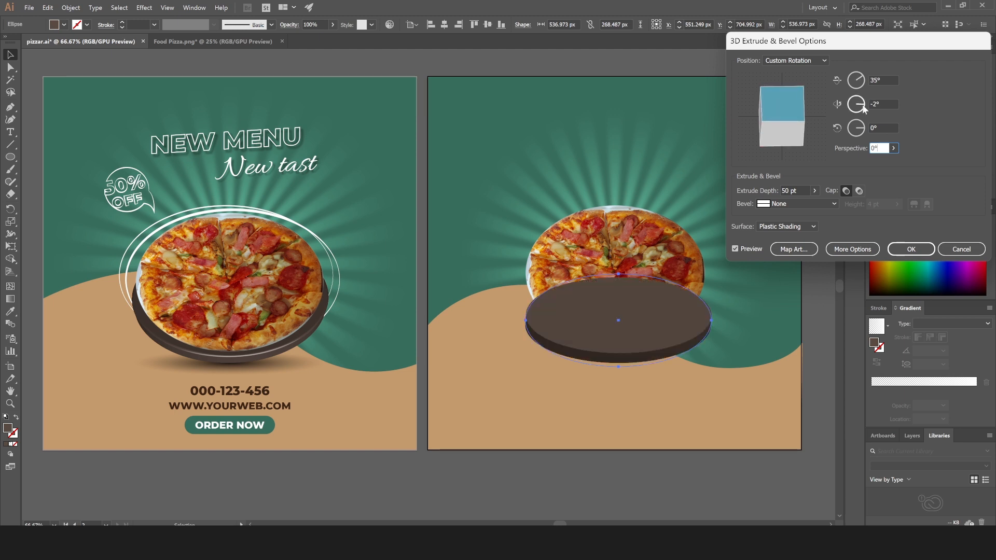
double_click(886, 102)
text(0)
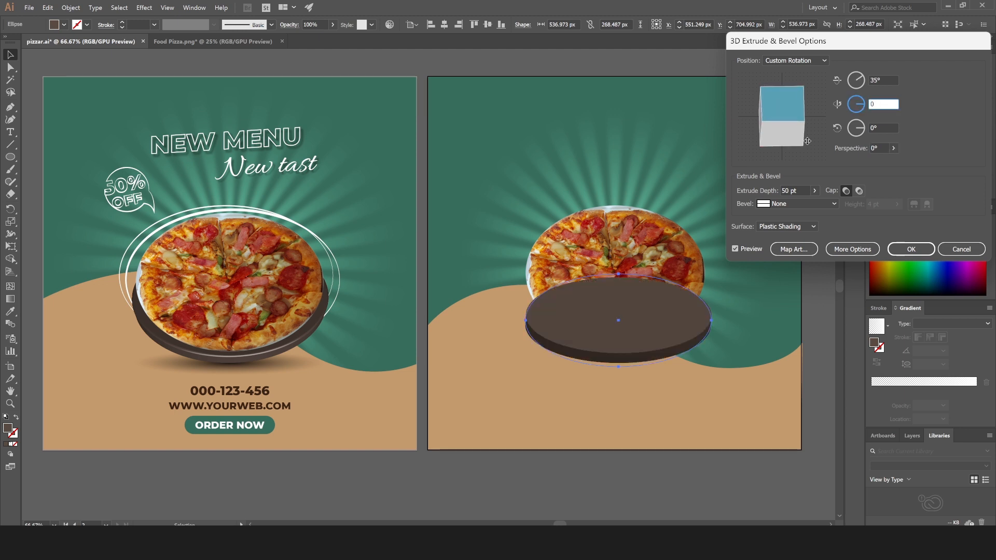
key(Tab)
Give the extruded plate a 44° perspective and a Tall-Round bevel.
click(891, 147)
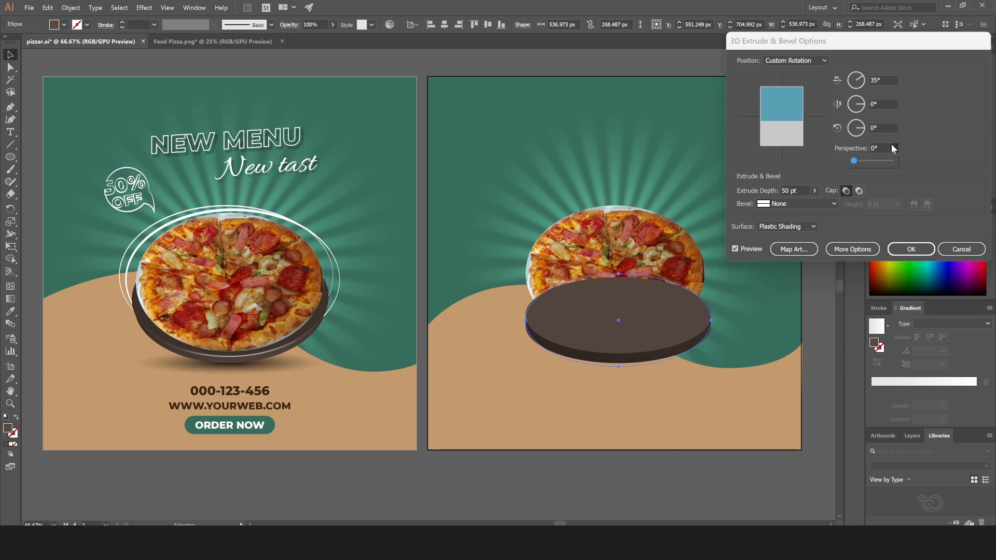
click(865, 160)
click(919, 151)
click(807, 203)
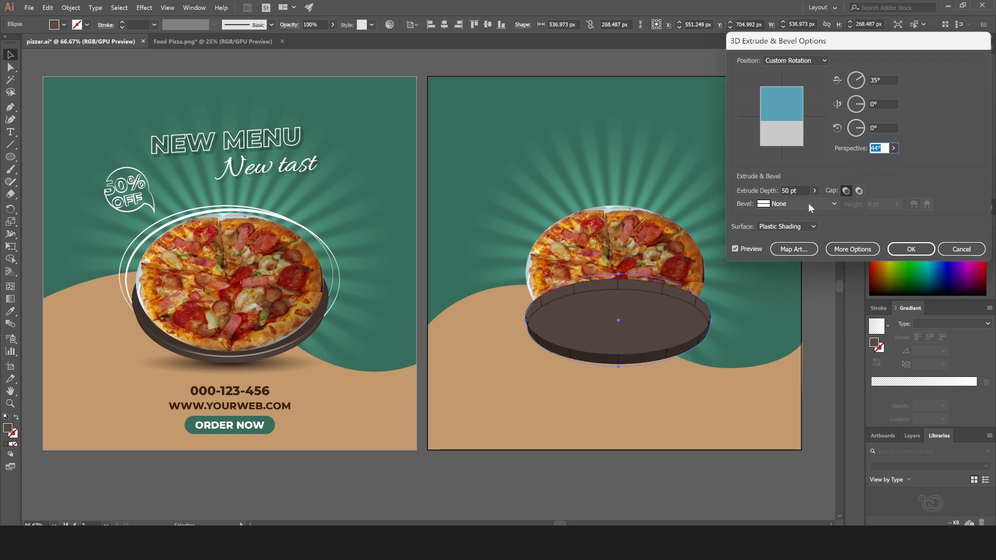
click(805, 326)
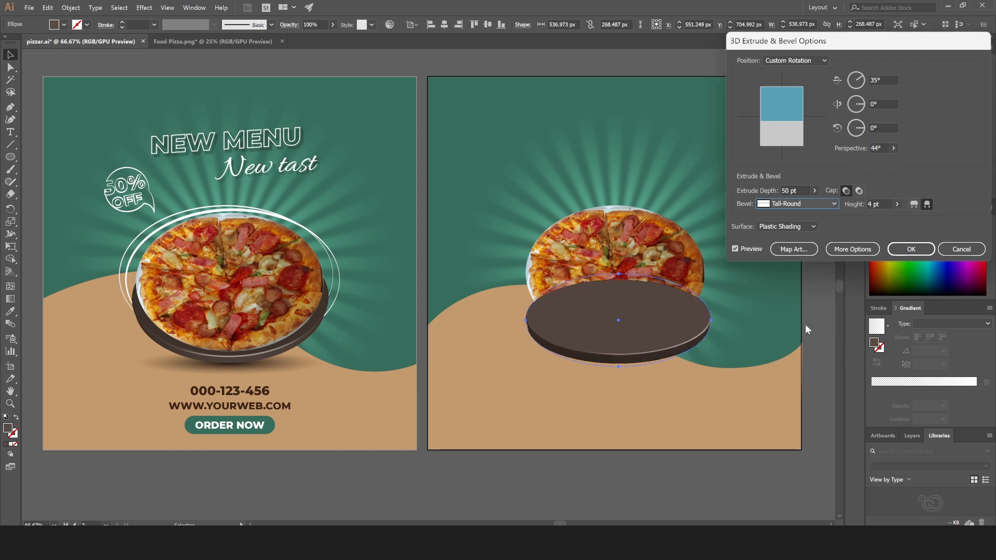
Centre the light on the plate's shading sphere, raise the blend steps to about 160 and apply the 3D effect.
click(870, 250)
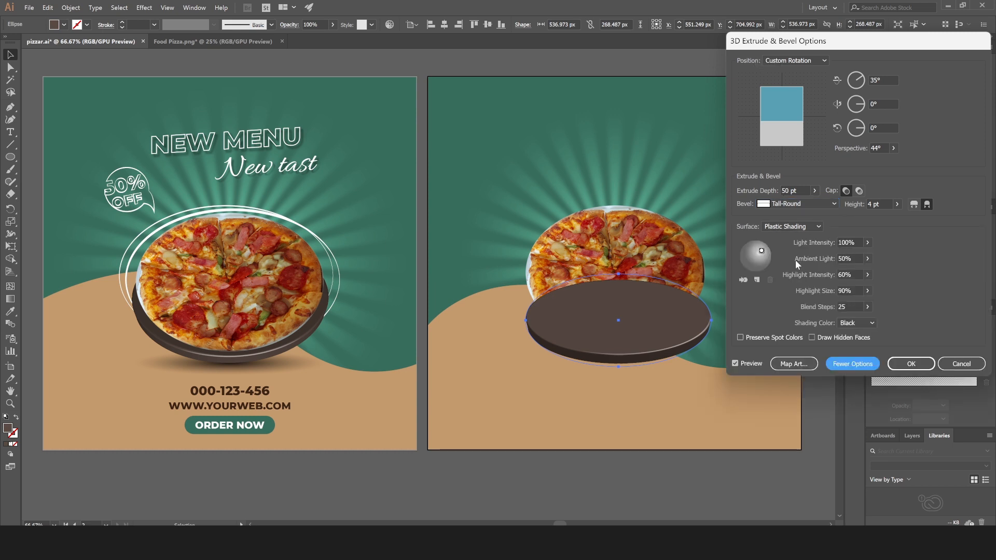
drag(762, 252, 757, 263)
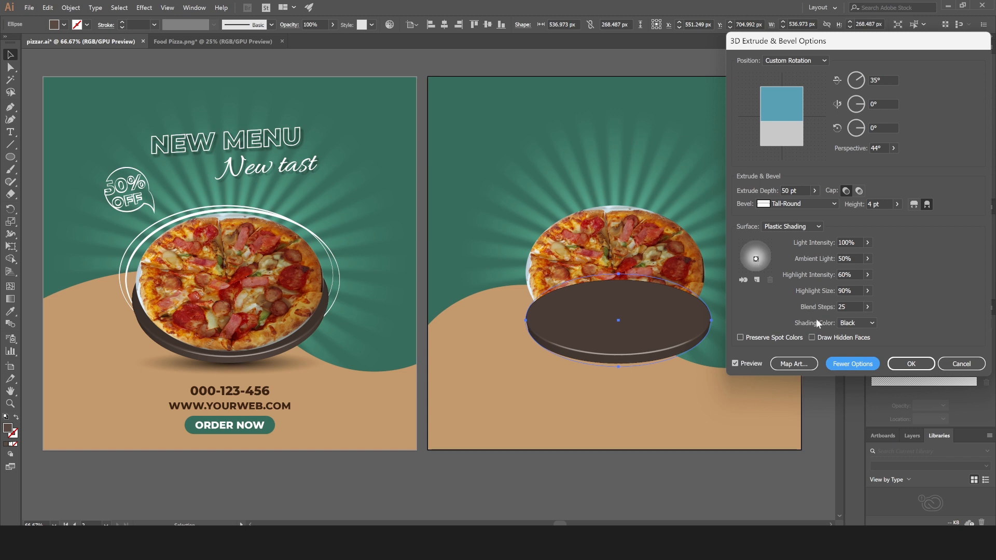
click(867, 307)
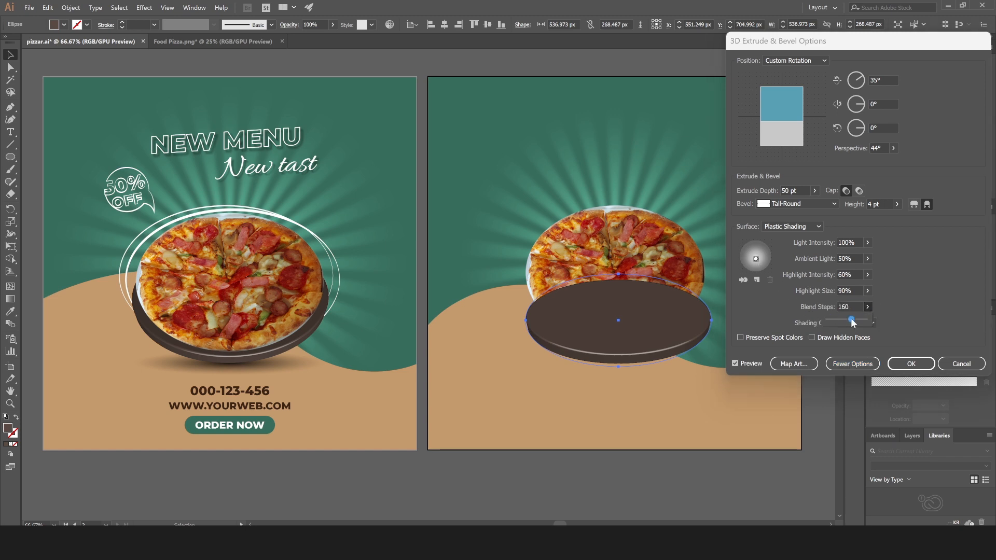
click(911, 363)
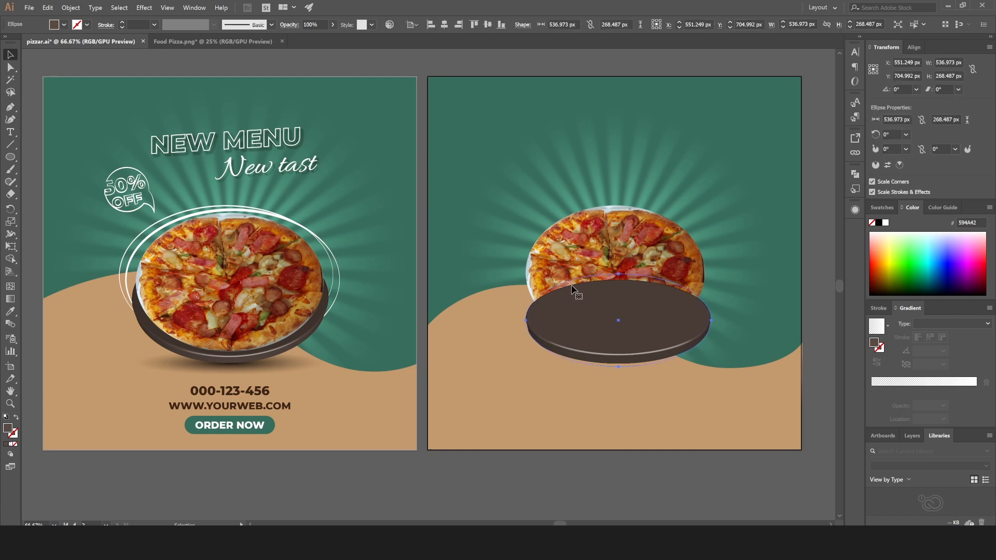
Compare the plate with its 3D Extrude & Bevel effect hidden and shown.
click(855, 210)
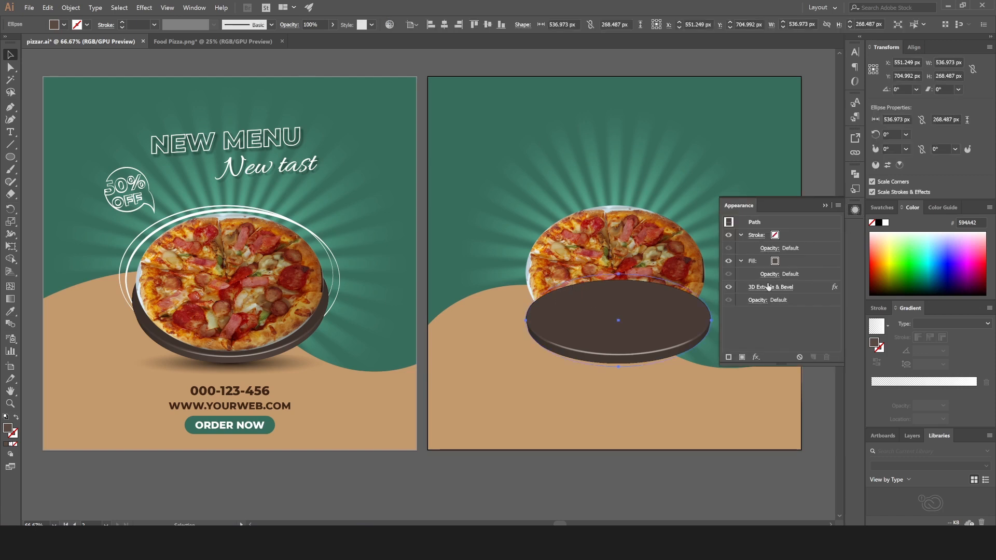
click(728, 287)
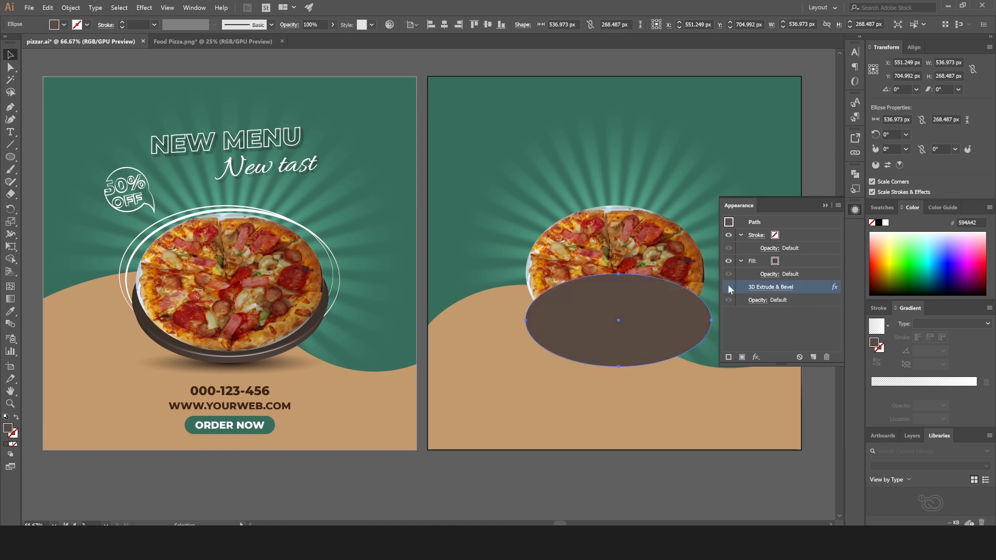
click(728, 287)
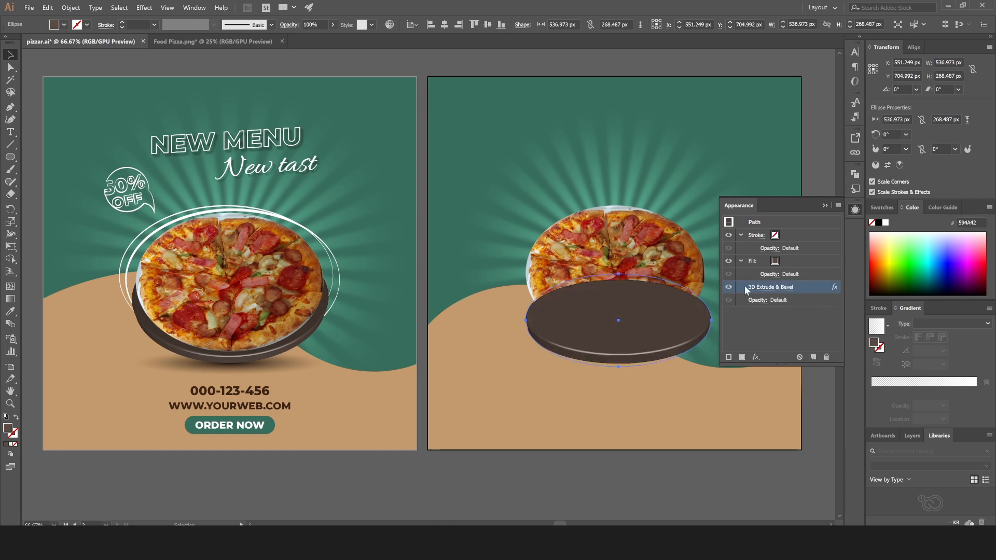
Expand the appearance of the 3D plate into editable shapes.
click(71, 8)
click(114, 159)
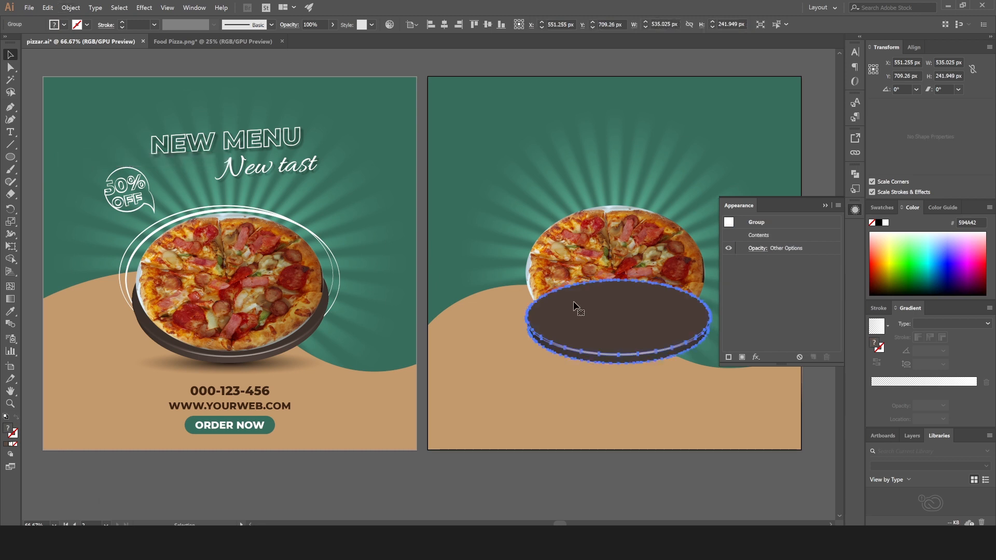
click(827, 206)
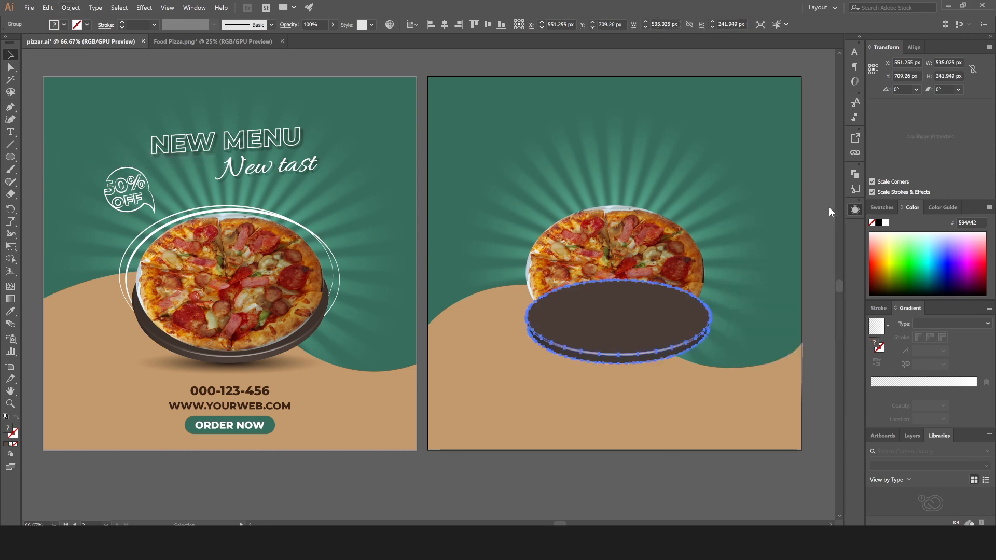
Bring the pizza image to the front, above the plate.
click(609, 249)
right_click(609, 249)
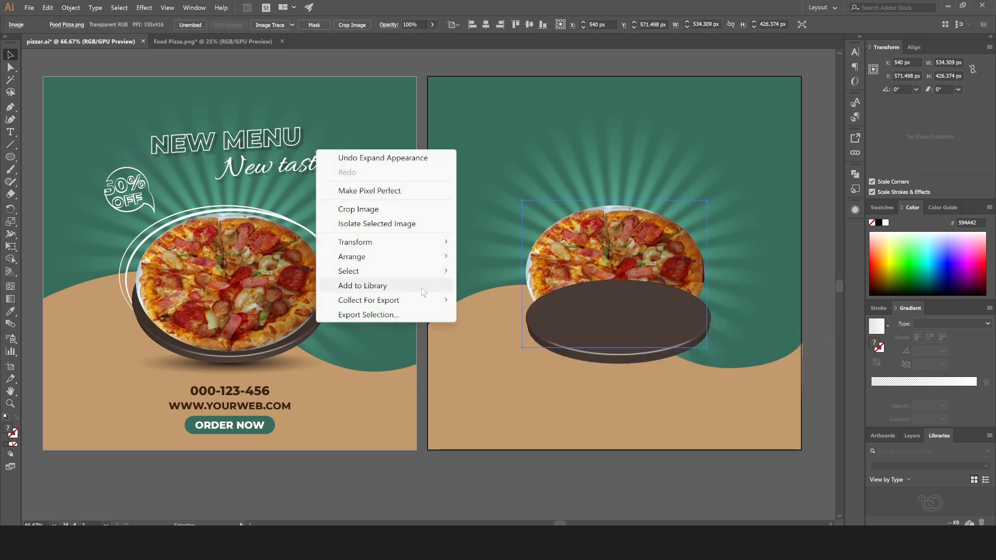
mouse_move(415, 259)
click(483, 259)
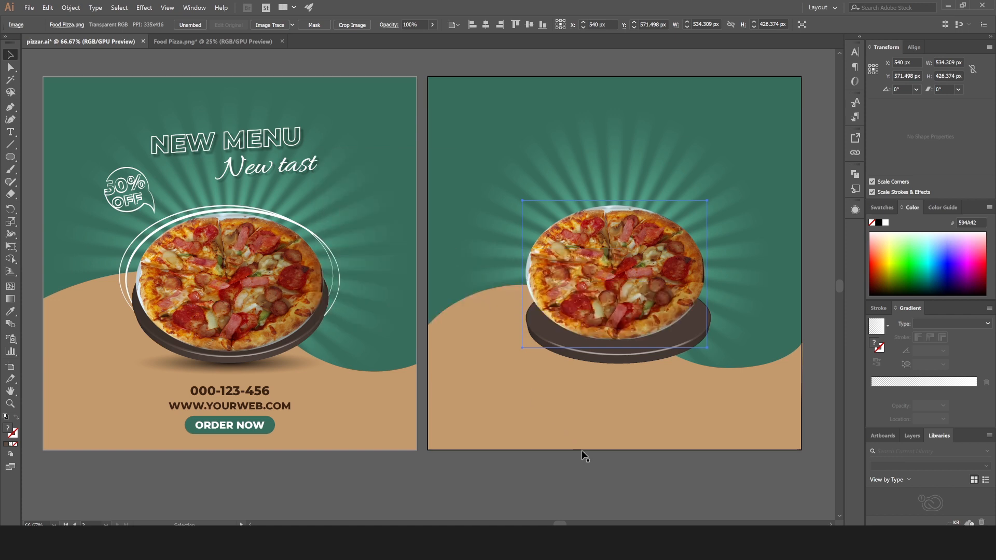
Group the plate with the pizza image.
click(625, 365)
shift+click(617, 268)
right_click(615, 262)
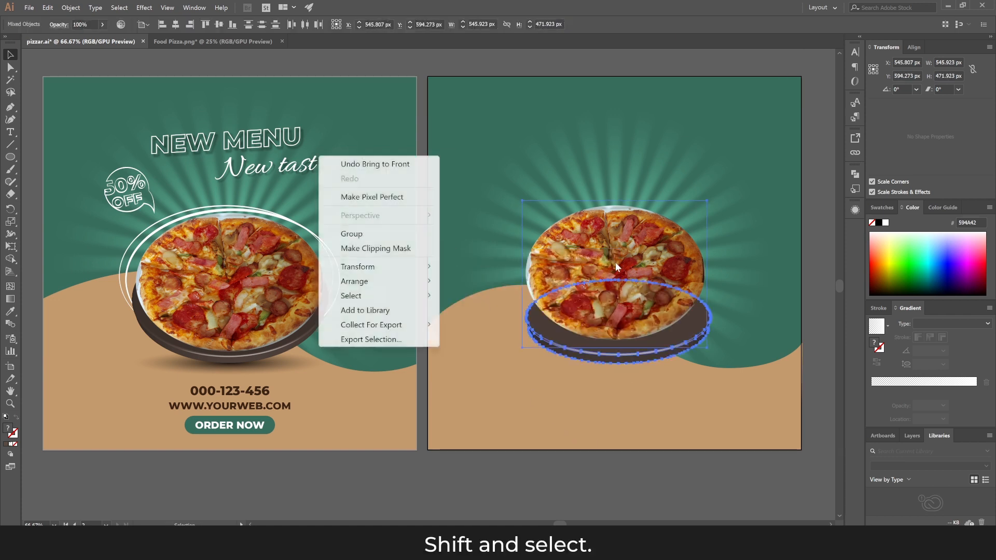
click(352, 233)
click(530, 488)
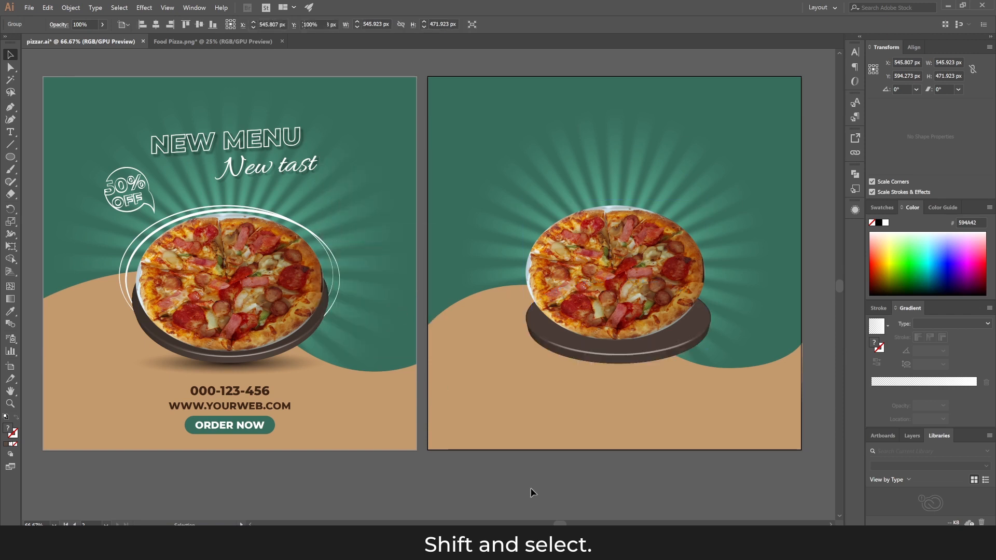
Move the plate up inside the group, closer beneath the pizza, to a vertical position of about 678 px.
double_click(615, 354)
click(617, 355)
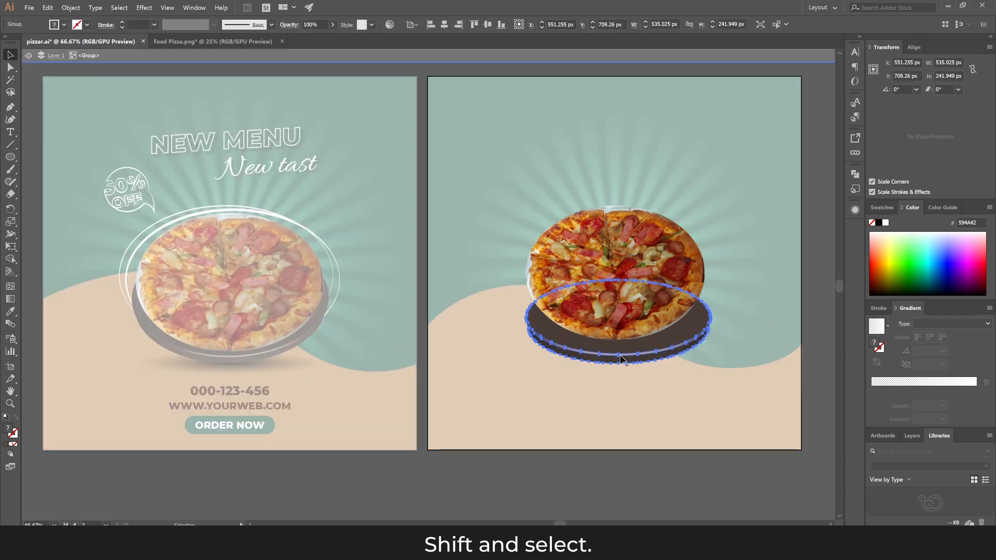
drag(620, 352, 620, 344)
key(Up)
key(Up)
key(Up)
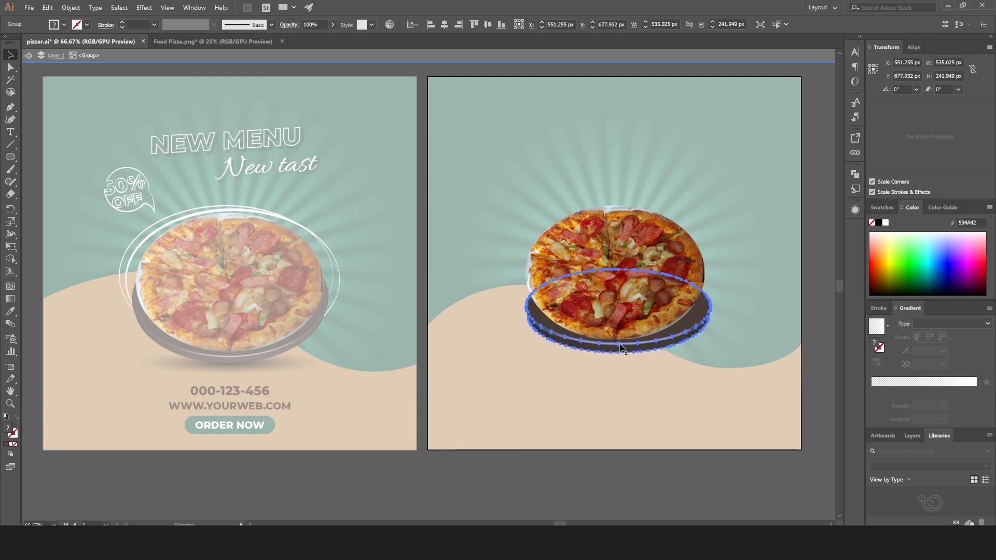
double_click(646, 490)
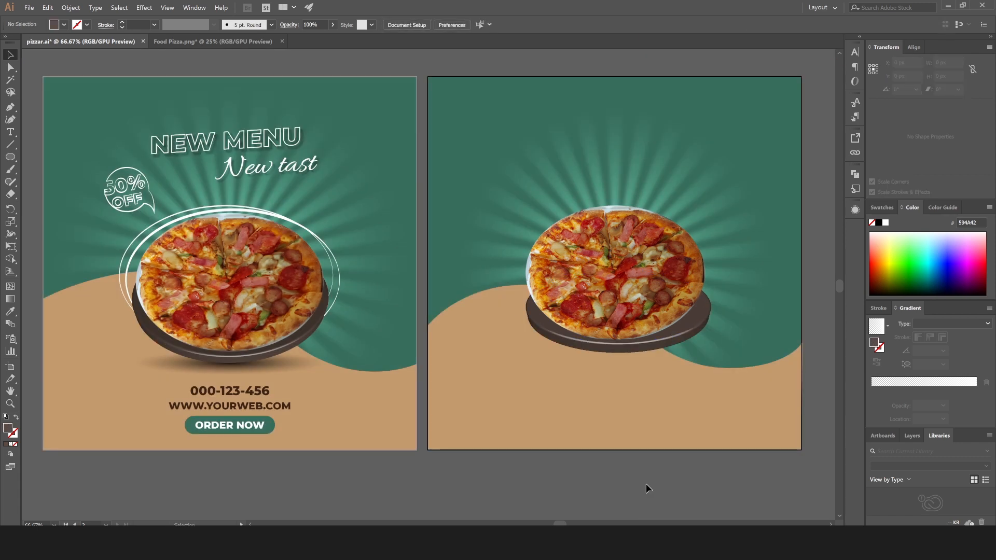
Draw an ellipse about 637 × 379 px around the pizza, with no fill and a white stroke.
drag(9, 156, 49, 184)
drag(529, 225, 729, 335)
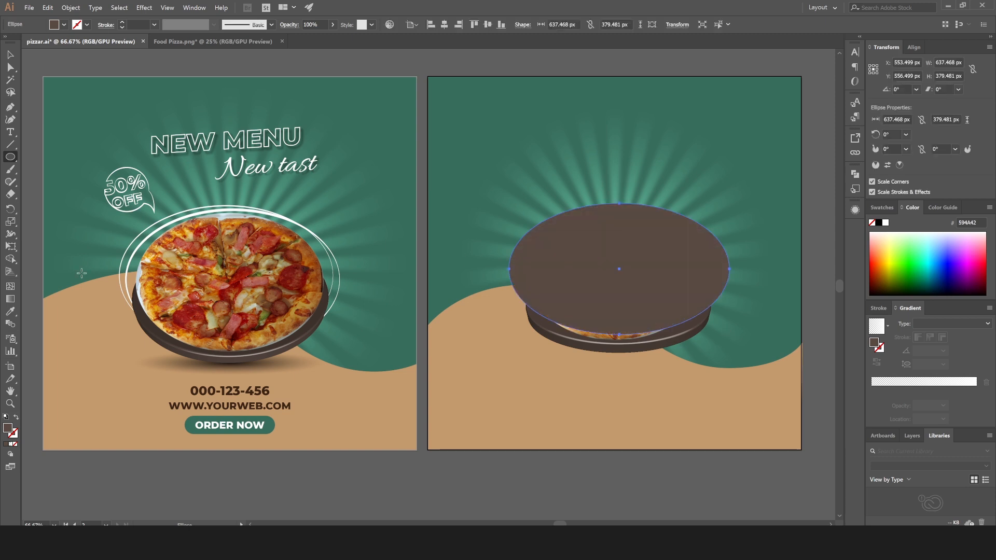
click(15, 54)
click(54, 24)
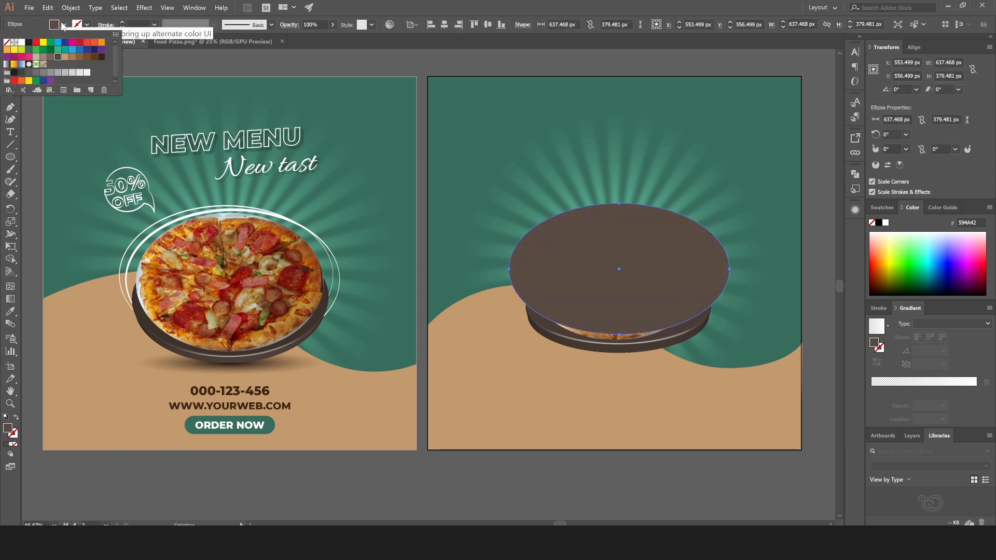
click(7, 43)
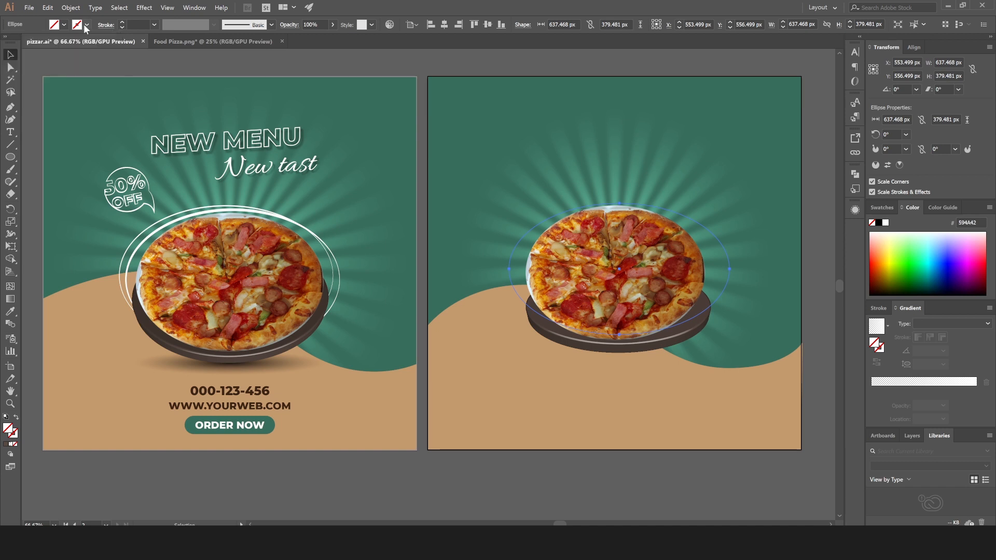
click(21, 43)
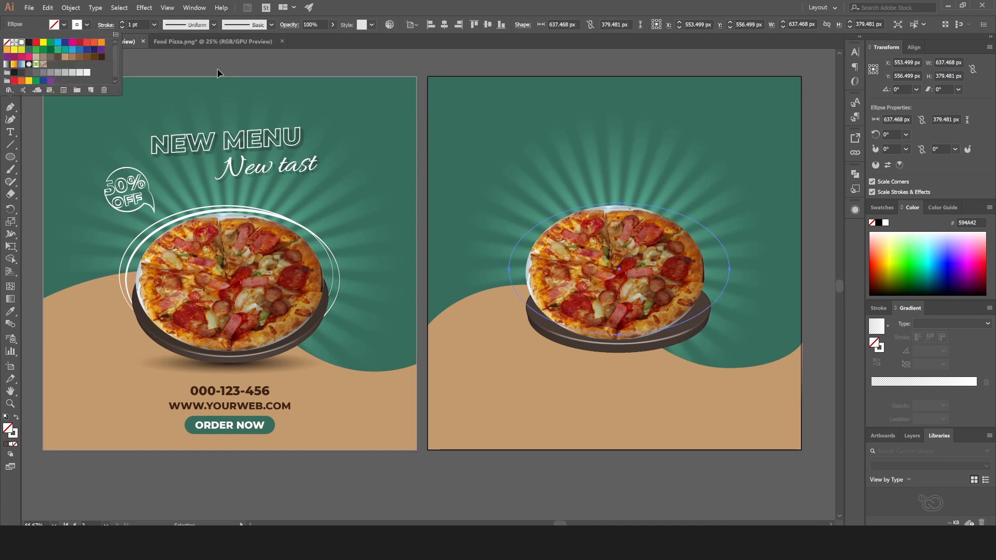
Set the ellipse's stroke weight to 4 pt and apply the variable width profile with two bulges.
click(122, 22)
click(121, 22)
click(122, 22)
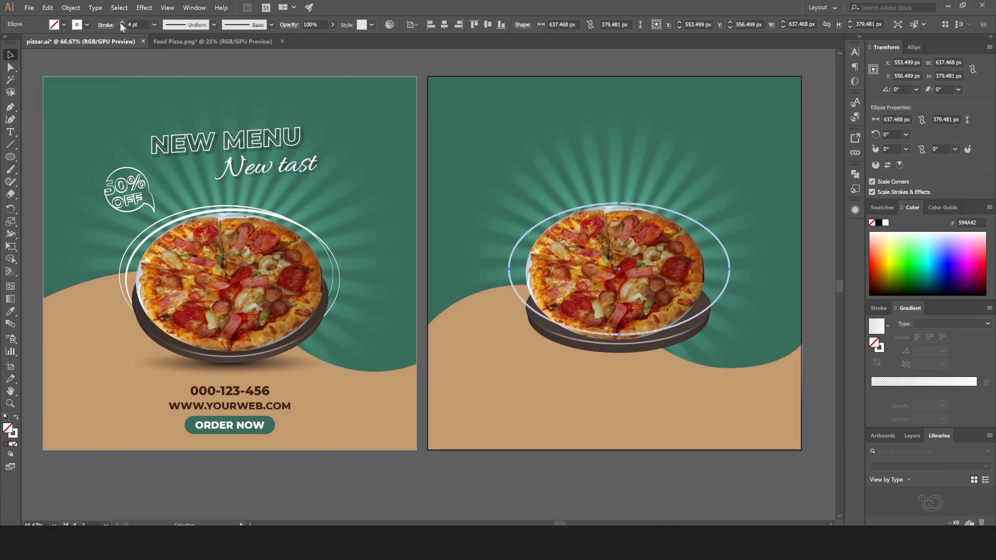
click(189, 25)
click(195, 80)
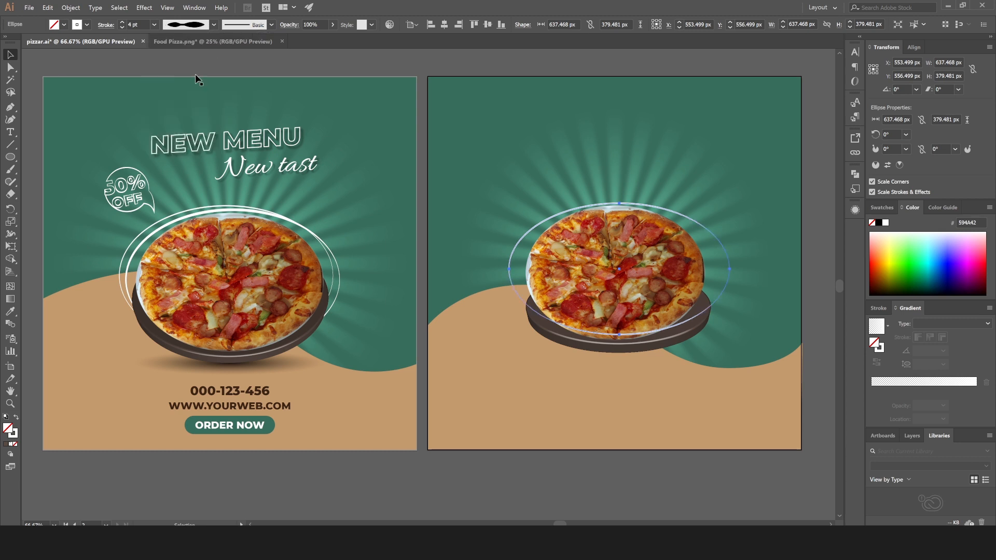
click(528, 471)
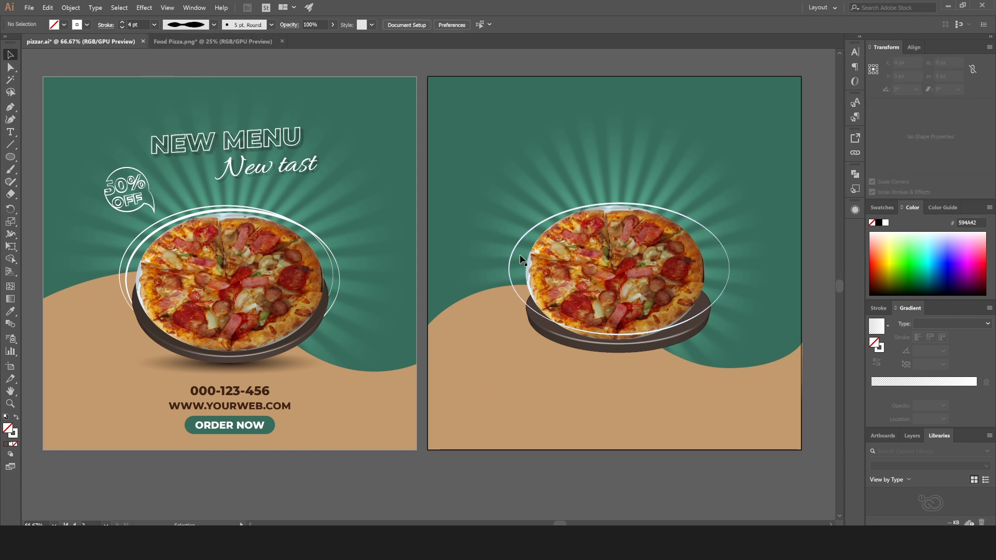
Duplicate the white ring with a slight offset to form two overlapping rings around the pizza.
drag(516, 246, 520, 249)
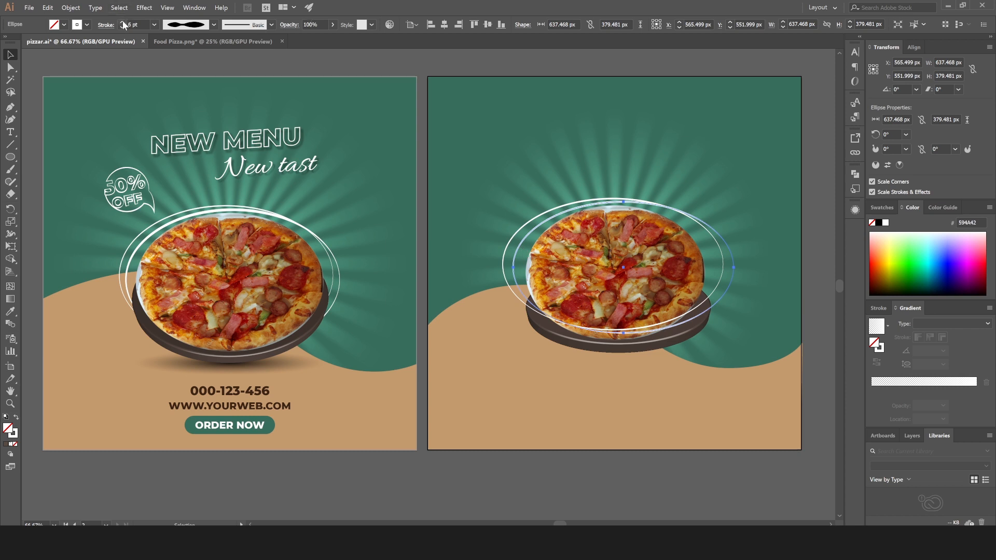
Cut both white rings and paste them in place inside the pizza and plate group.
shift+click(532, 217)
click(49, 8)
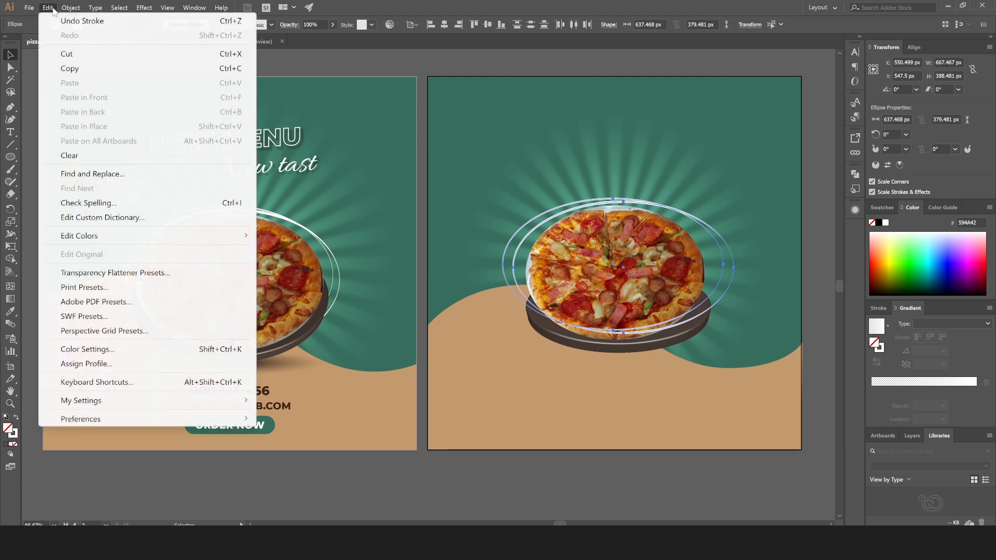
click(68, 54)
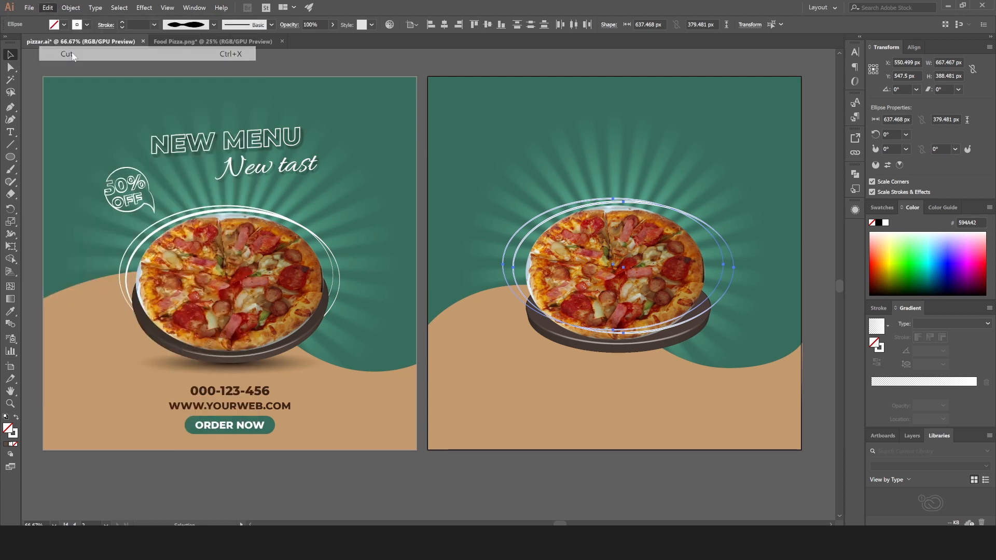
click(636, 288)
double_click(641, 299)
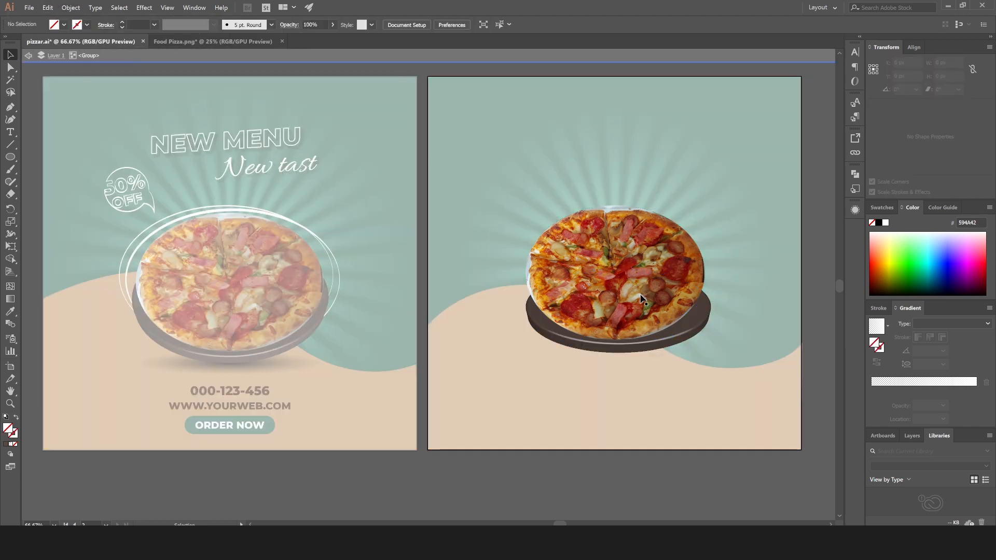
click(641, 299)
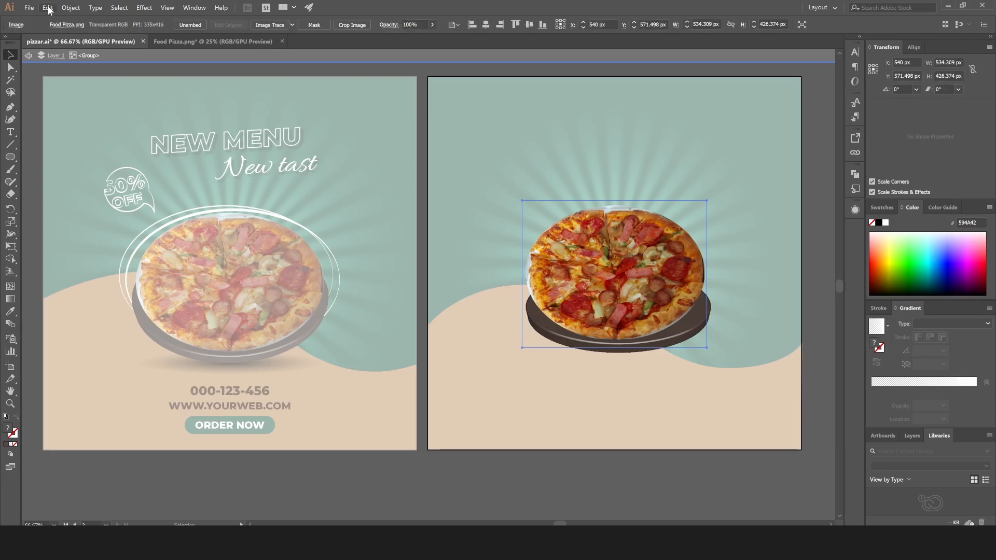
click(48, 7)
click(121, 123)
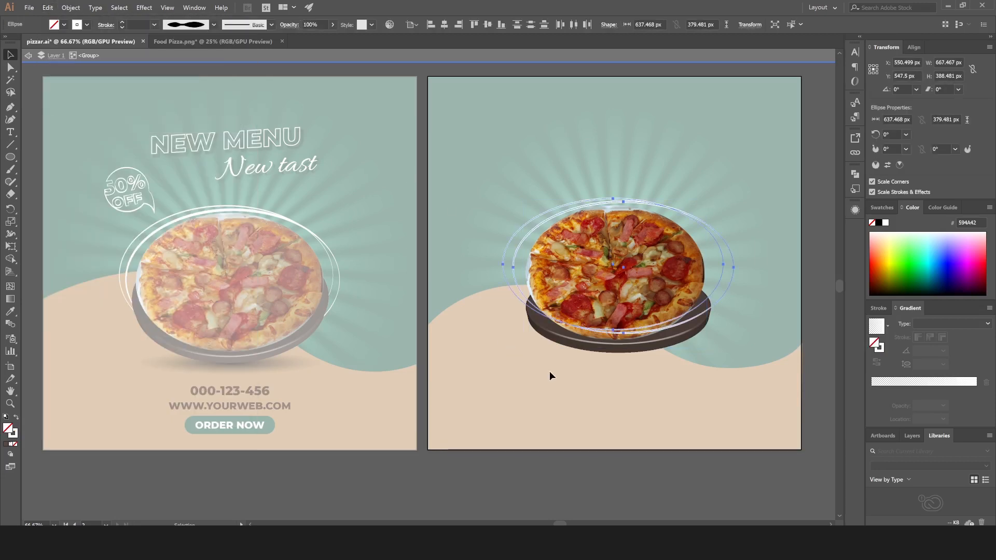
Send the two white rings to the back of the pizza and plate group, then leave isolation mode.
right_click(270, 142)
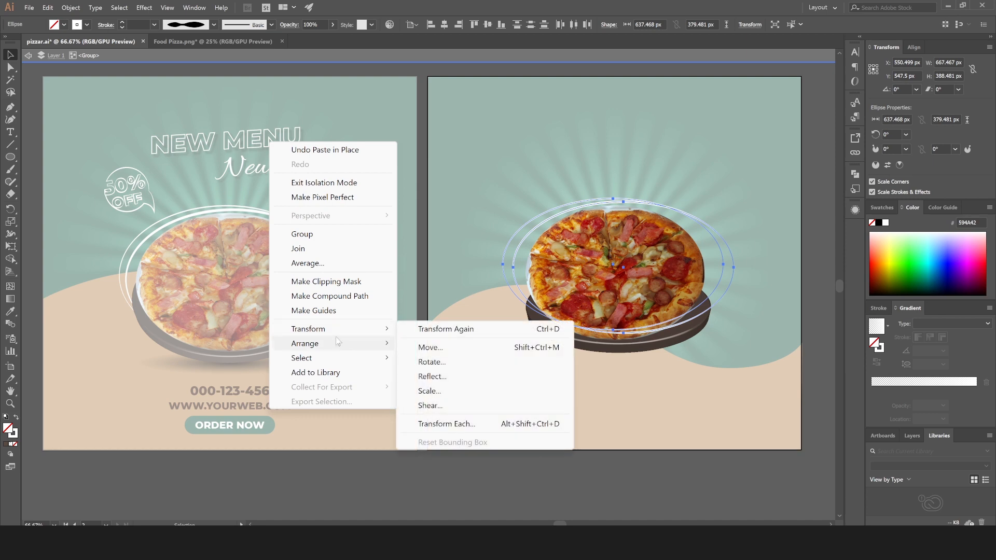
mouse_move(337, 343)
click(441, 387)
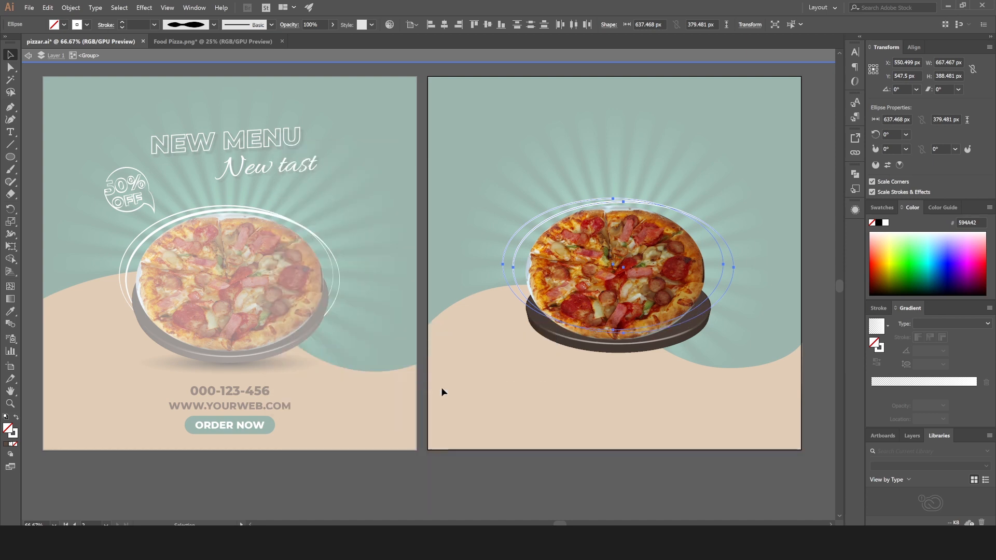
click(514, 462)
double_click(514, 462)
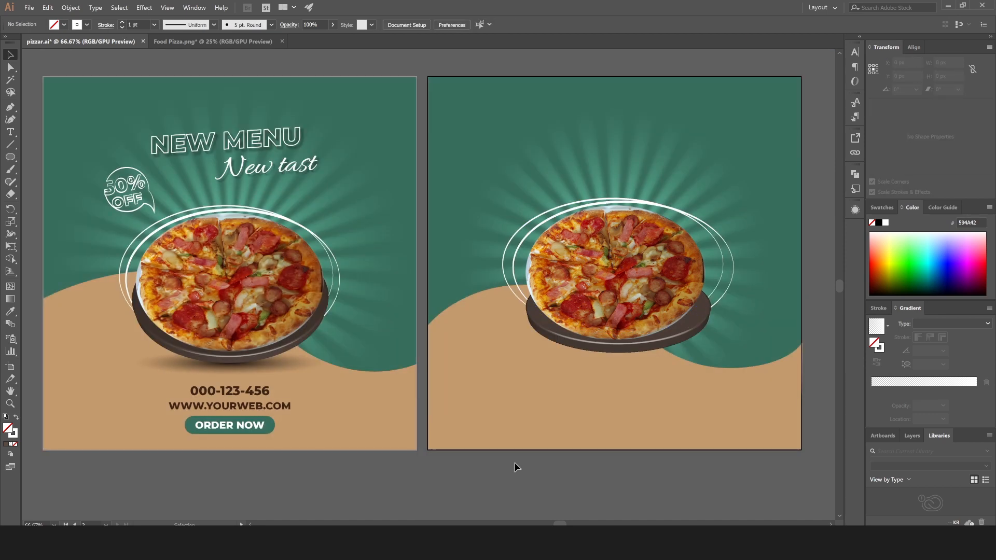
click(612, 253)
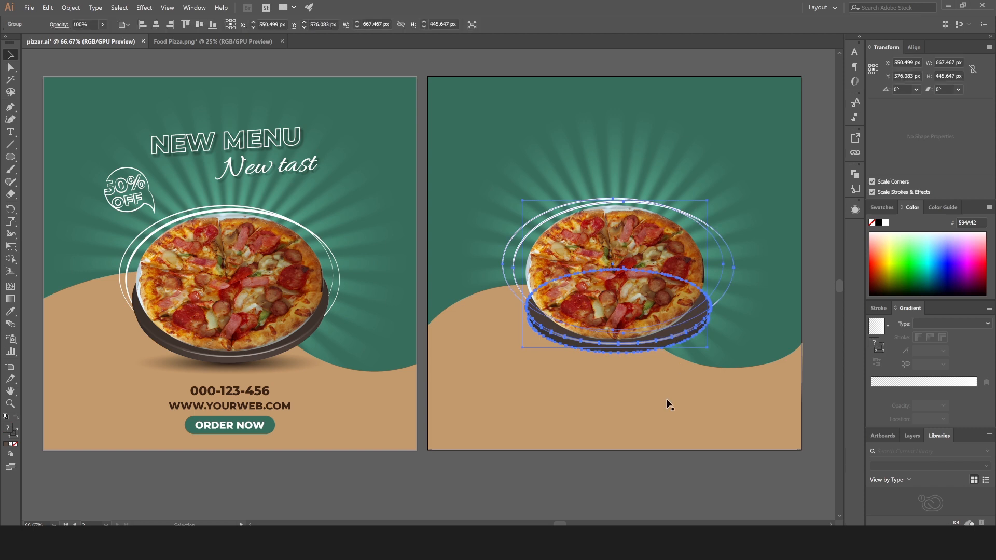
click(645, 468)
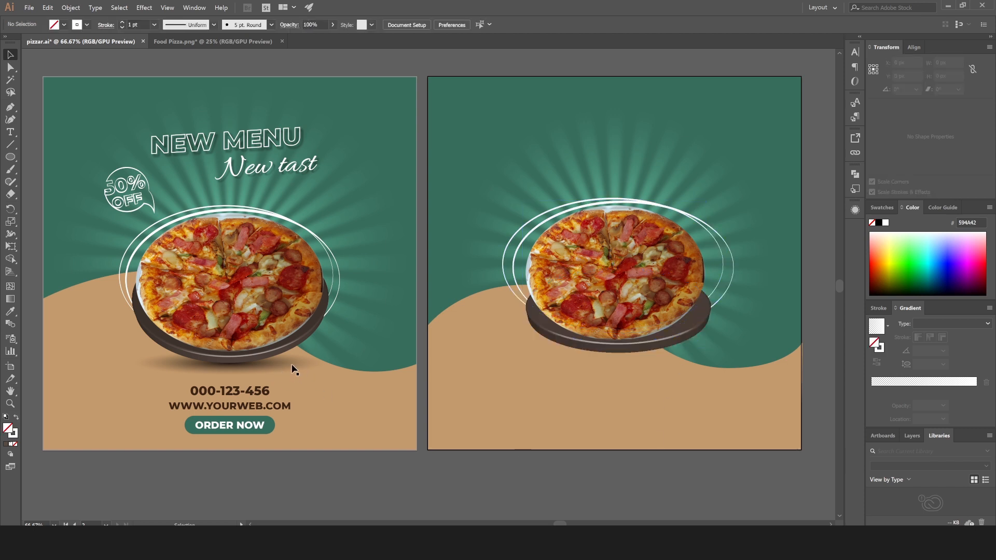
Draw a circle about 168 px wide near the new artboard's upper-left corner, with a white-to-black gradient fill and no stroke.
click(15, 157)
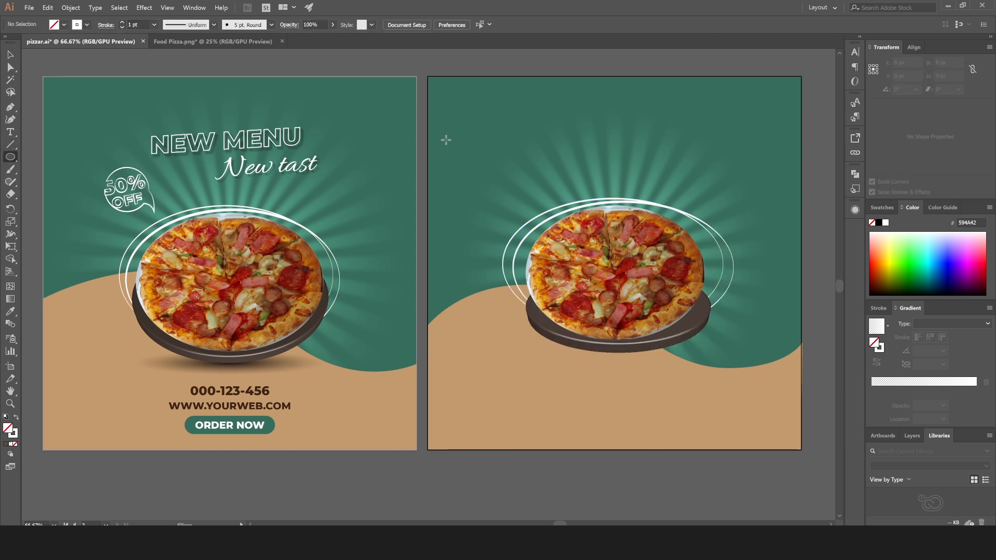
drag(502, 196, 502, 197)
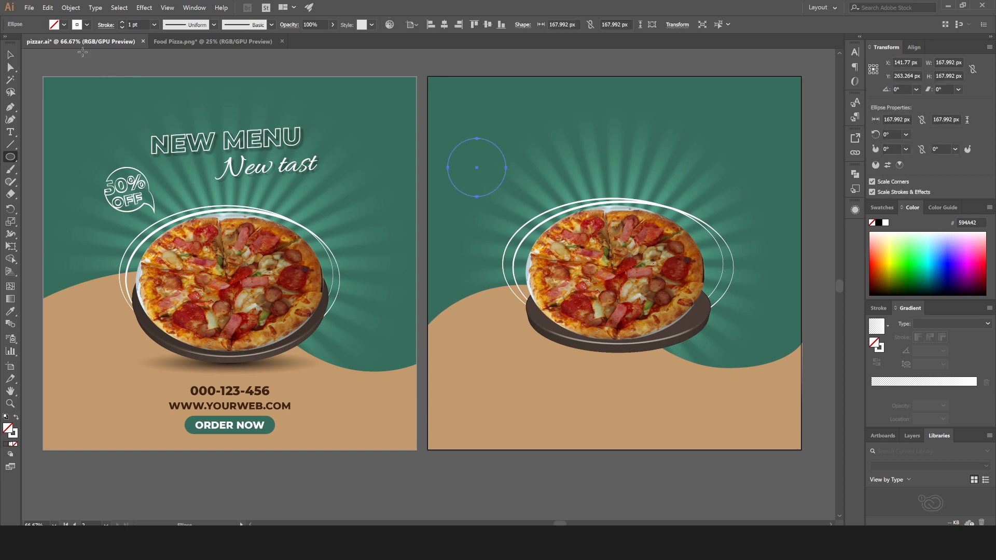
click(62, 25)
click(6, 65)
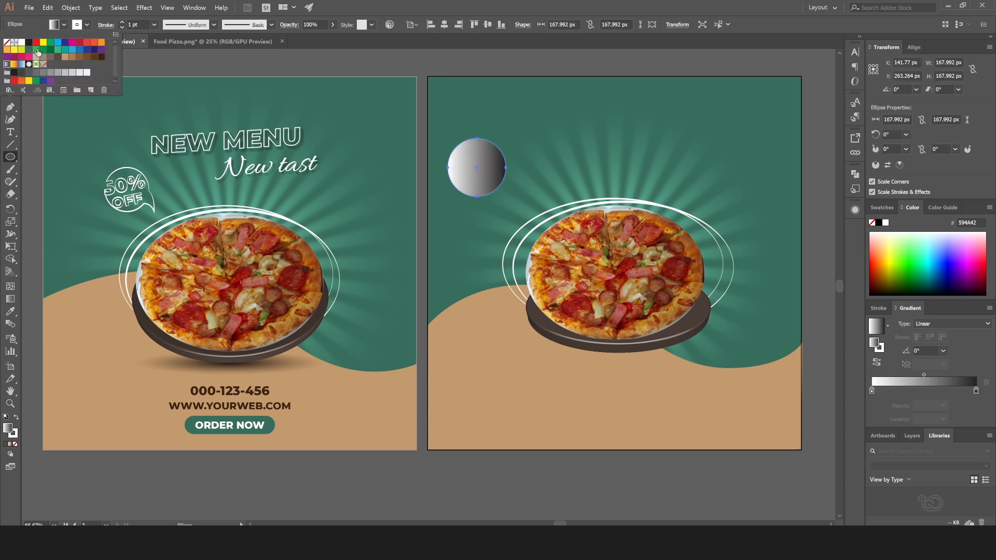
click(6, 42)
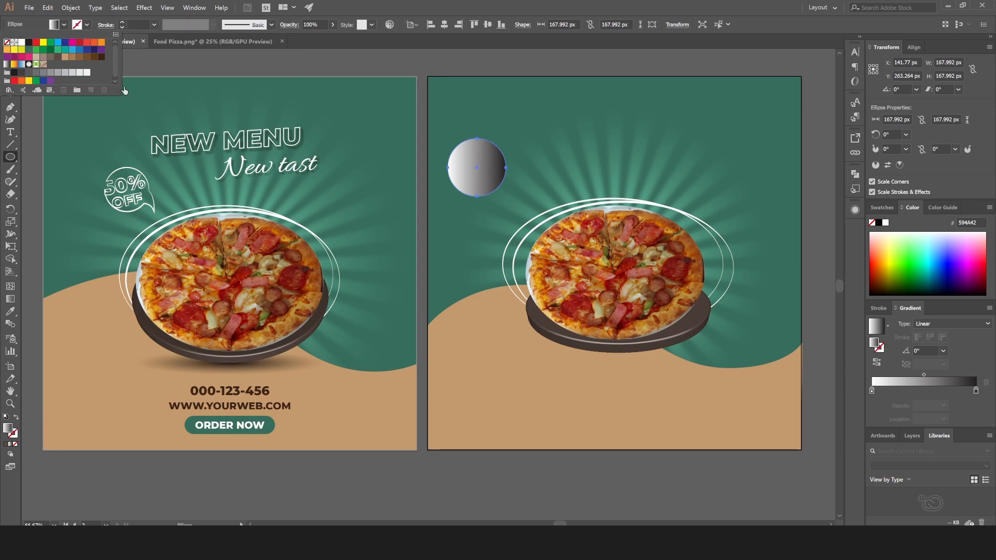
Make the circle's gradient radial, fading from black at the centre to black with 0% opacity at the edge.
click(932, 325)
click(932, 346)
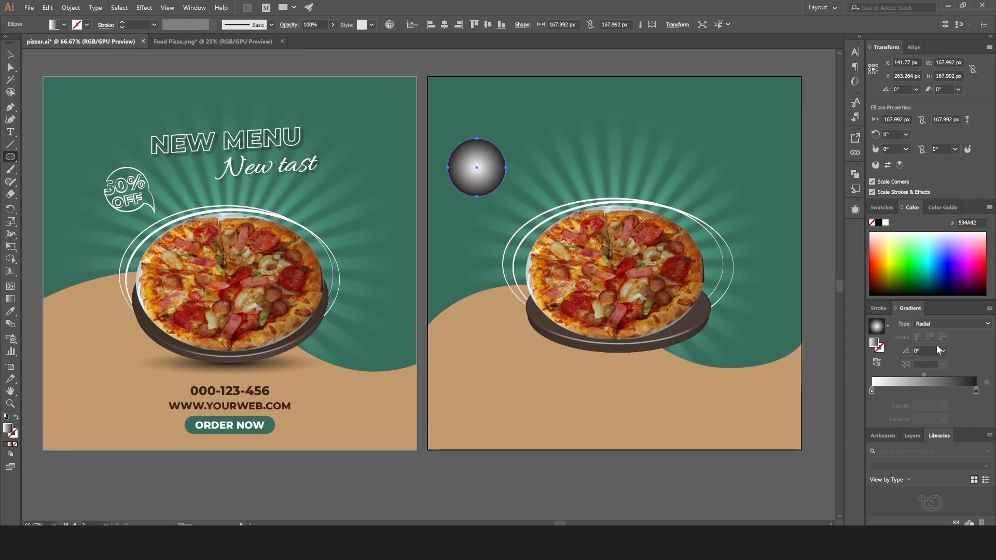
click(871, 390)
double_click(871, 390)
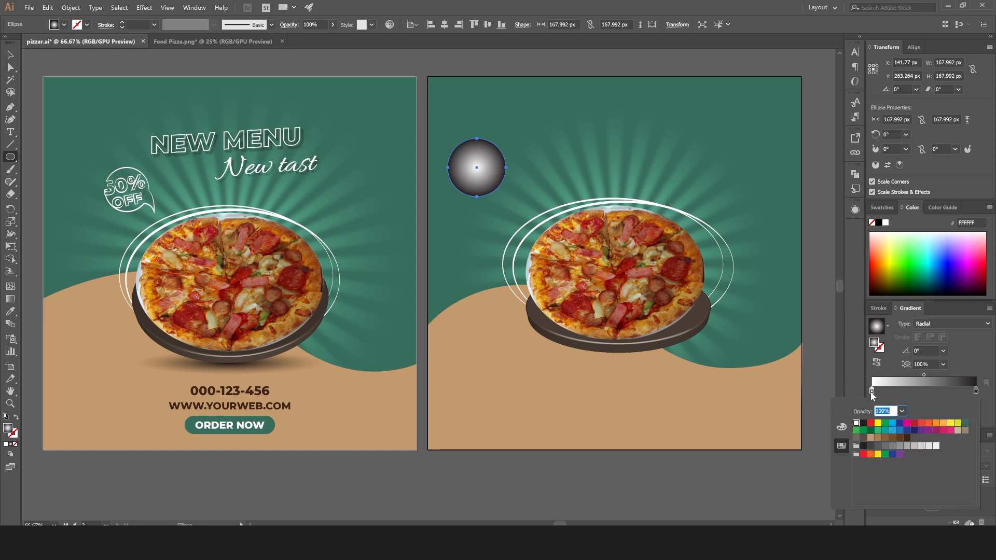
click(863, 423)
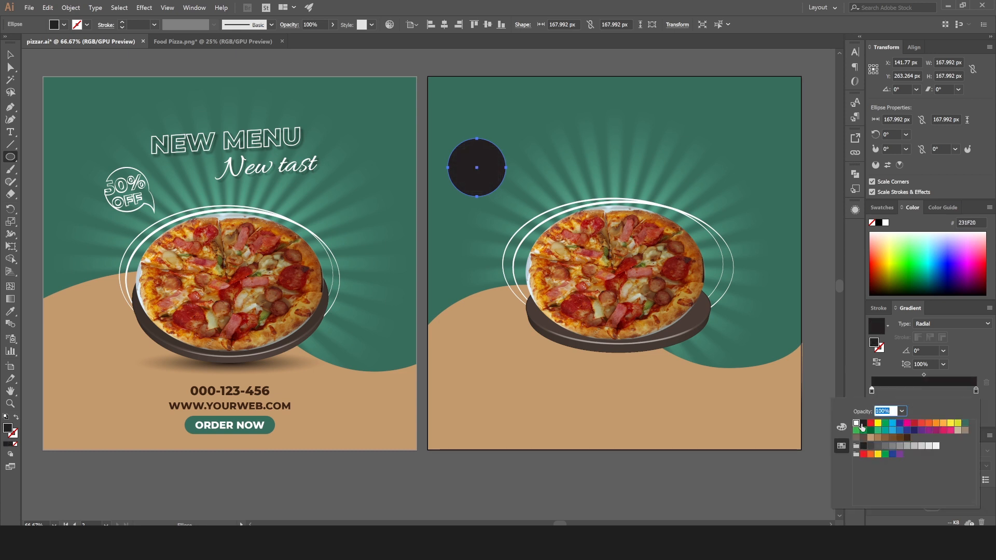
click(976, 393)
click(943, 406)
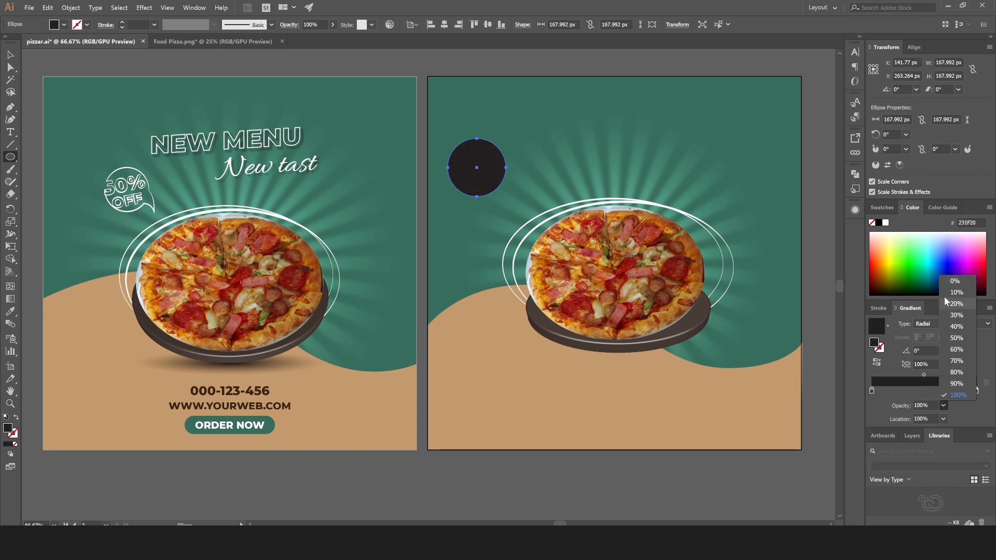
click(955, 280)
Shrink the radial gradient slightly inside the circle and move its midpoint closer to the centre.
key(g)
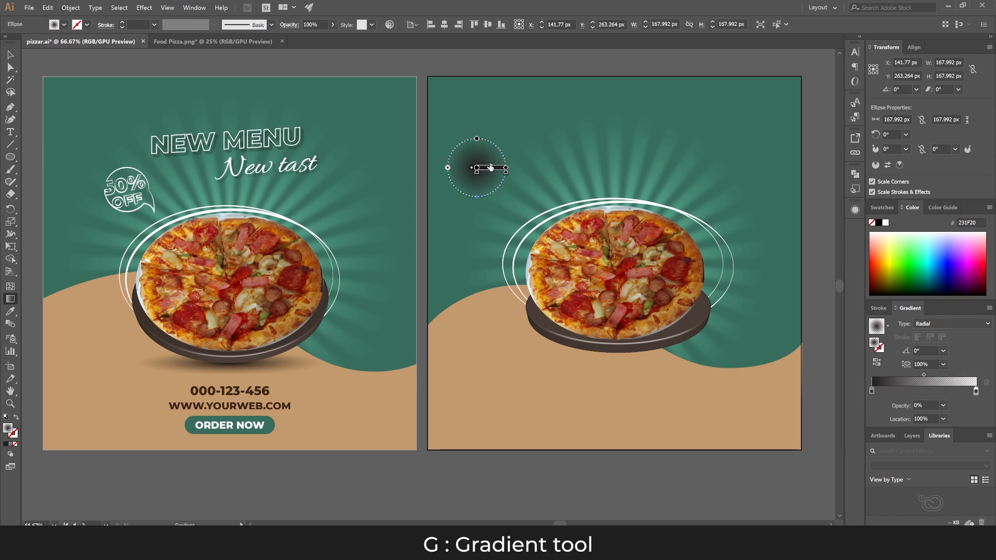
drag(505, 170, 502, 169)
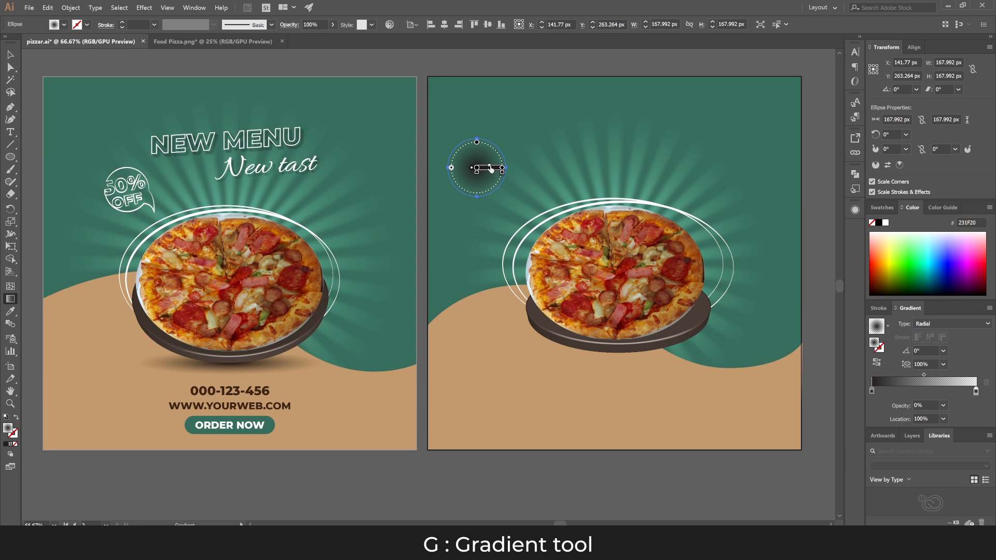
drag(486, 169, 483, 169)
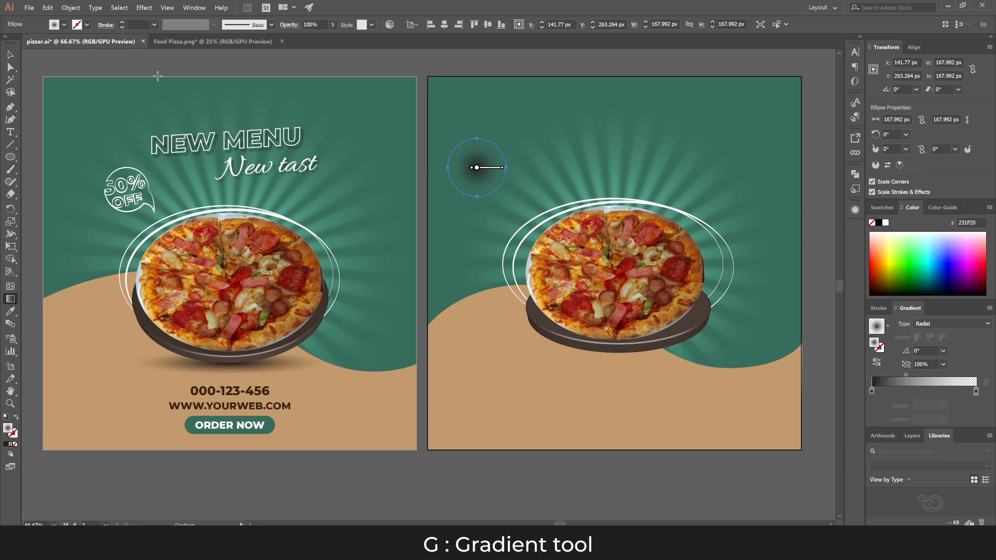
click(13, 58)
click(64, 69)
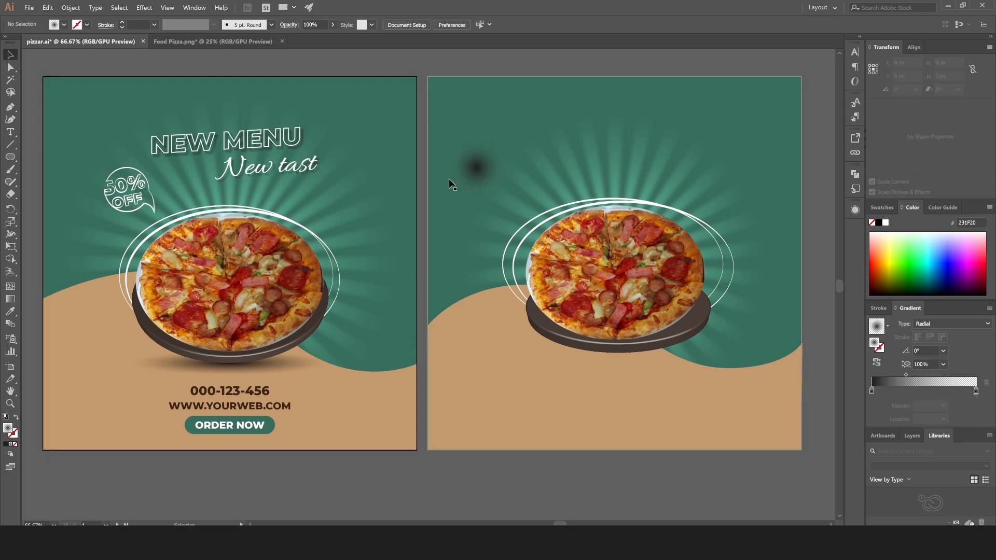
Stretch and flatten the gradient circle with Free Transform into a shadow ellipse about 460 × 67 px.
click(472, 172)
key(e)
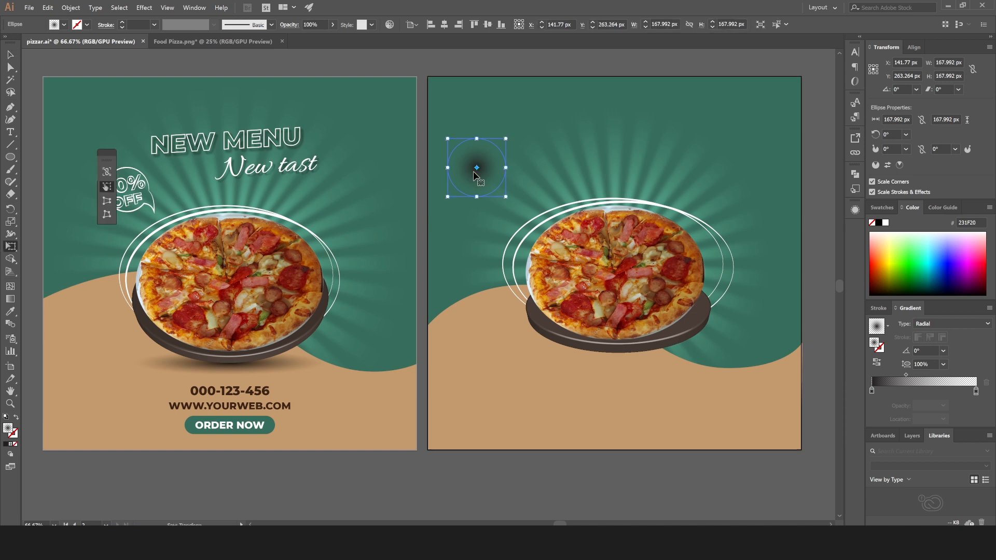
drag(506, 168, 606, 167)
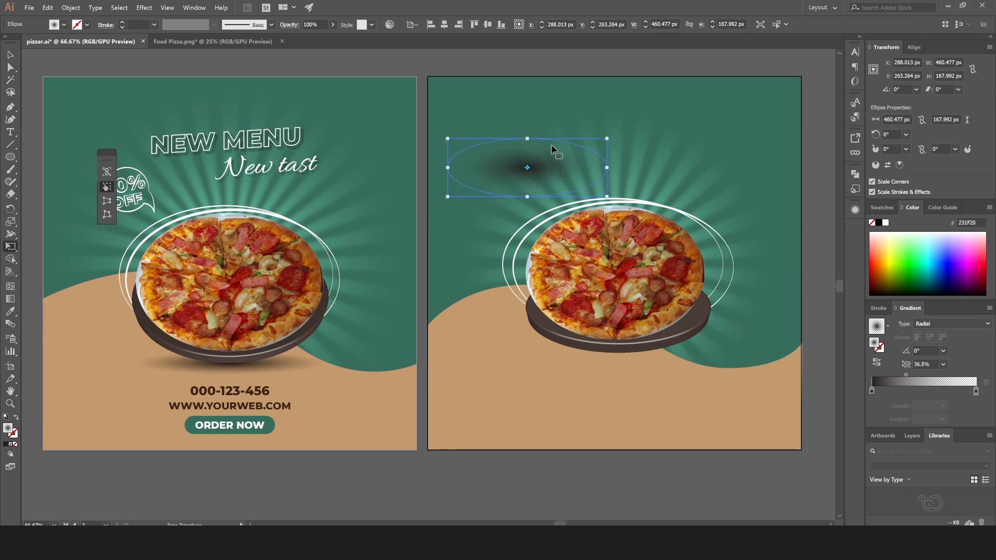
drag(527, 140, 527, 174)
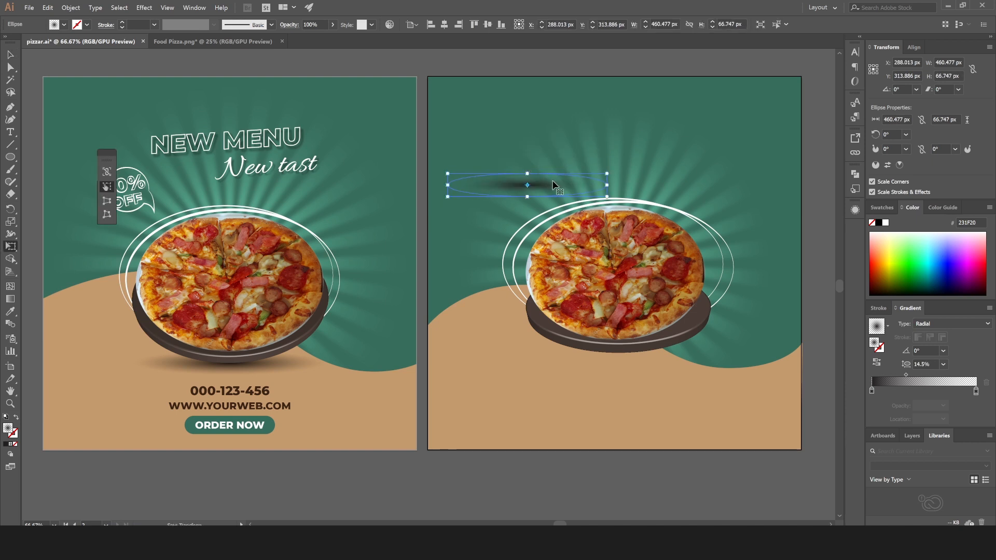
Place the shadow ellipse beneath the plate and enlarge it to about 597 × 86 px.
key(ctrl+shift+a)
drag(643, 381, 723, 367)
key(Down)
key(Down)
key(Down)
key(Down)
key(Down)
key(Down)
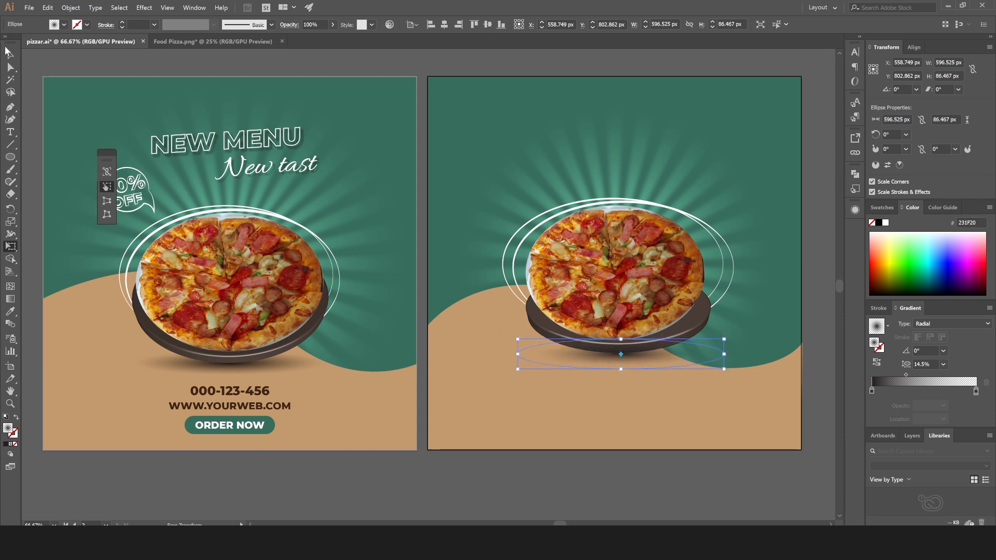
click(8, 51)
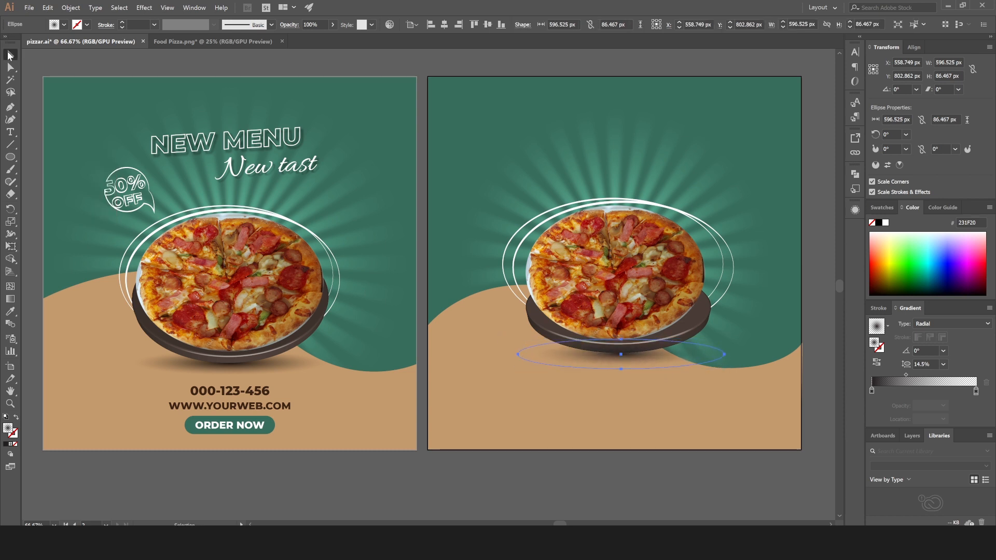
Set the blending mode of the shadow ellipse's fill to Multiply.
click(855, 209)
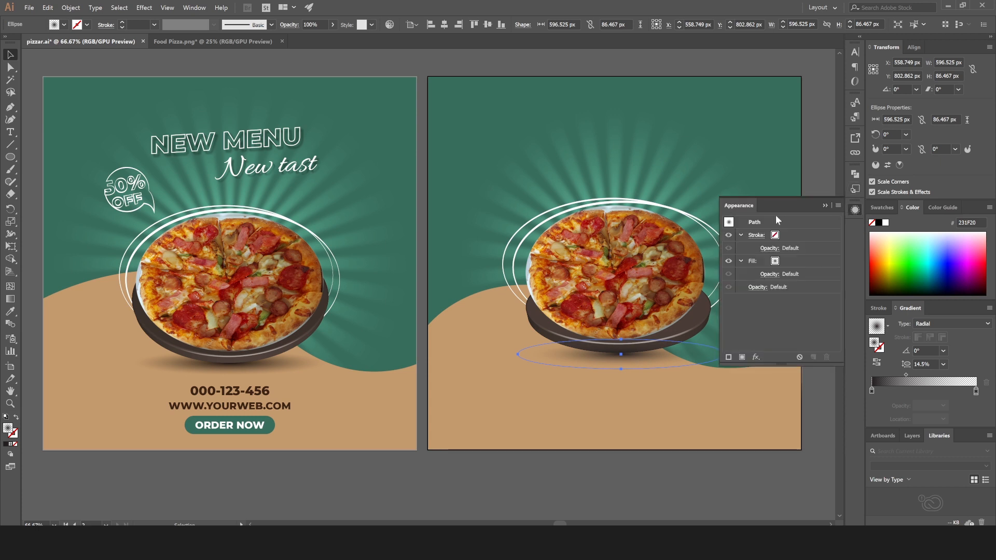
click(767, 274)
click(701, 293)
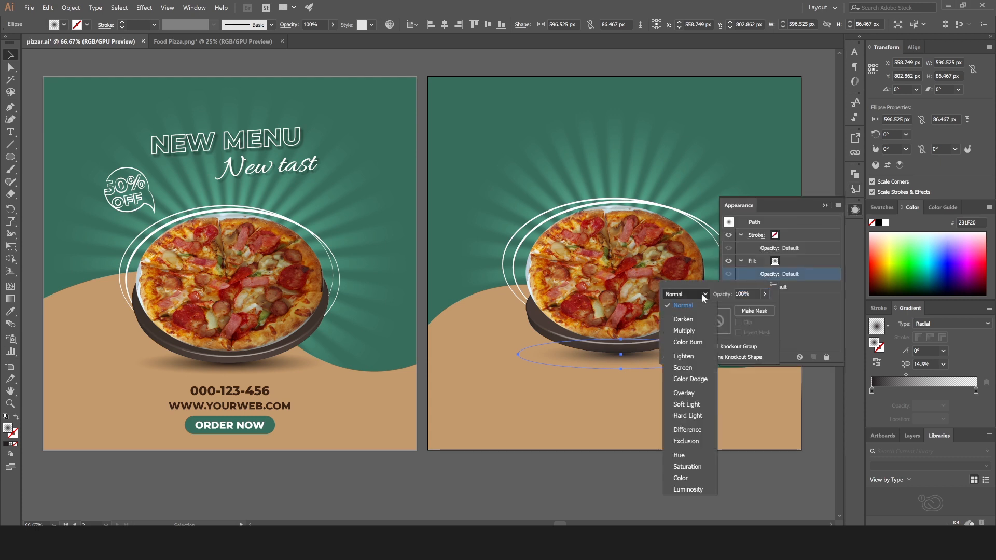
click(700, 329)
click(824, 203)
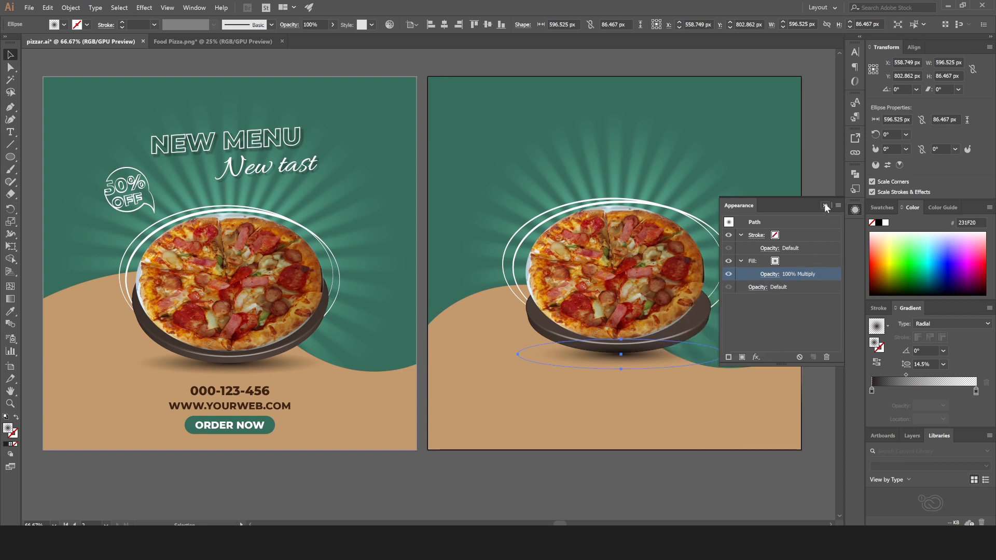
click(824, 206)
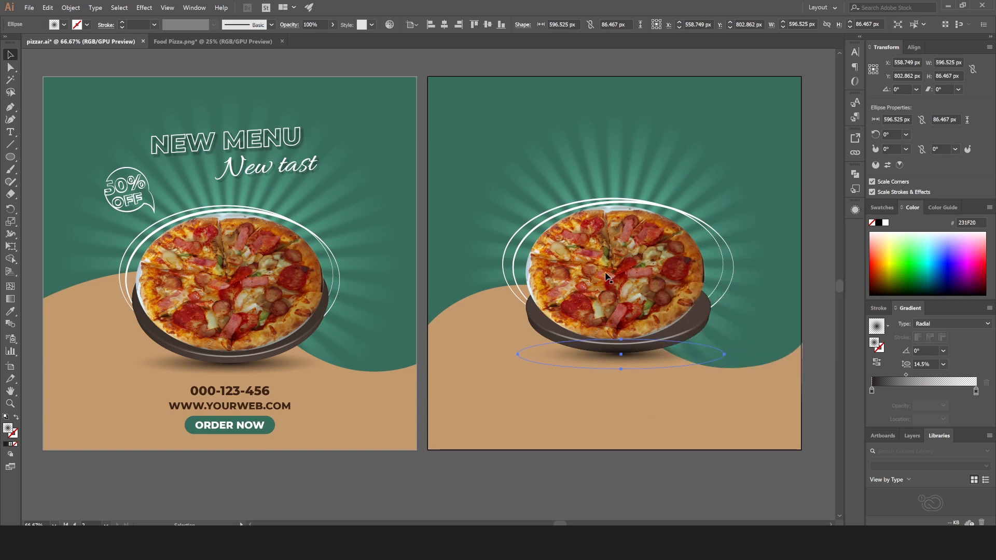
Bring the pizza and plate group to the front, above the shadow.
click(607, 277)
right_click(314, 161)
mouse_move(388, 303)
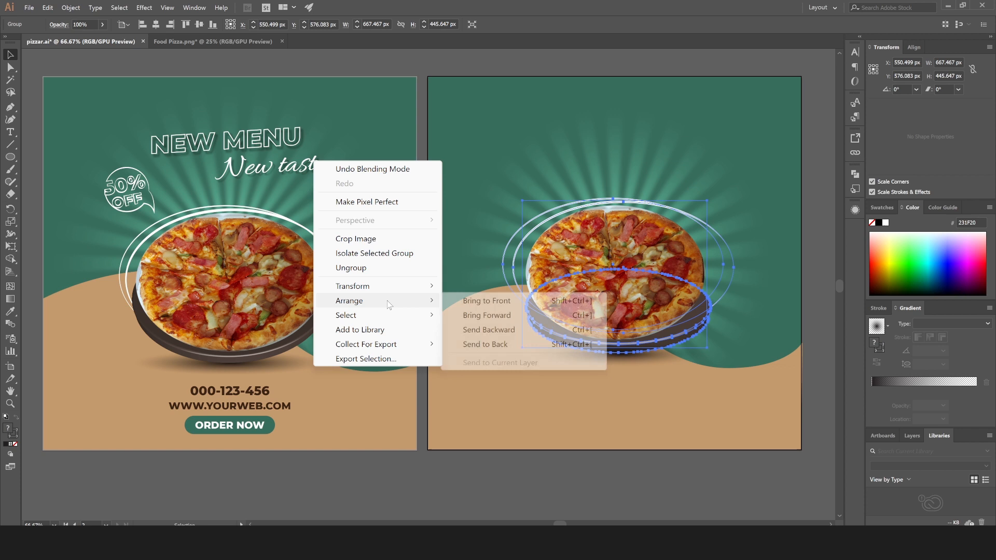
click(487, 302)
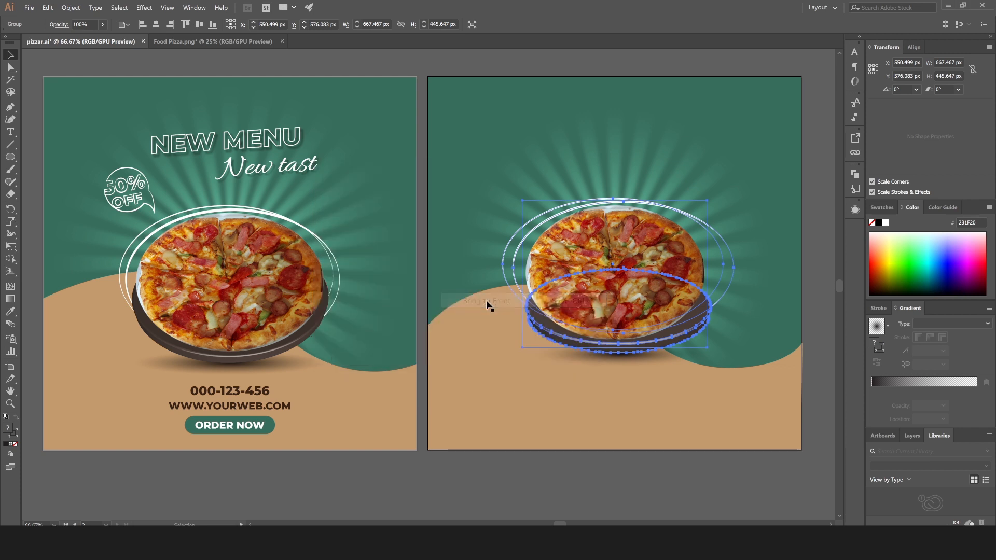
click(511, 474)
Centre the shadow ellipse horizontally on the artboard and nudge the pizza group slightly left to line up with it.
click(622, 366)
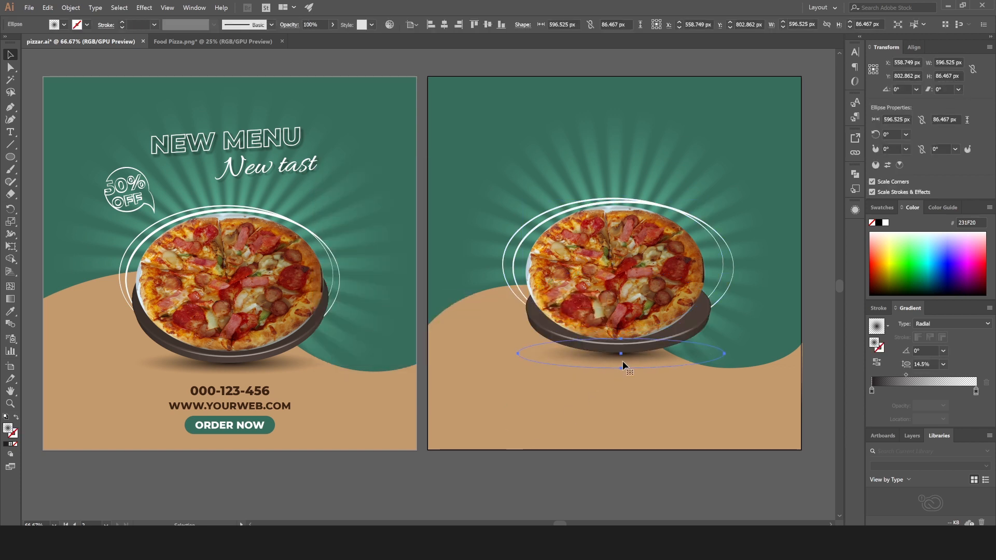
click(449, 24)
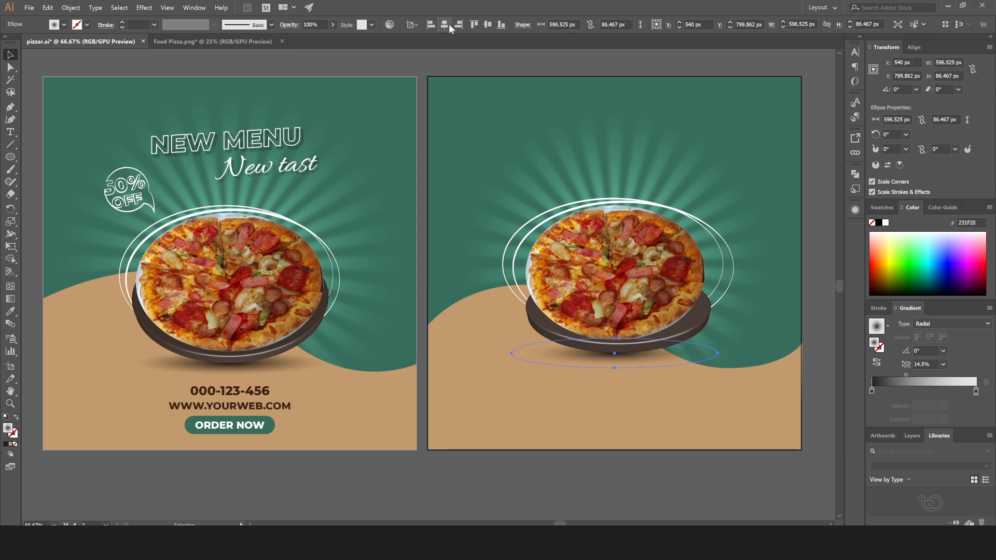
click(684, 471)
click(610, 258)
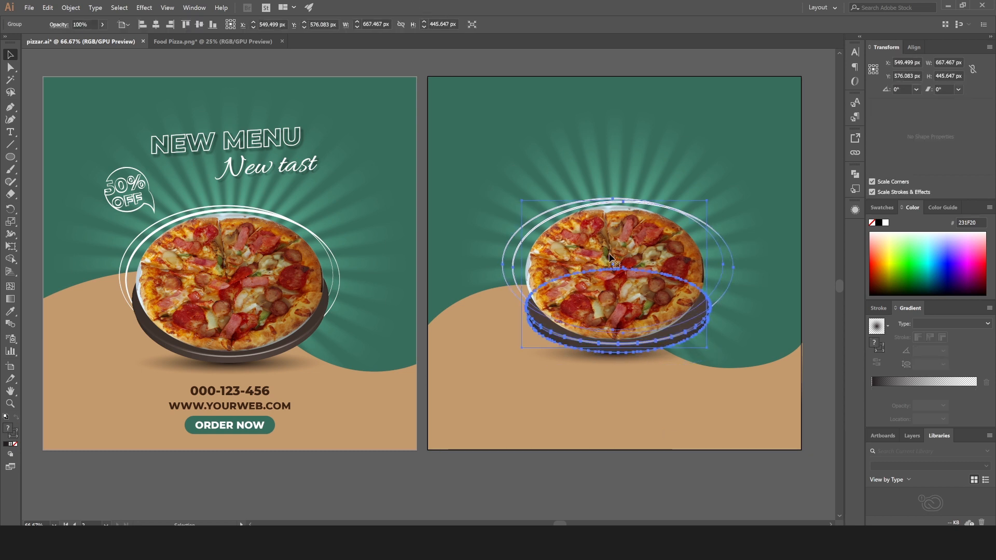
click(634, 506)
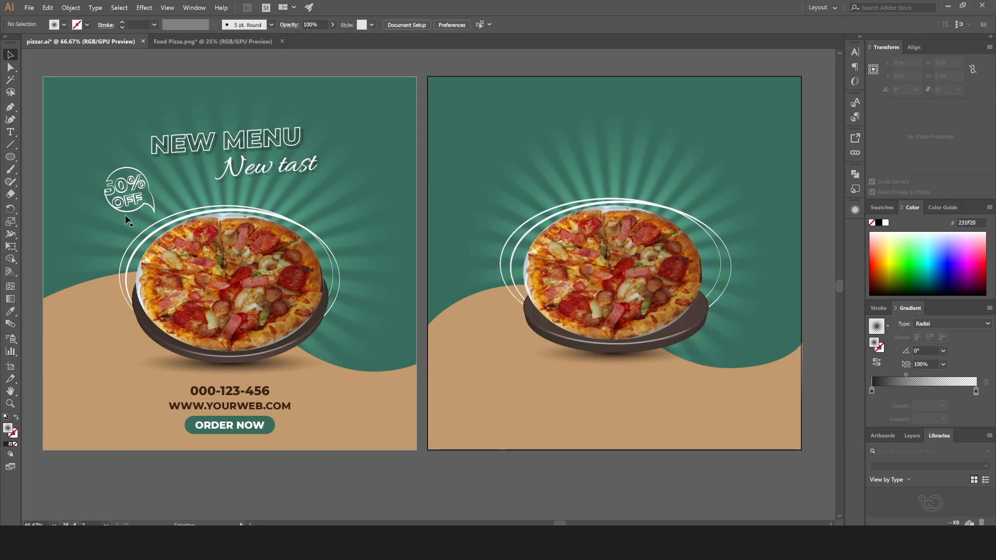
Add the two-line text "50% OFF" in Montserrat ExtraBold on the tan area at the new artboard's lower left.
key(t)
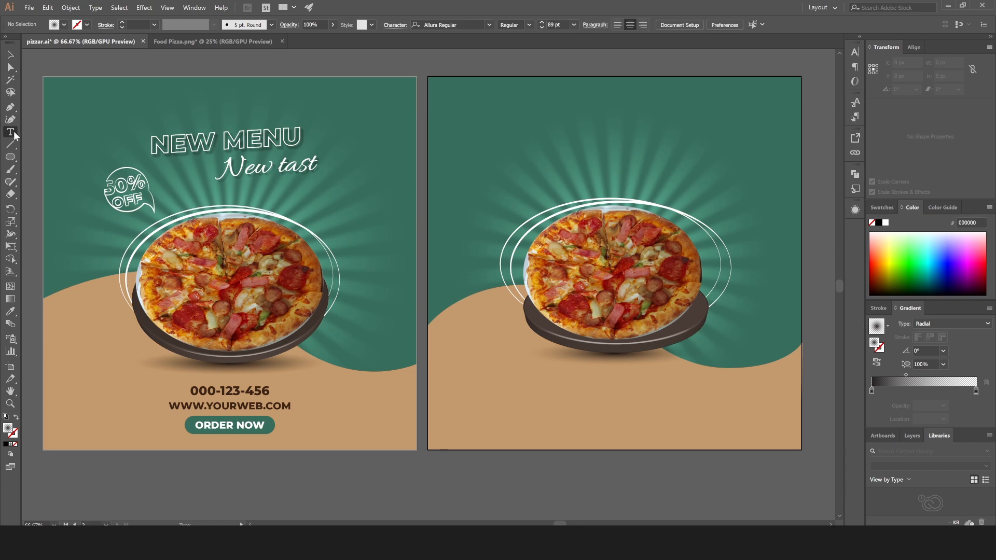
click(475, 398)
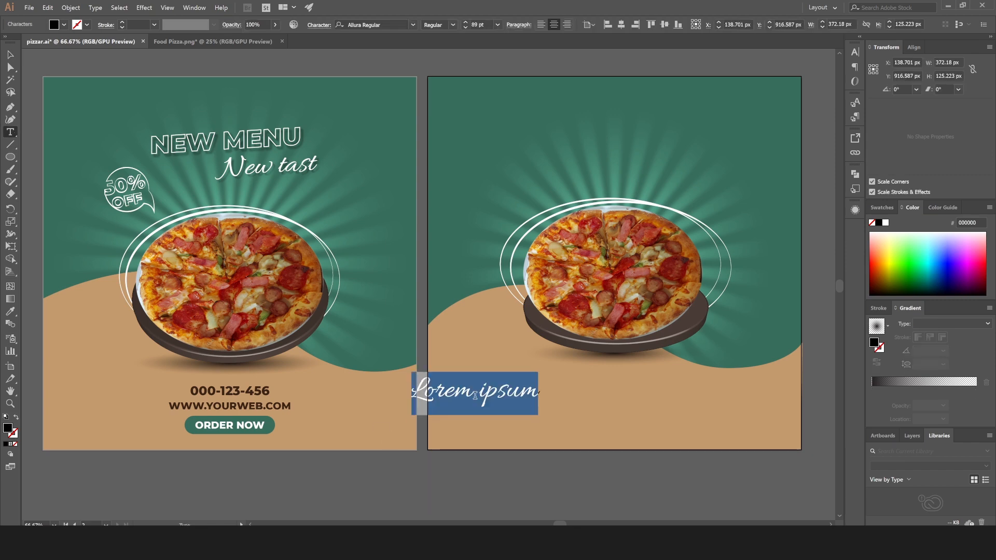
click(365, 26)
text(mo)
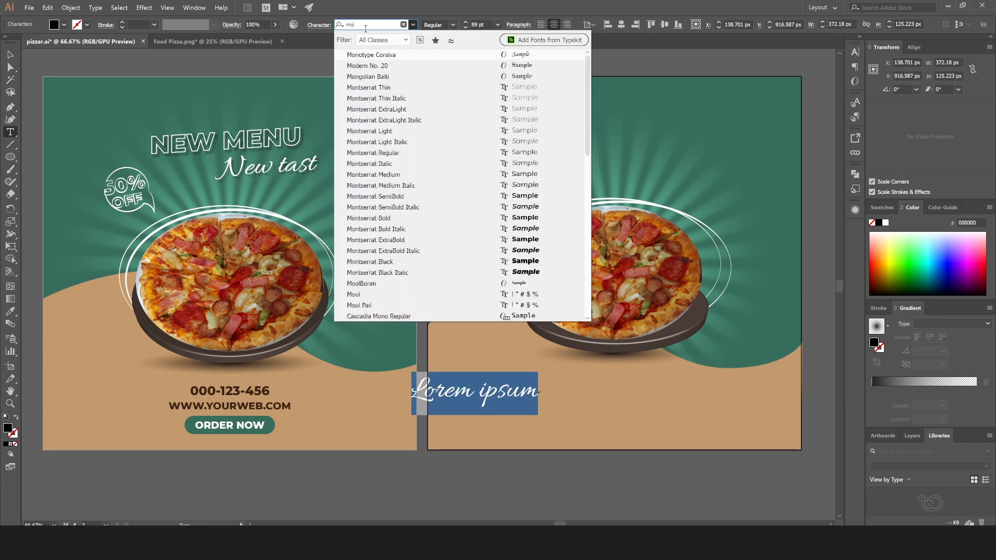
text(n)
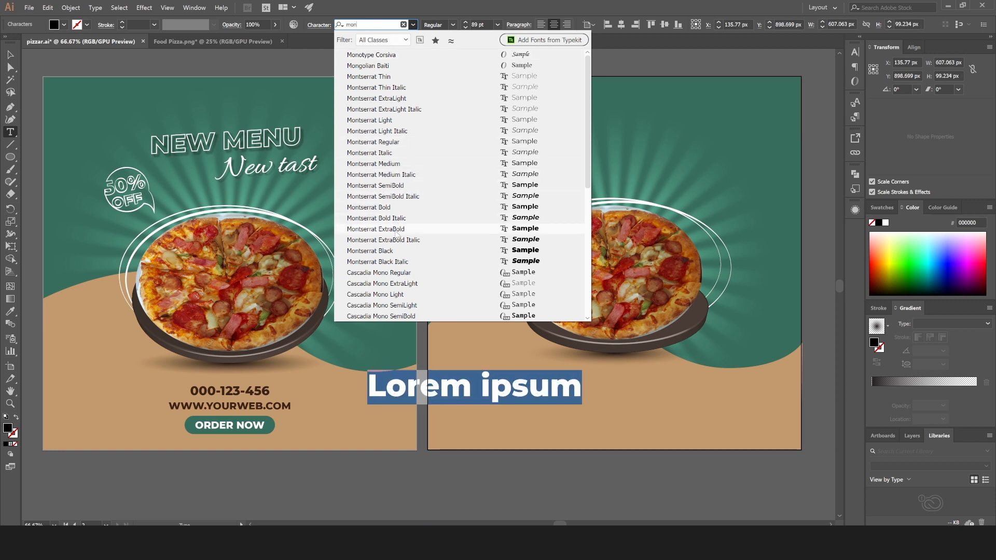
click(395, 233)
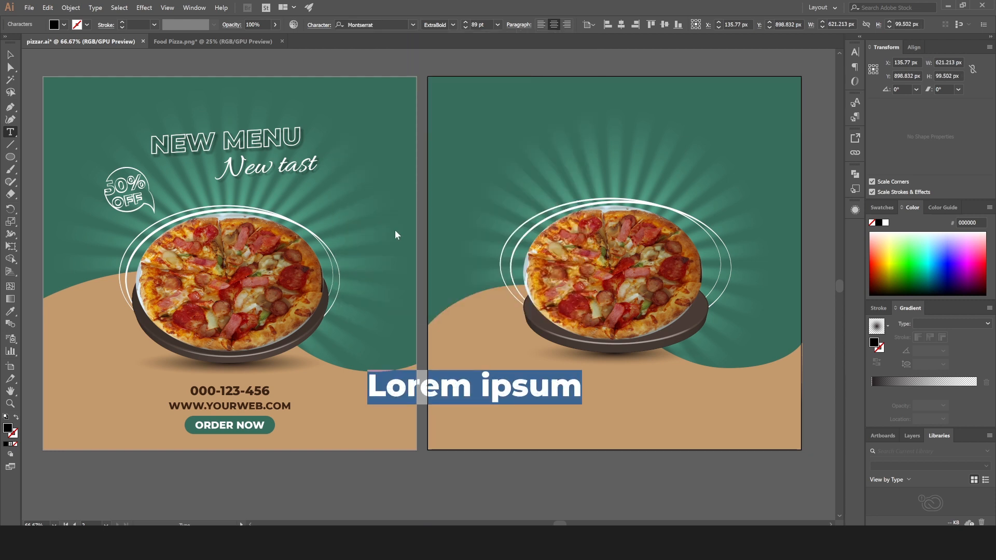
text(50% )
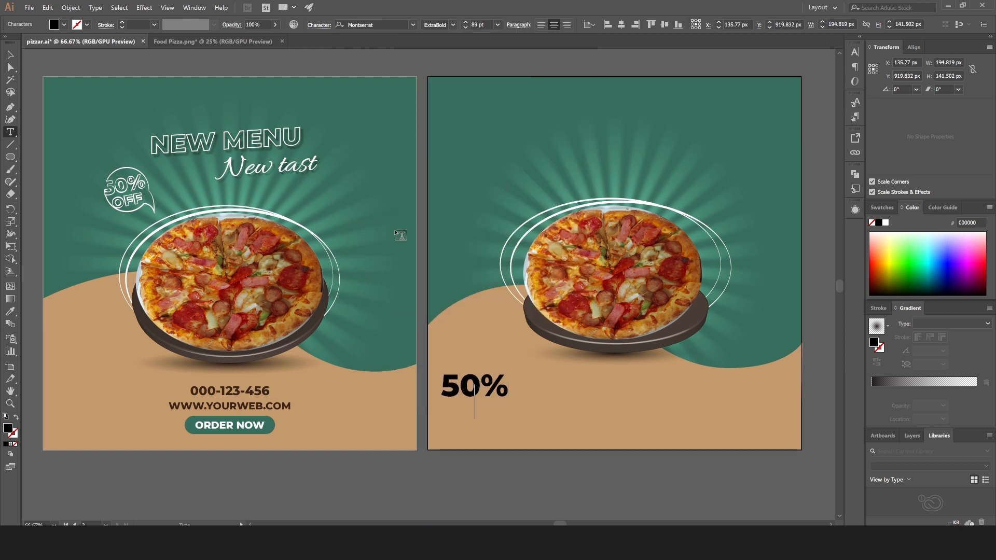
text(OFF)
Set the font size of the word OFF to 72 pt.
drag(502, 406, 423, 403)
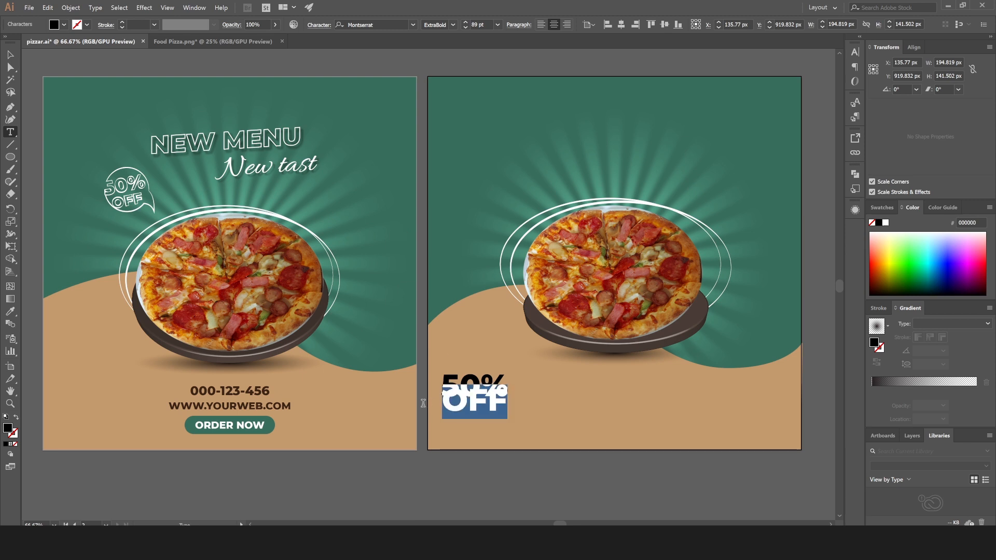
click(496, 25)
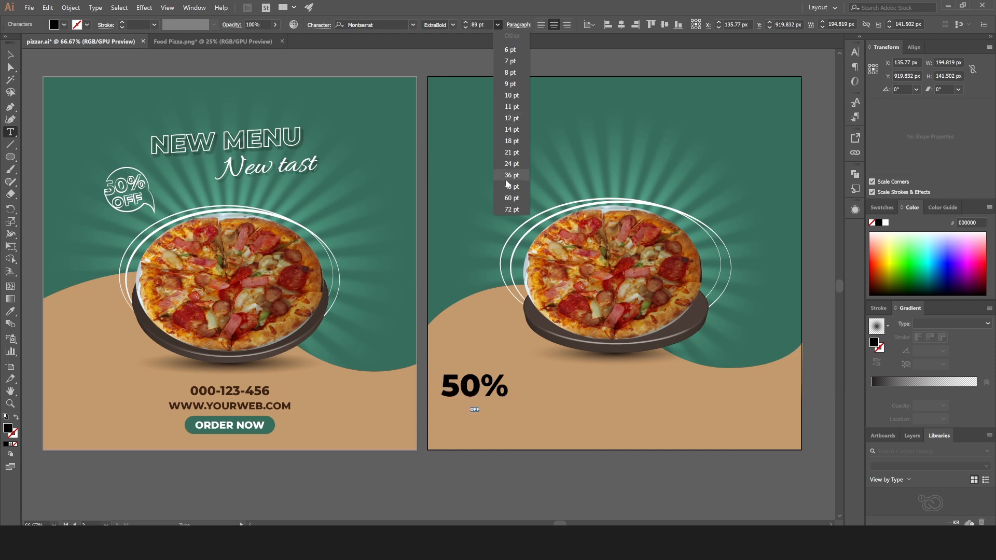
click(511, 210)
click(7, 61)
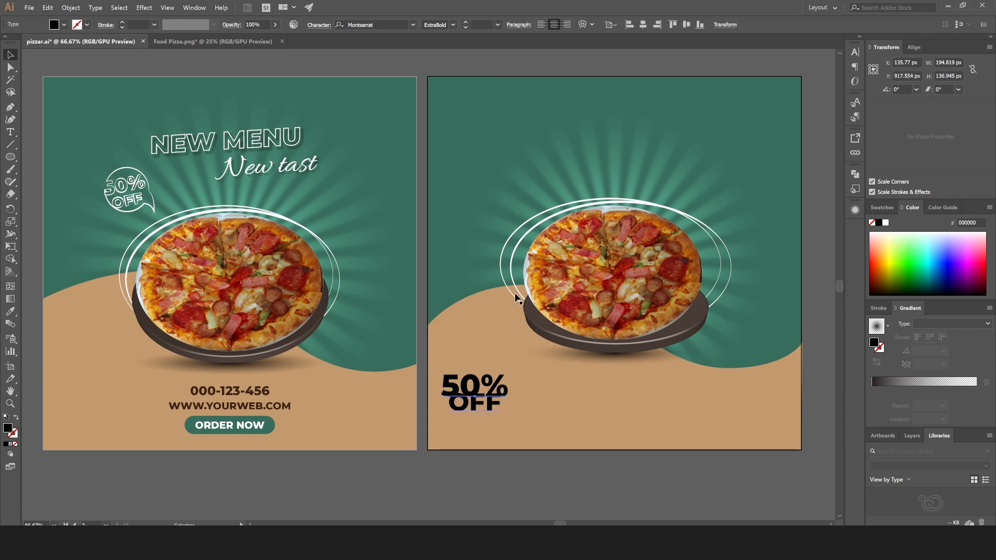
Increase the leading of the 50% OFF text to 65 pt so its two lines no longer overlap.
key(ctrl+t)
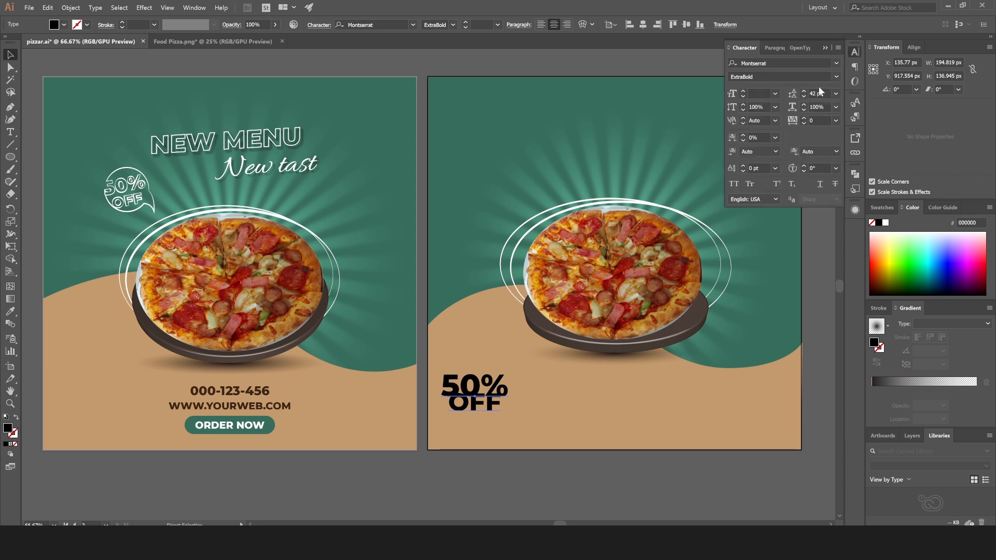
click(803, 91)
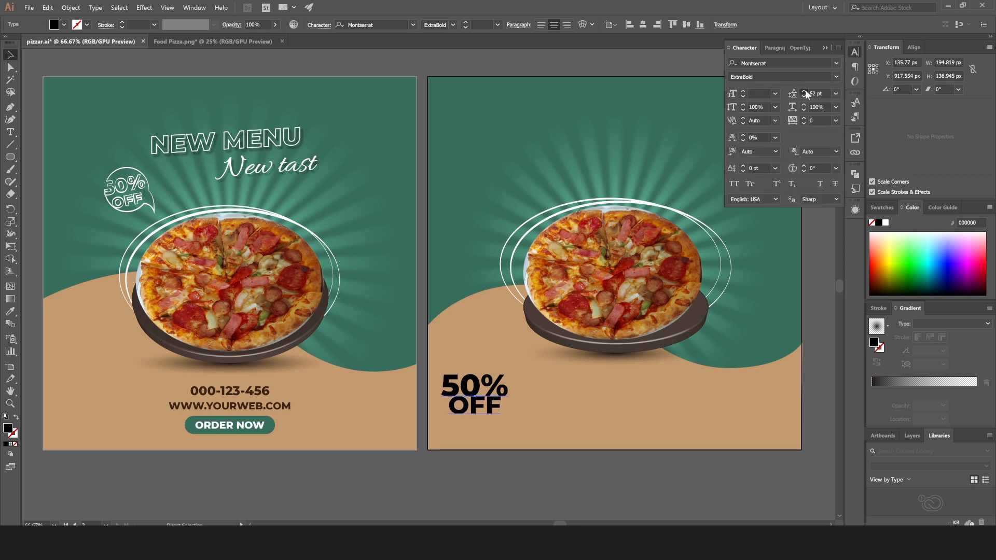
click(803, 91)
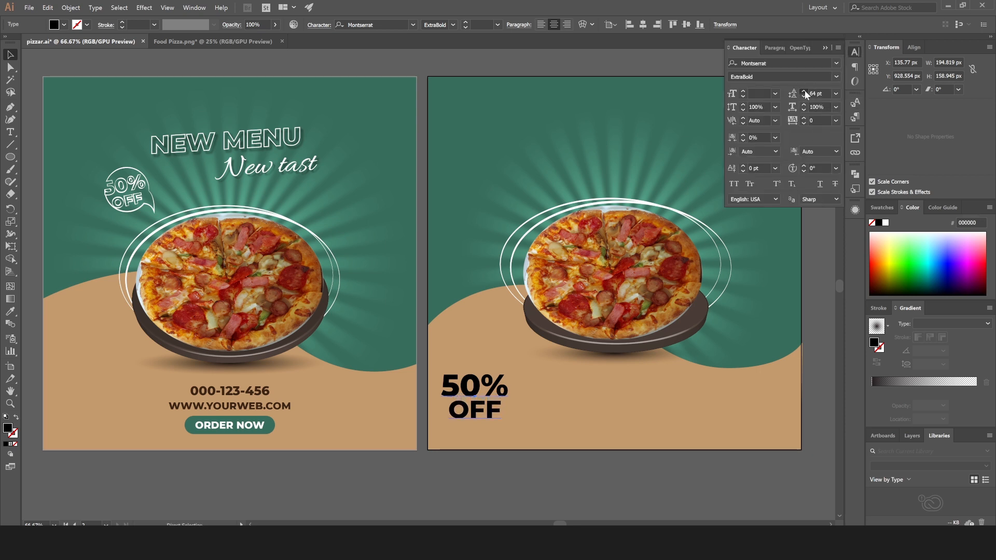
click(593, 492)
Move the 50% OFF text to the upper left above the pizza and scale it down to about 135 × 111 px.
drag(477, 377, 486, 161)
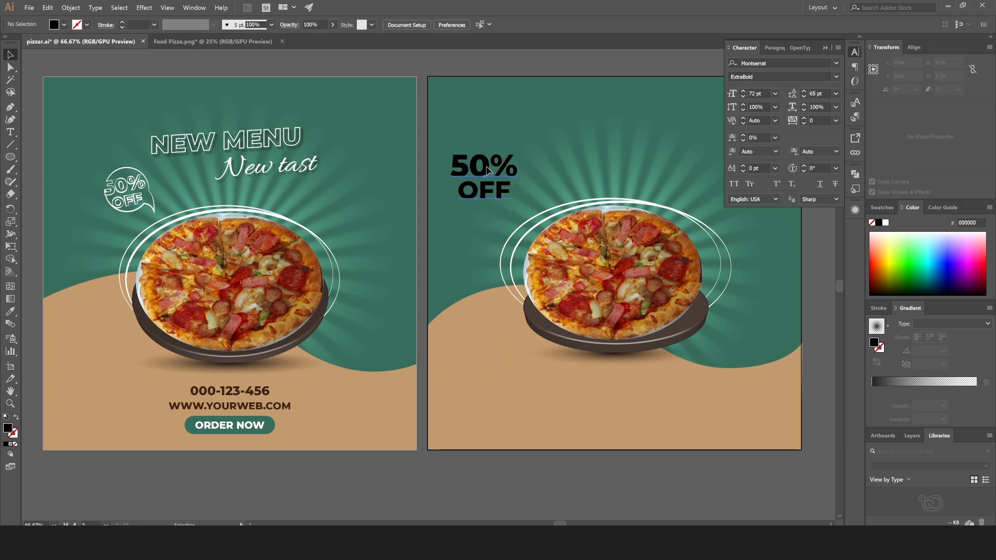
key(e)
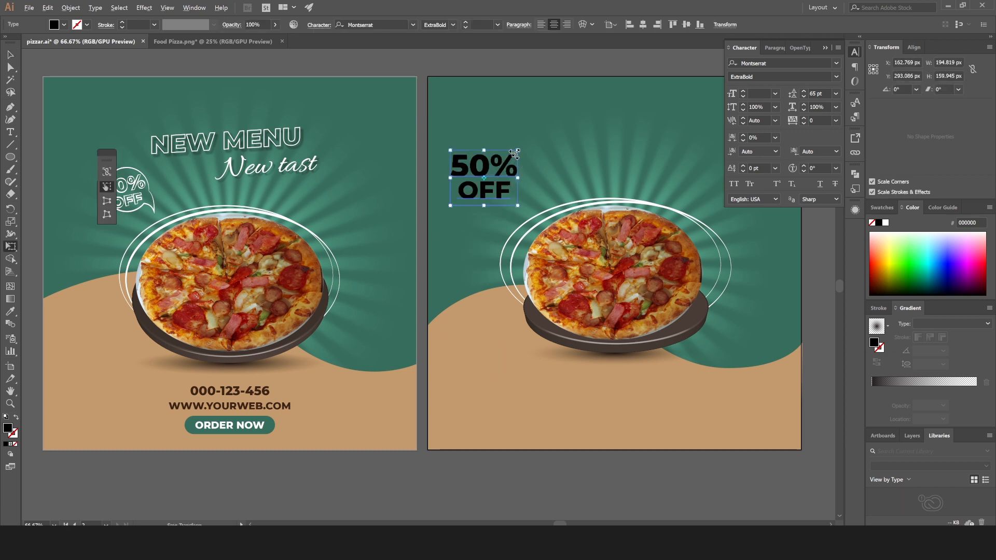
drag(514, 154, 503, 163)
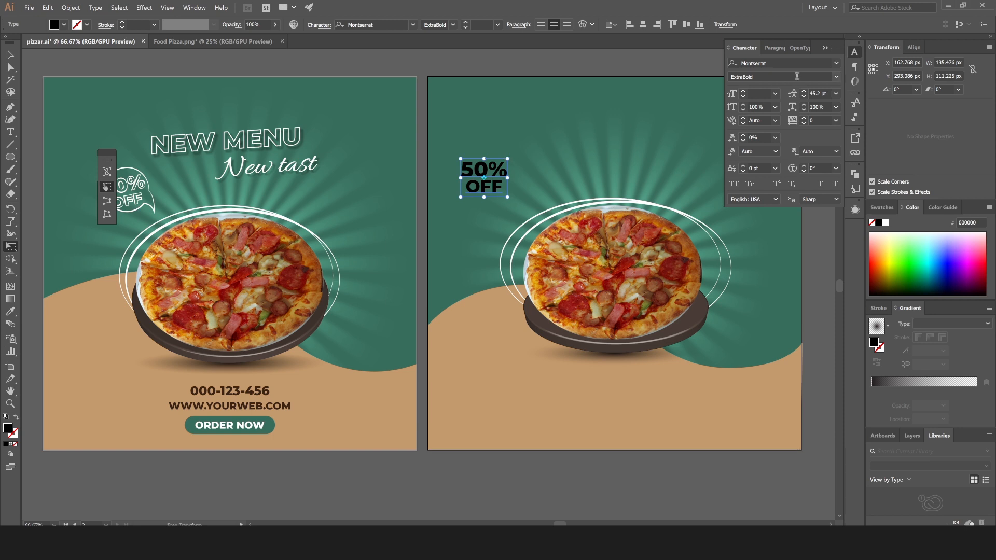
drag(829, 45, 856, 187)
click(10, 54)
click(30, 61)
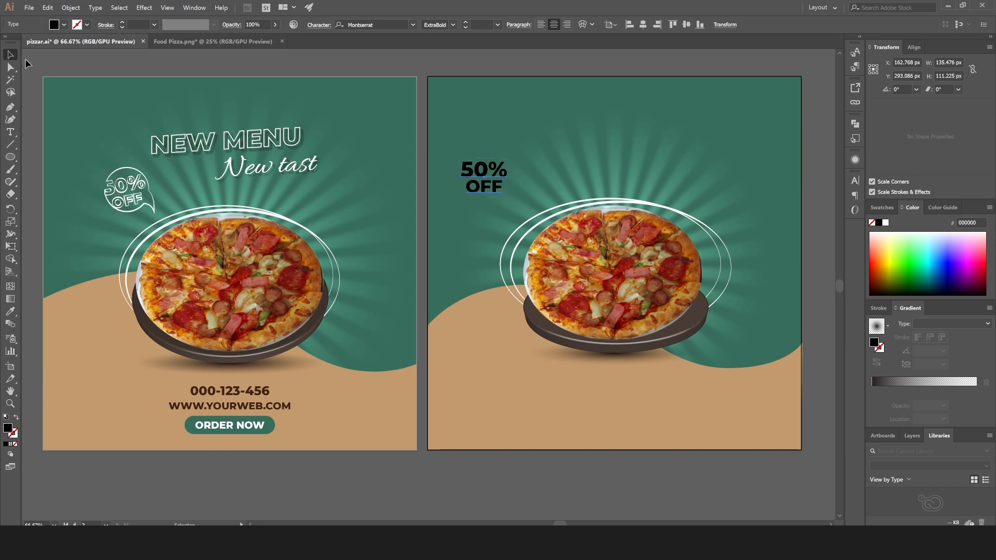
Draw a black circle about 142 px wide above the 50% OFF text, plus a curved, pointed tail at its lower right.
click(11, 161)
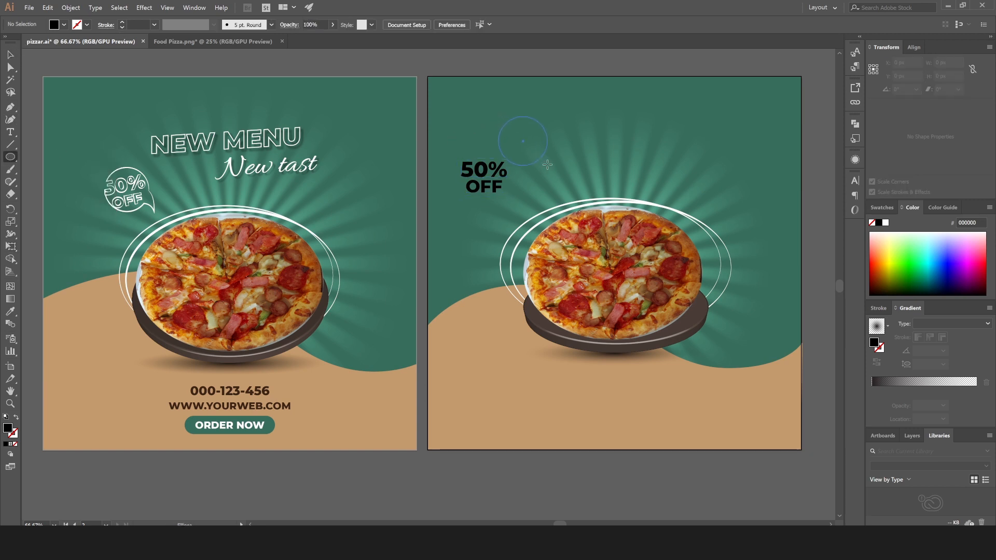
drag(547, 165, 547, 165)
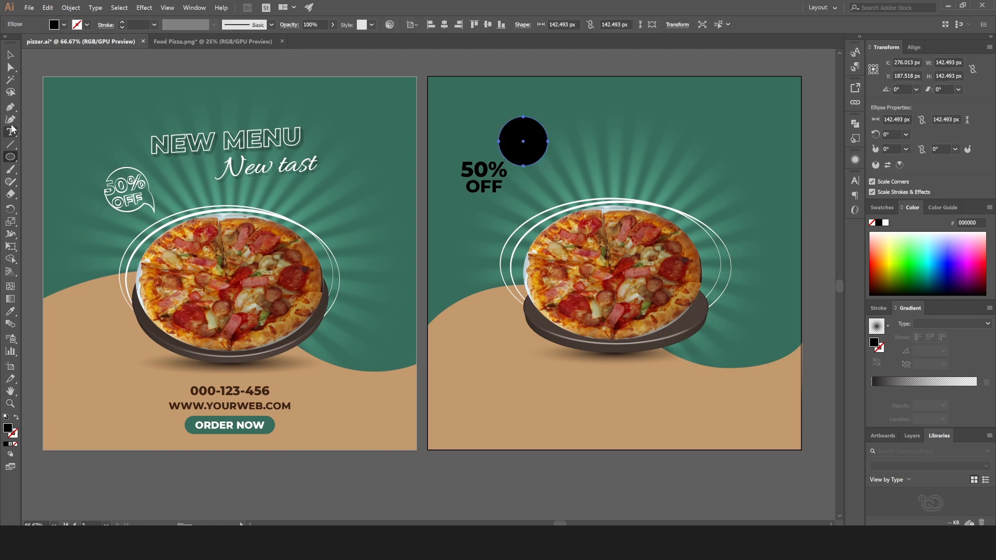
click(10, 108)
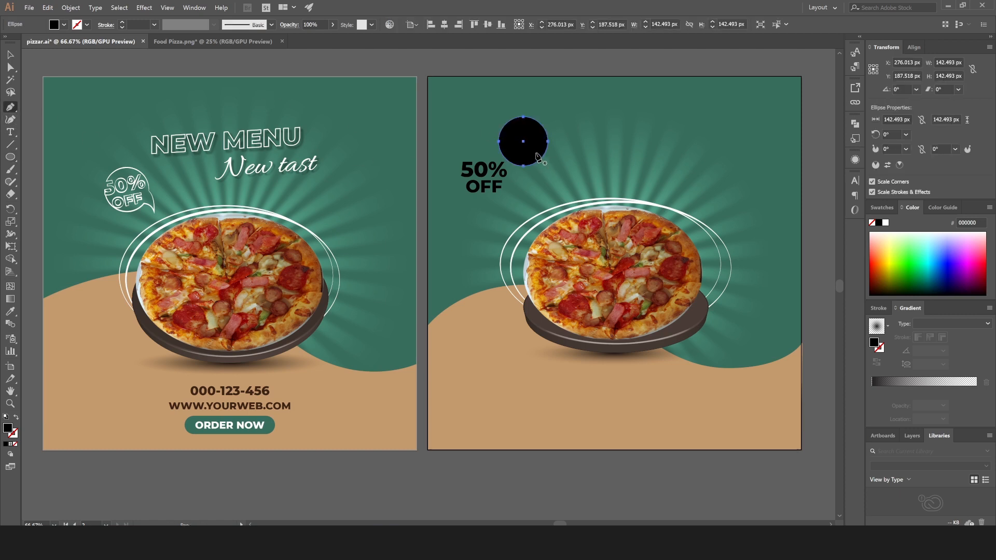
click(535, 157)
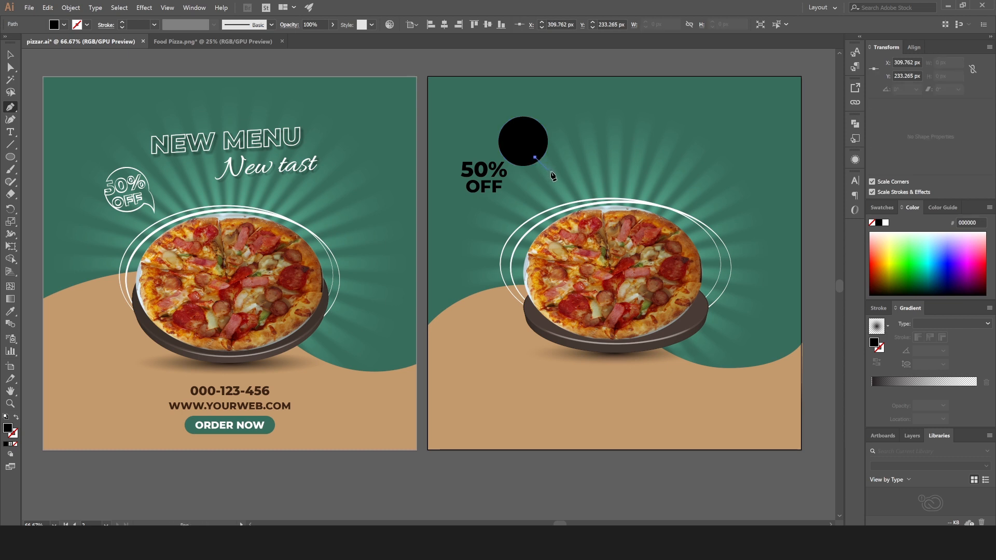
drag(552, 187, 553, 187)
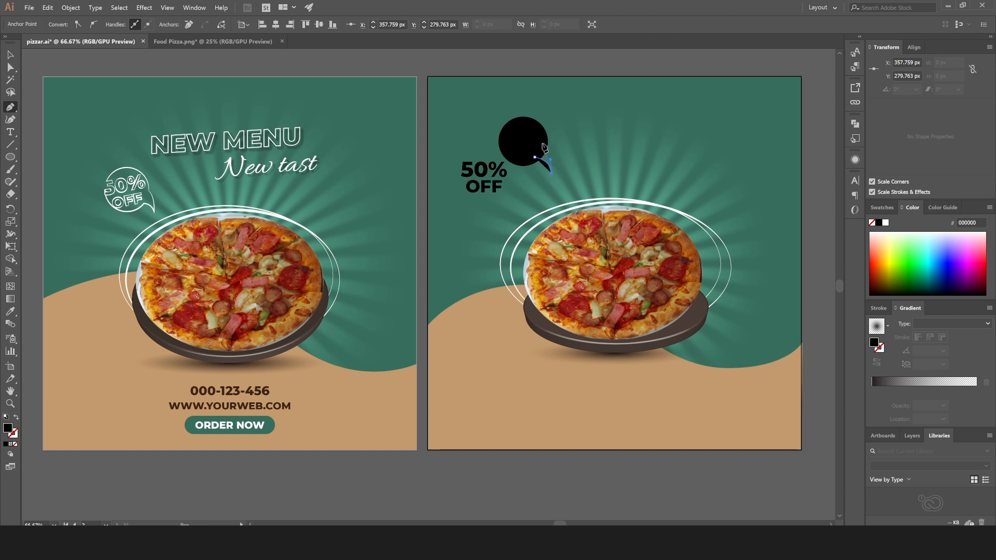
drag(542, 143, 522, 137)
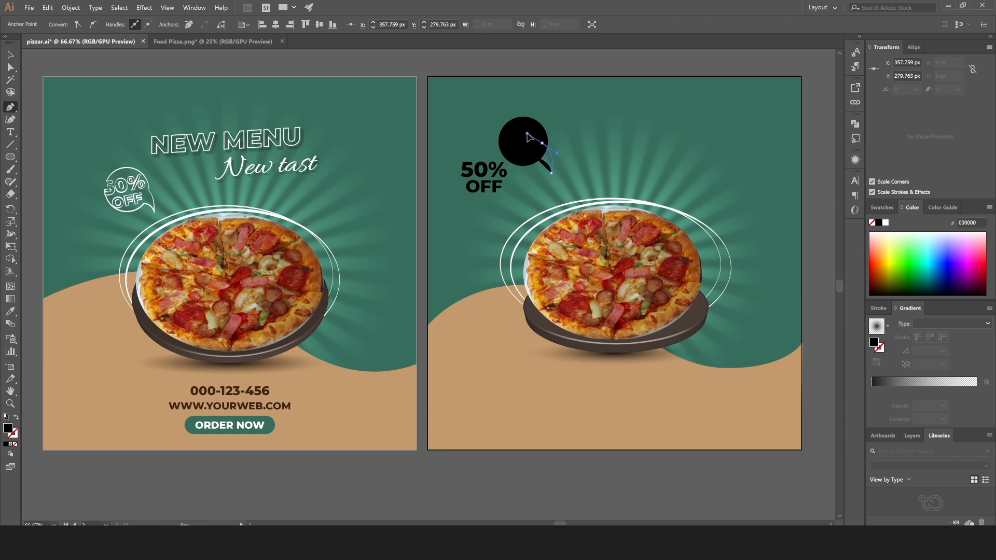
click(543, 144)
click(534, 158)
Unite the circle and its tail into one speech bubble and move it onto the 50% OFF text.
click(11, 55)
click(503, 146)
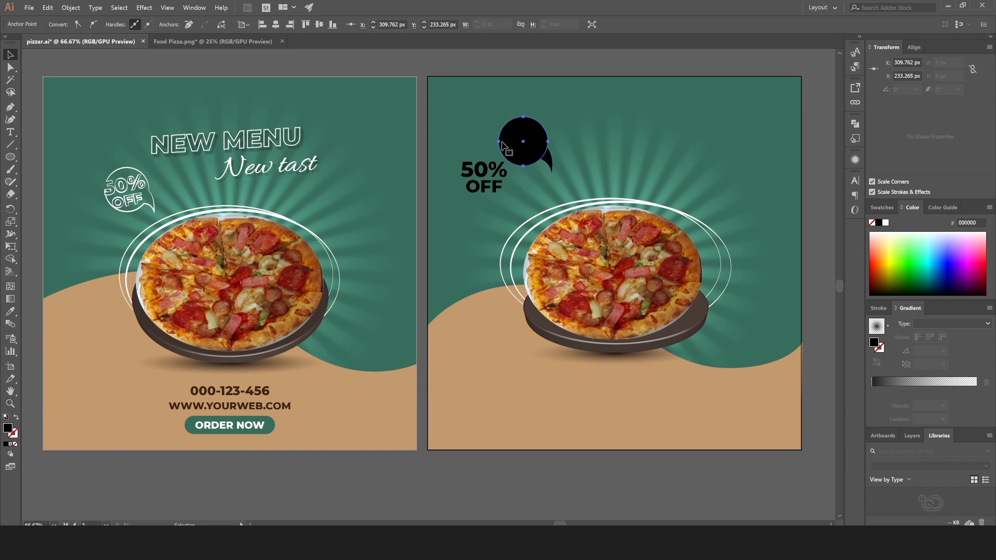
shift+click(546, 160)
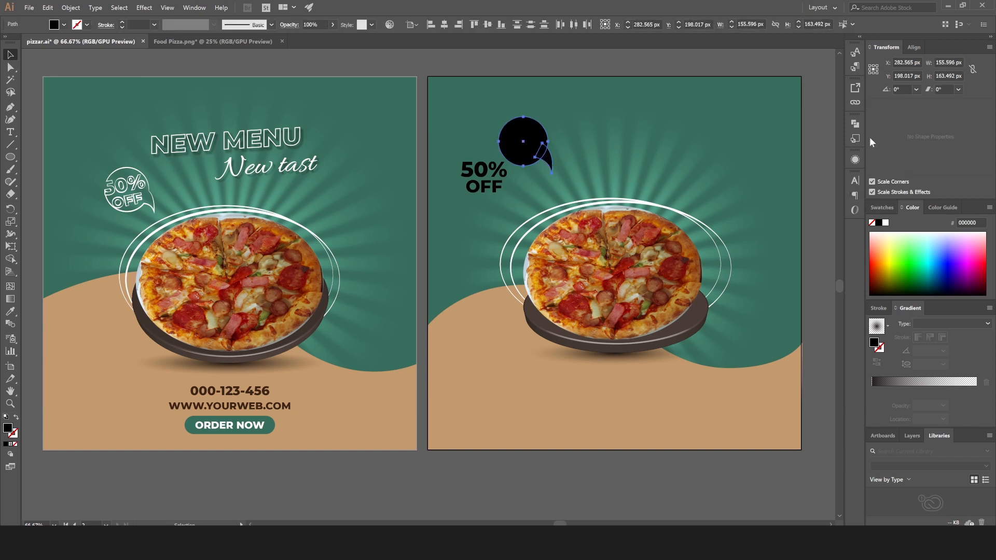
click(856, 124)
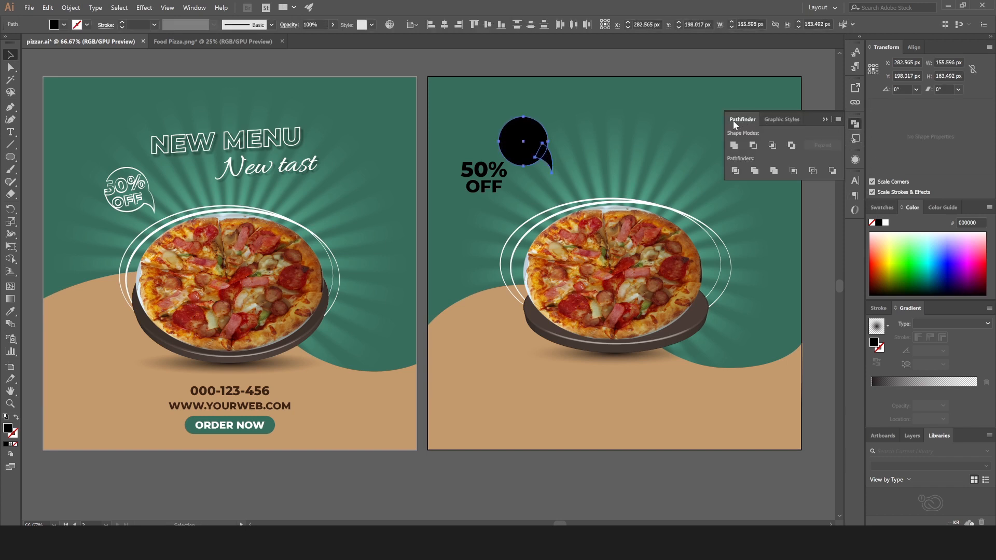
click(734, 146)
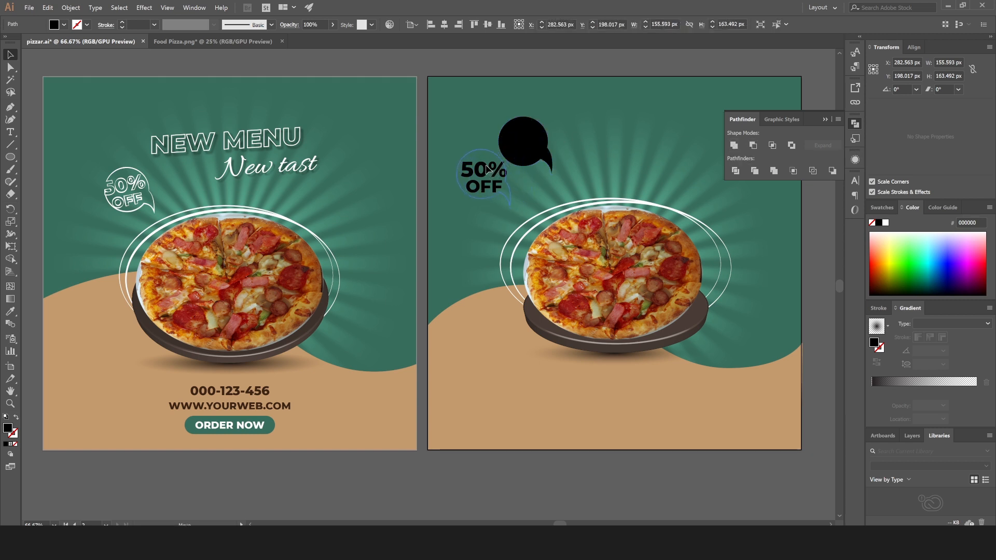
drag(504, 167, 503, 168)
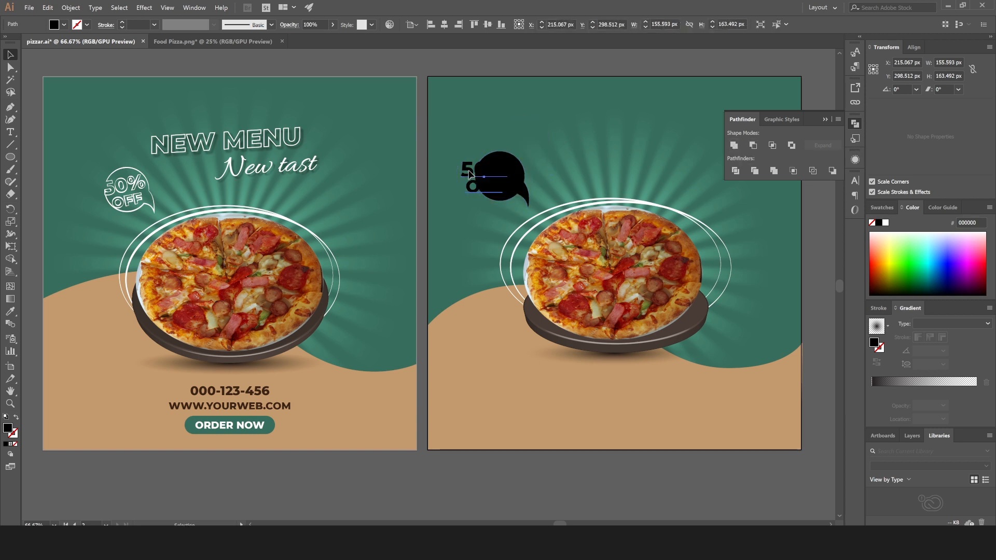
Bring the 50% OFF text in front of the speech bubble and fill it with white.
click(469, 173)
right_click(468, 170)
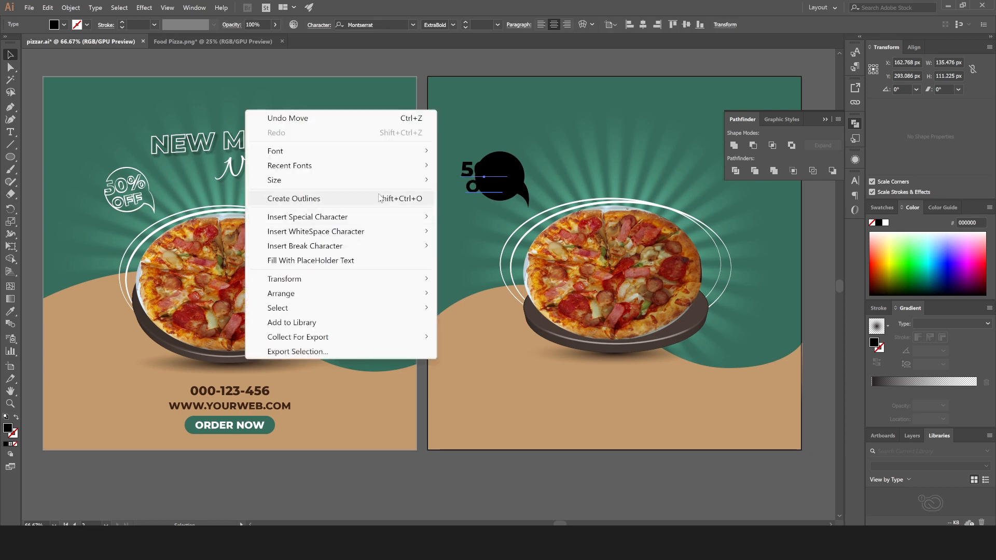
mouse_move(390, 289)
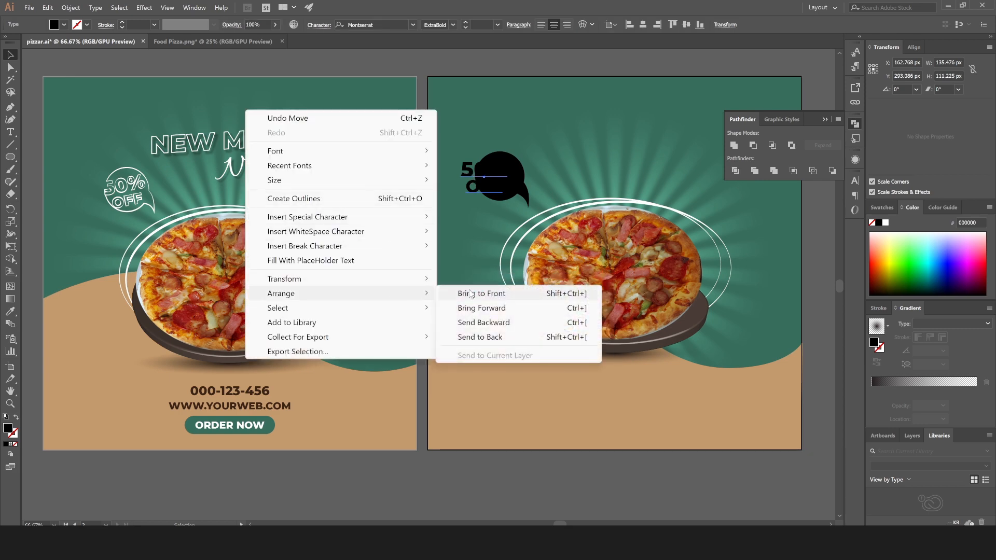
click(469, 291)
click(55, 24)
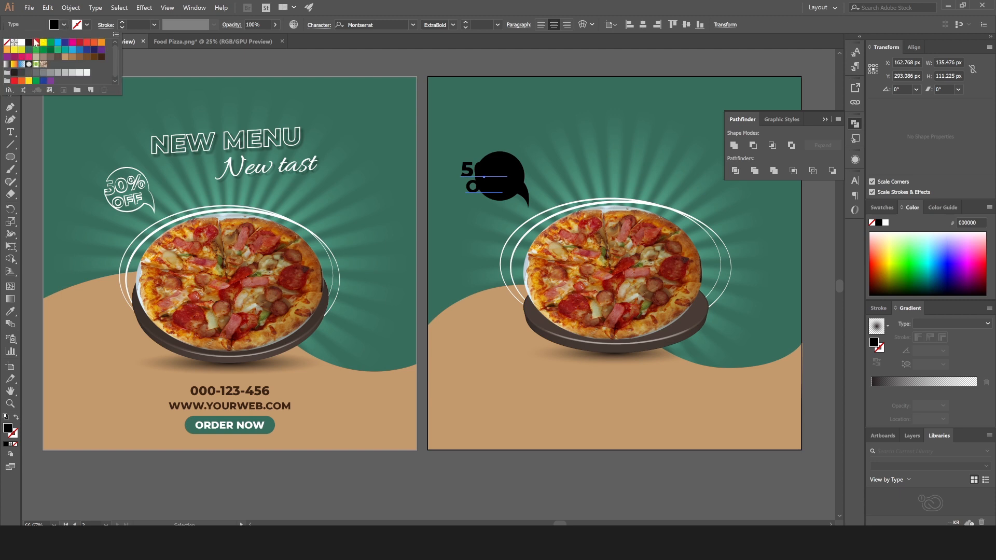
click(25, 45)
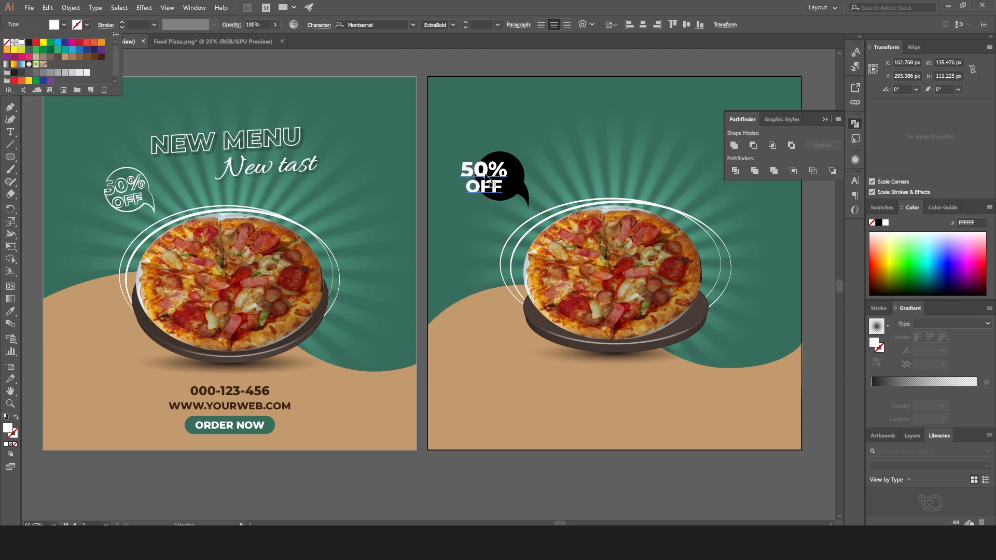
Enlarge the speech bubble to about 182 × 192 px and position it so it surrounds the 50% OFF text.
click(521, 185)
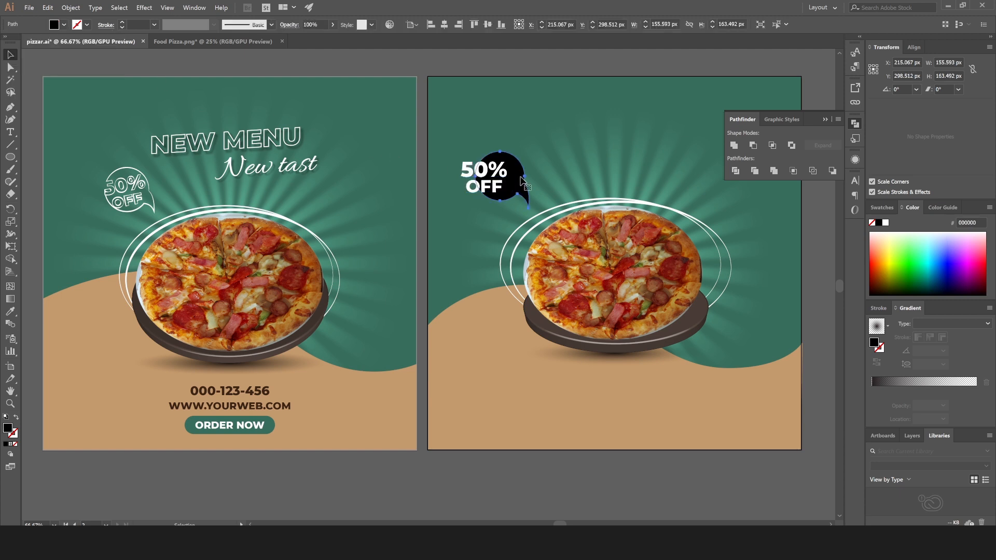
key(e)
drag(475, 151, 493, 172)
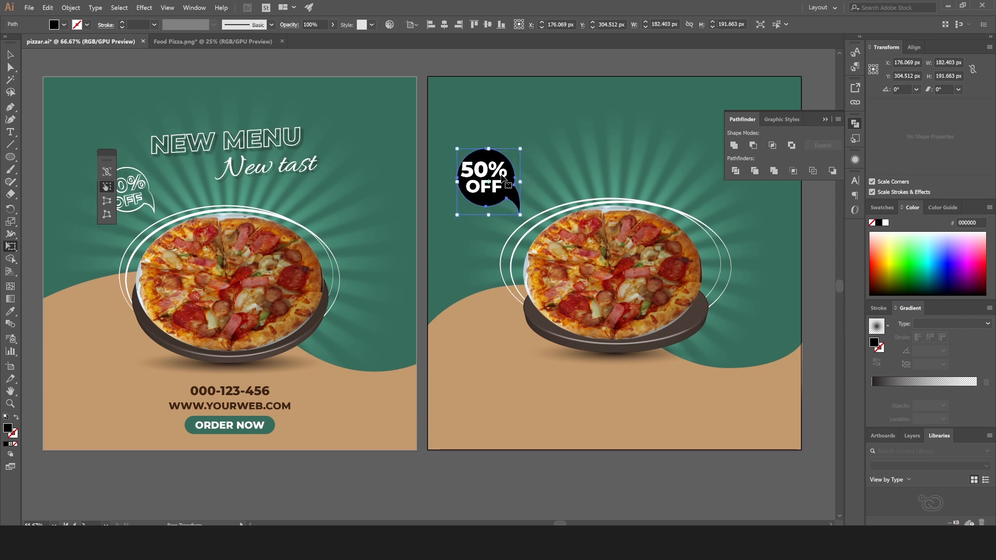
Rotate the 50% OFF text about 7° counterclockwise inside the speech bubble.
click(10, 54)
click(488, 178)
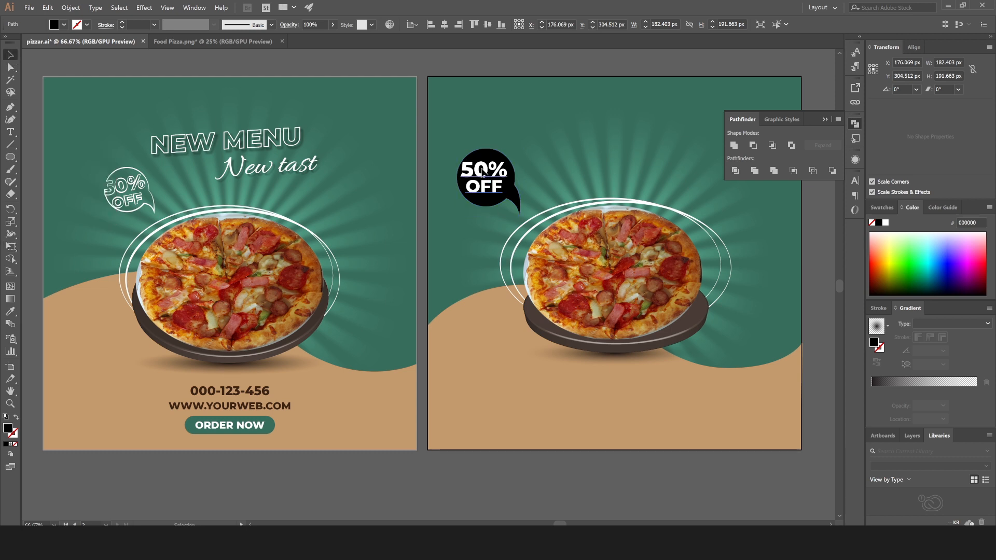
key(e)
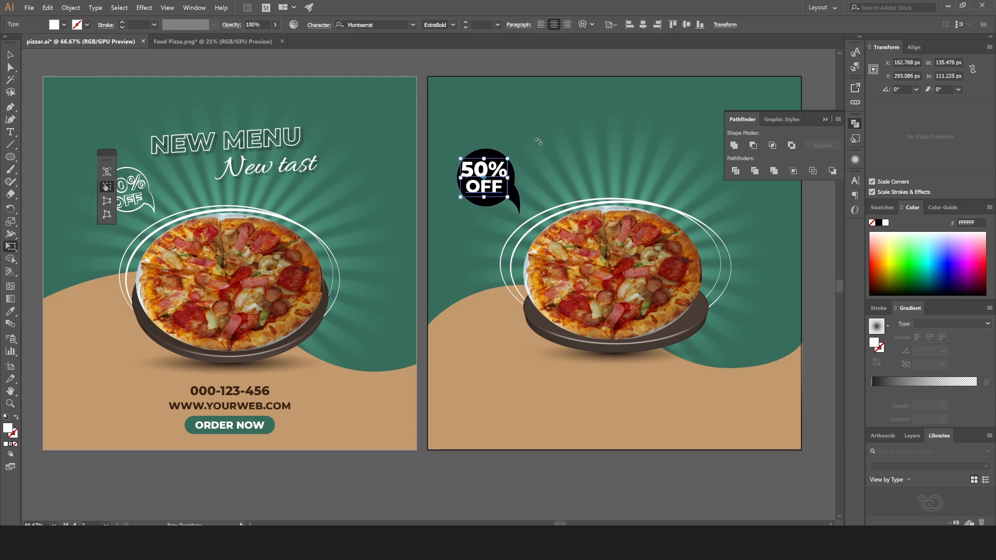
drag(520, 149, 514, 147)
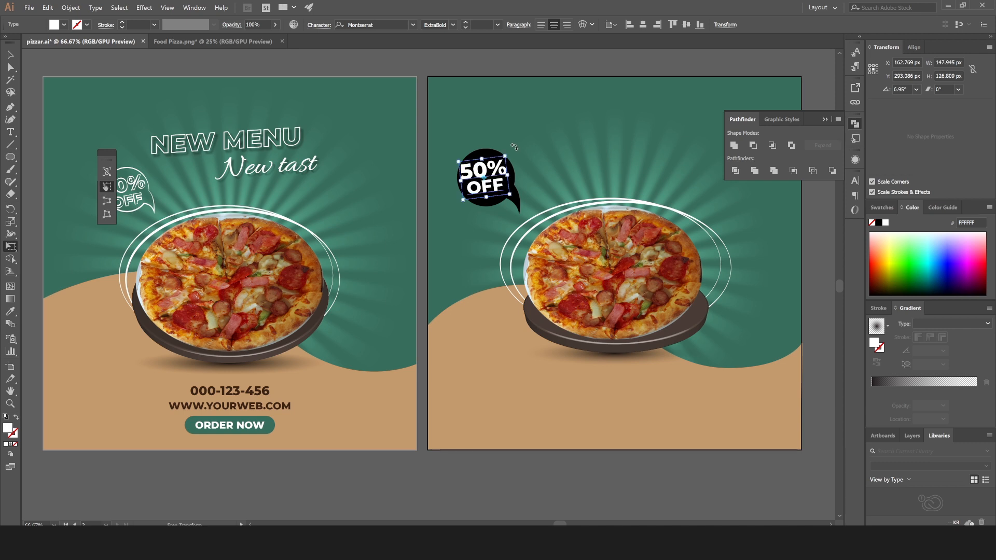
Enlarge the tilted 50% OFF text to about 166 × 142 px and shift it so its left edge overlaps the bubble's outline.
click(11, 54)
click(362, 218)
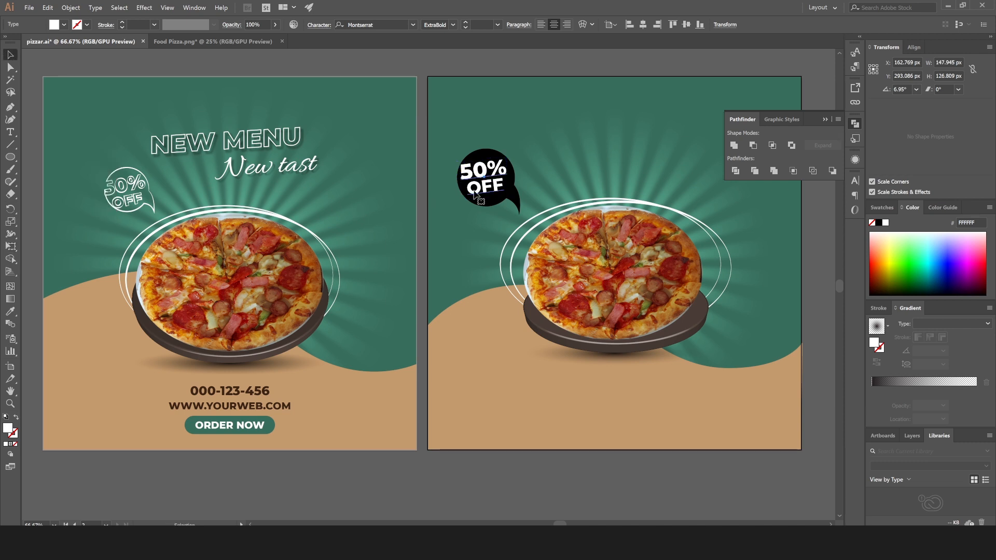
drag(473, 194, 512, 200)
key(e)
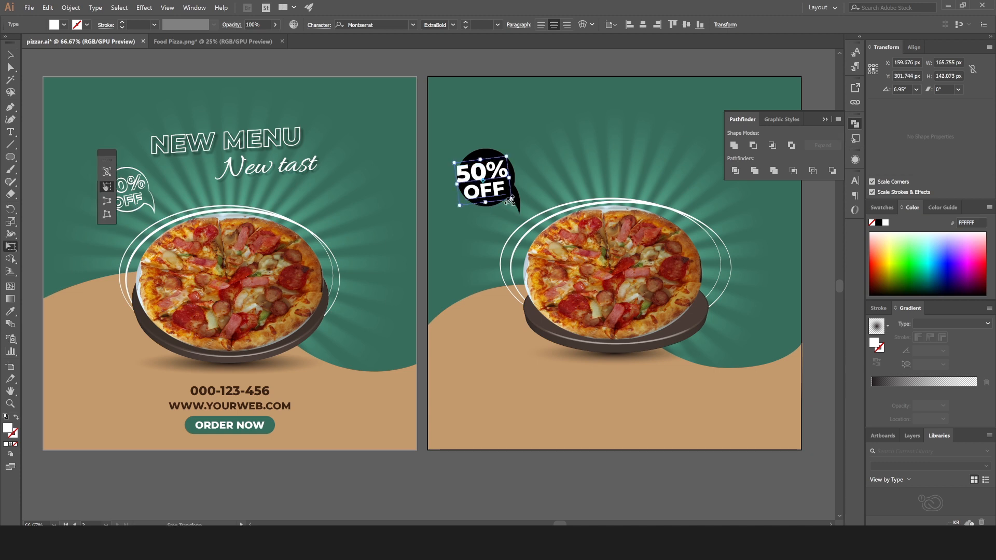
click(10, 54)
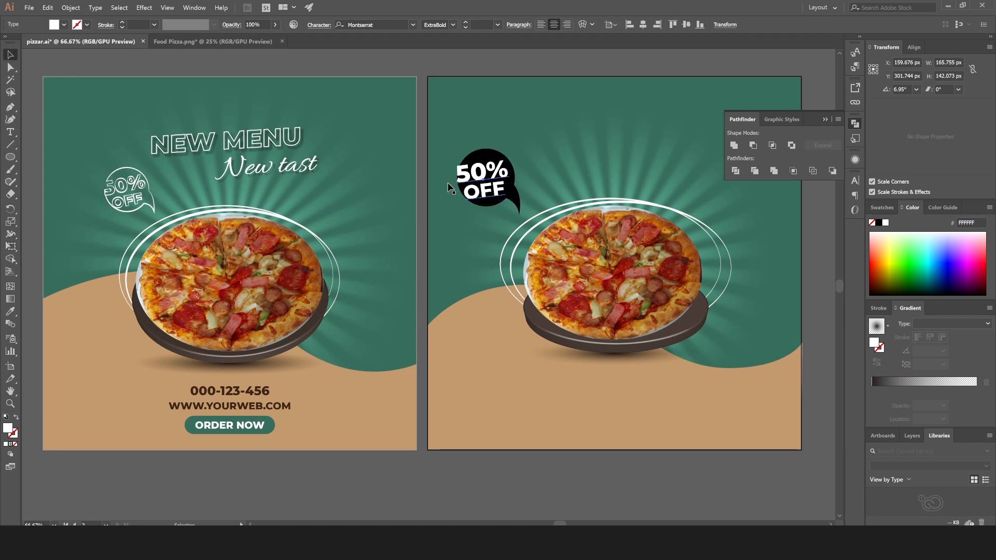
Convert the 50% OFF text to outlines and subtract it from the speech bubble with Minus Front.
right_click(462, 183)
click(390, 203)
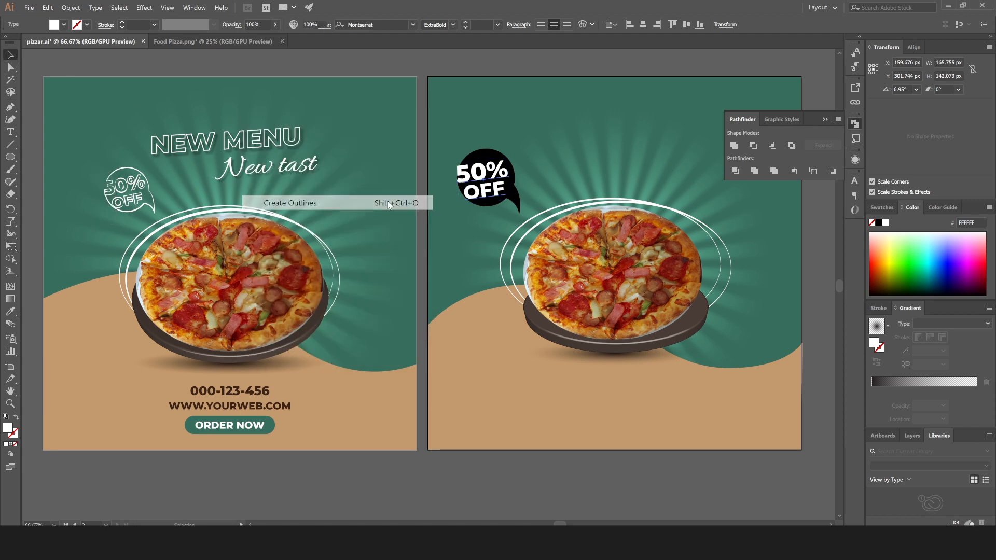
shift+click(488, 158)
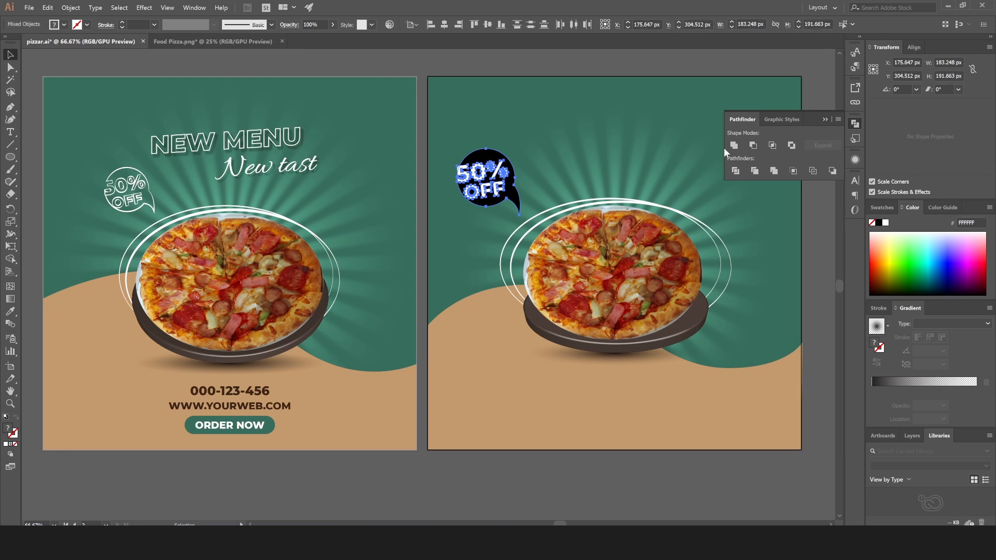
click(752, 145)
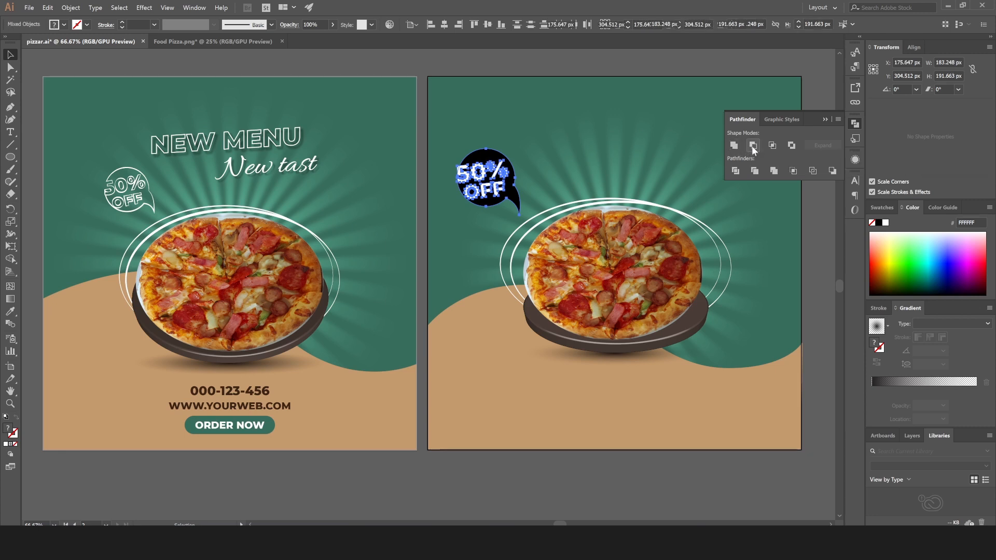
click(568, 68)
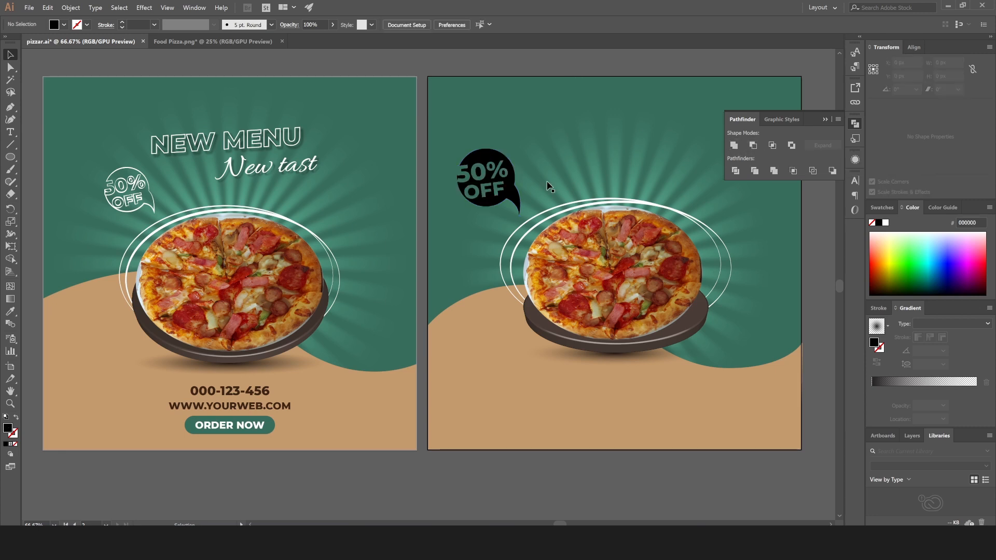
Move the cut-out badge slightly right and scale it down to about 140 × 147 px beside the pizza's upper left.
click(506, 184)
drag(506, 184, 516, 186)
key(e)
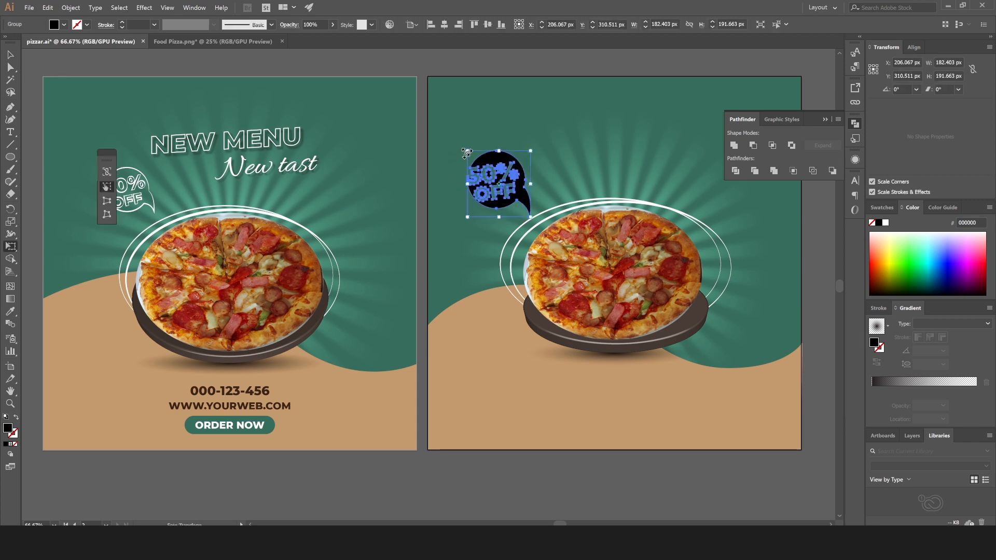
drag(466, 152, 482, 166)
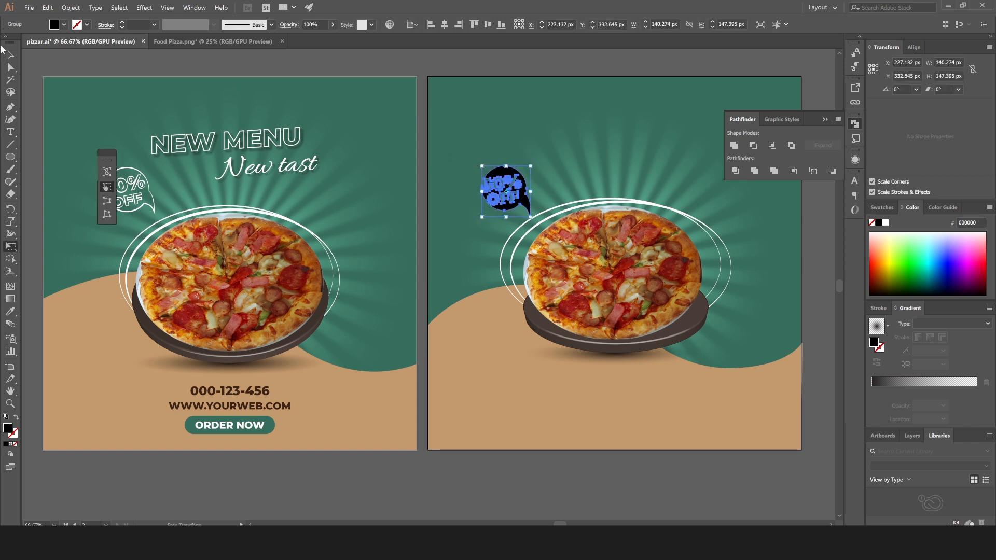
Give the badge no fill and a white 3 pt stroke with the variable width profile that is pinched in the middle.
click(10, 55)
click(64, 25)
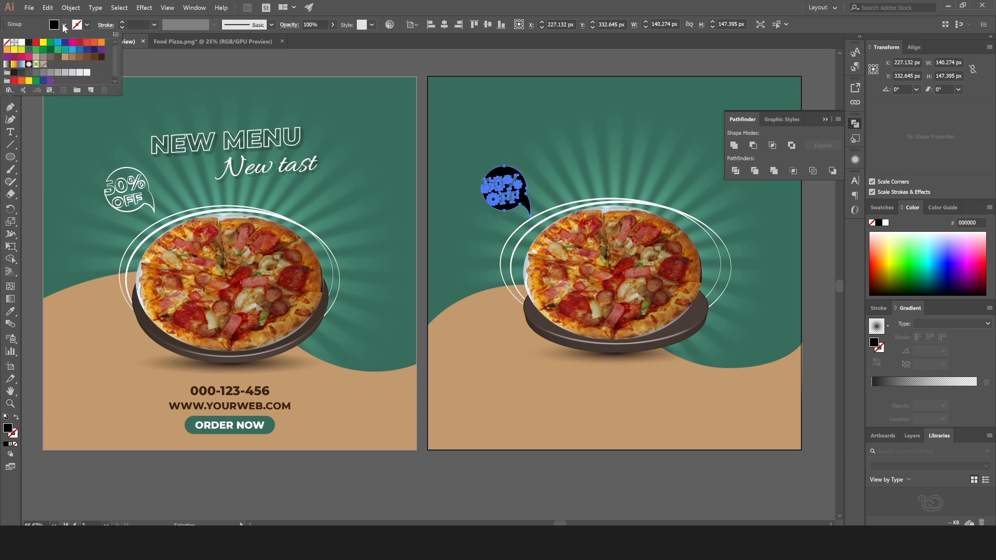
click(6, 43)
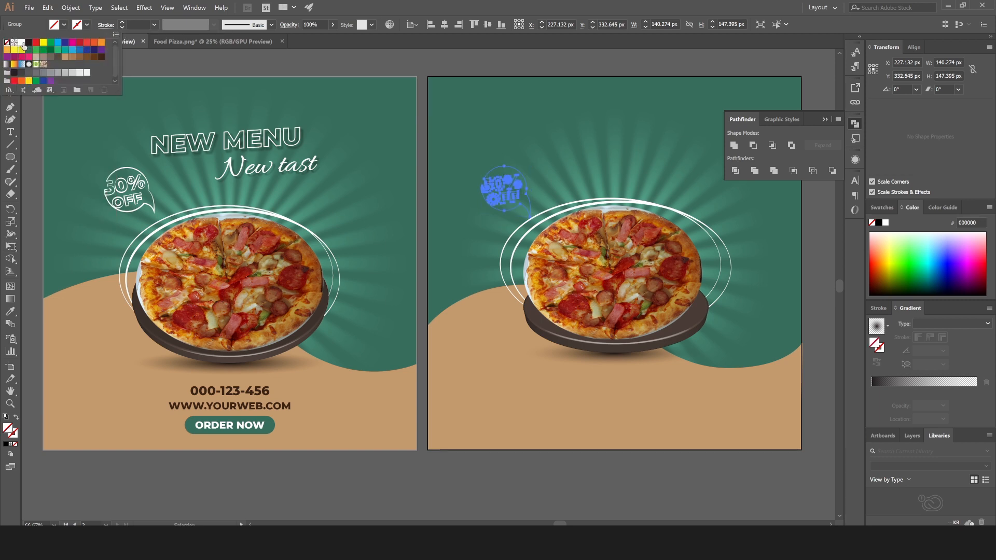
click(22, 43)
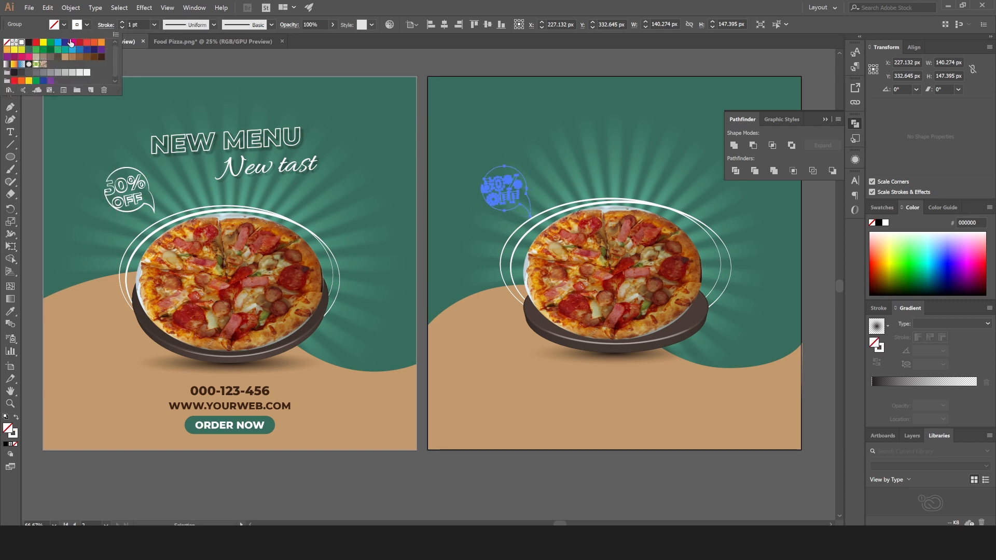
click(122, 23)
click(122, 22)
click(185, 26)
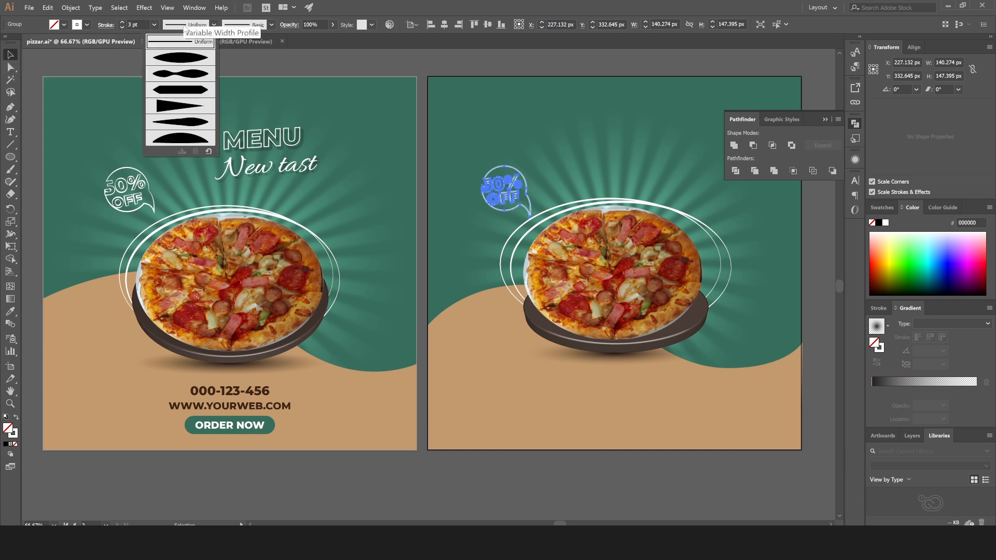
click(186, 72)
click(248, 68)
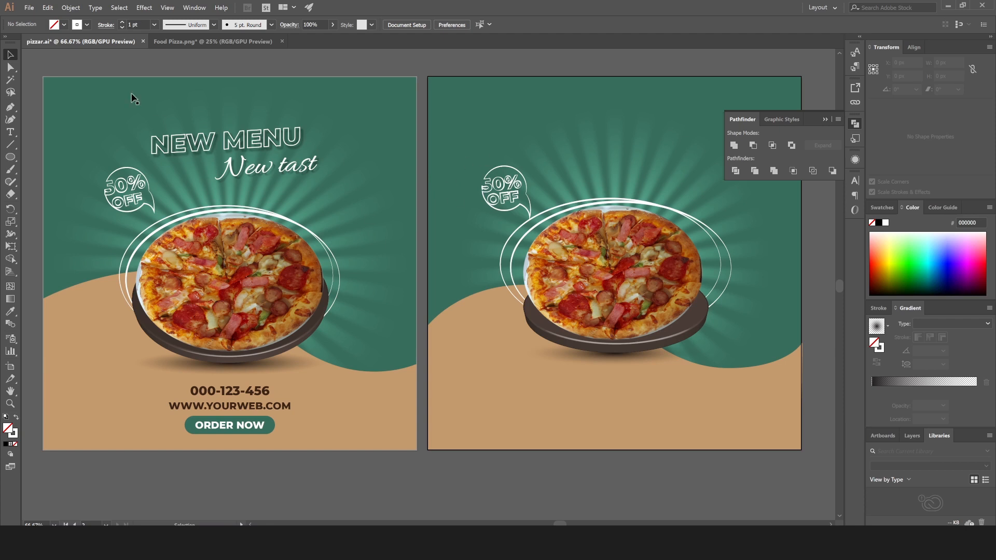
Collapse the Pathfinder options and add the text NEW MENU at the upper edge of the new artboard.
click(824, 120)
click(11, 133)
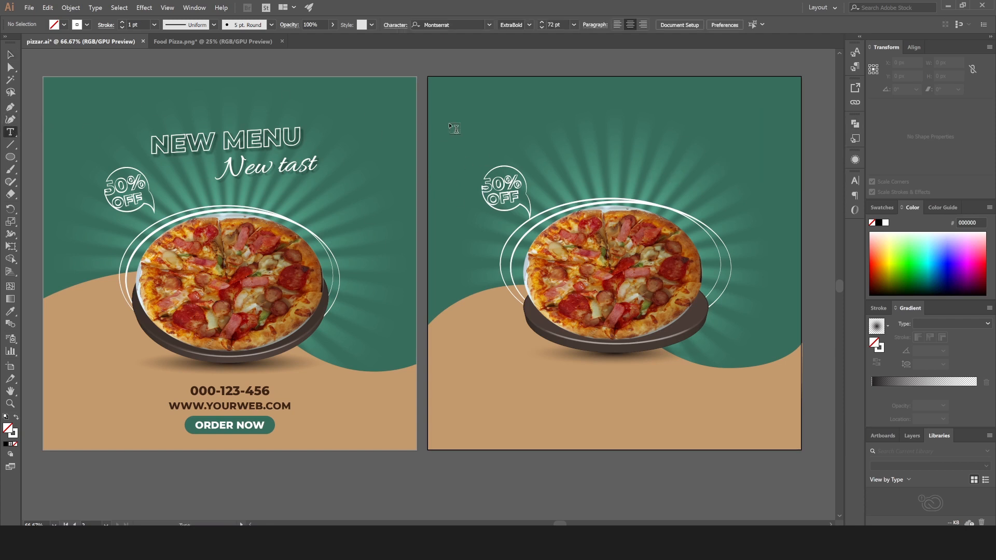
click(524, 88)
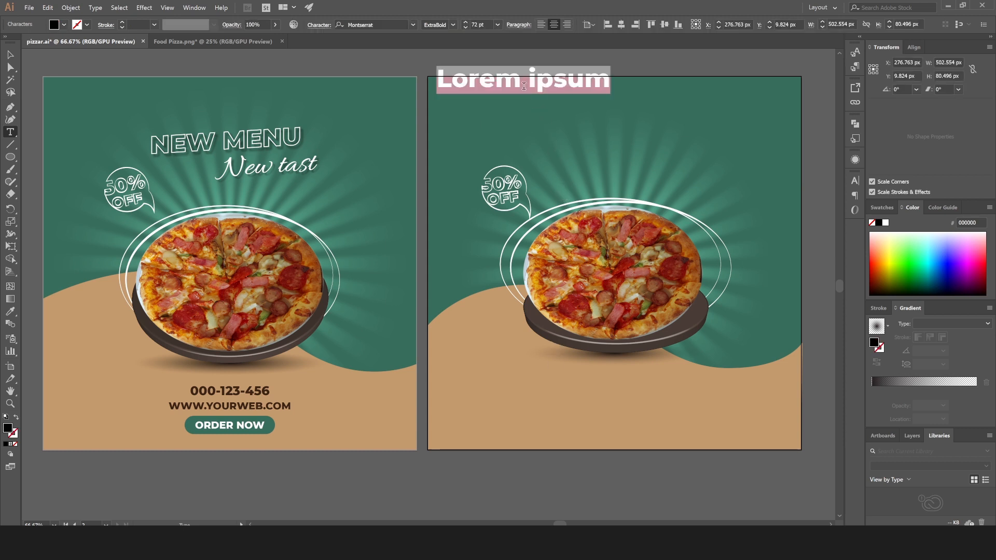
text(NE)
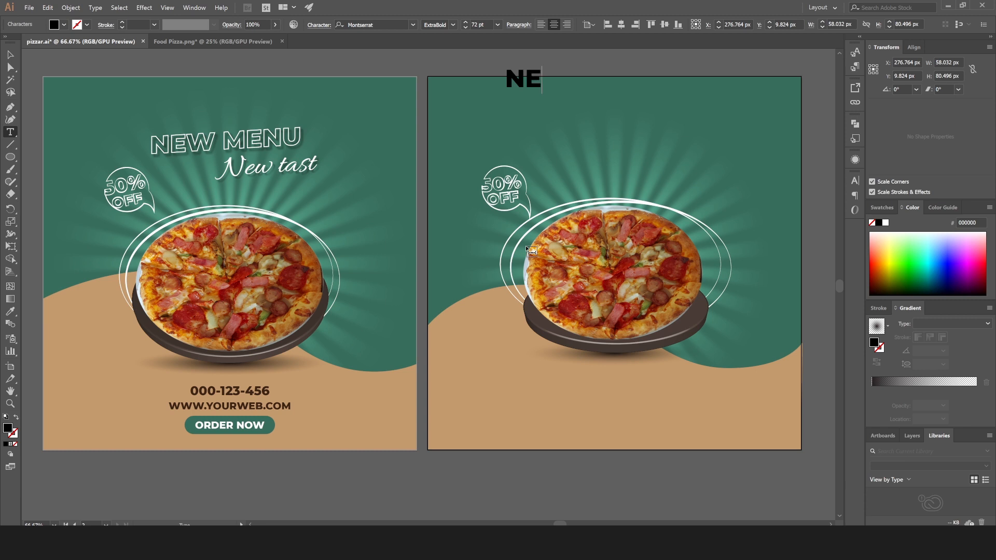
text(W MENU)
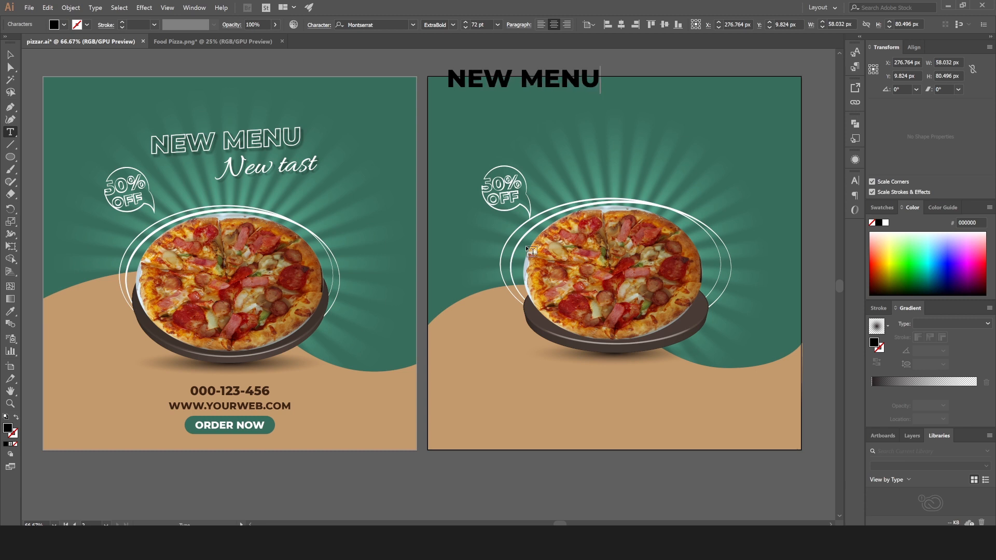
Remove the fill from the NEW MENU text and give it a white 3 pt stroke.
click(9, 54)
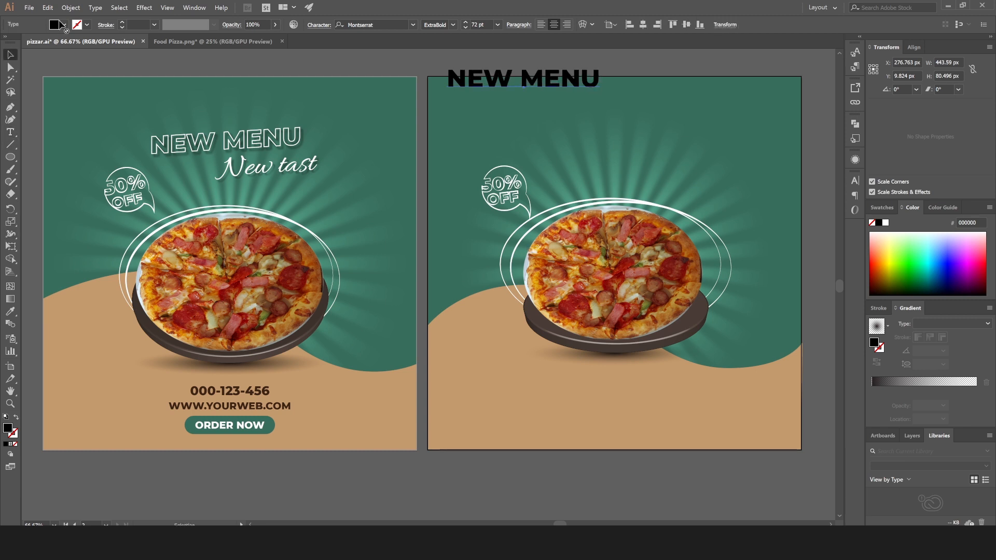
click(64, 24)
click(7, 42)
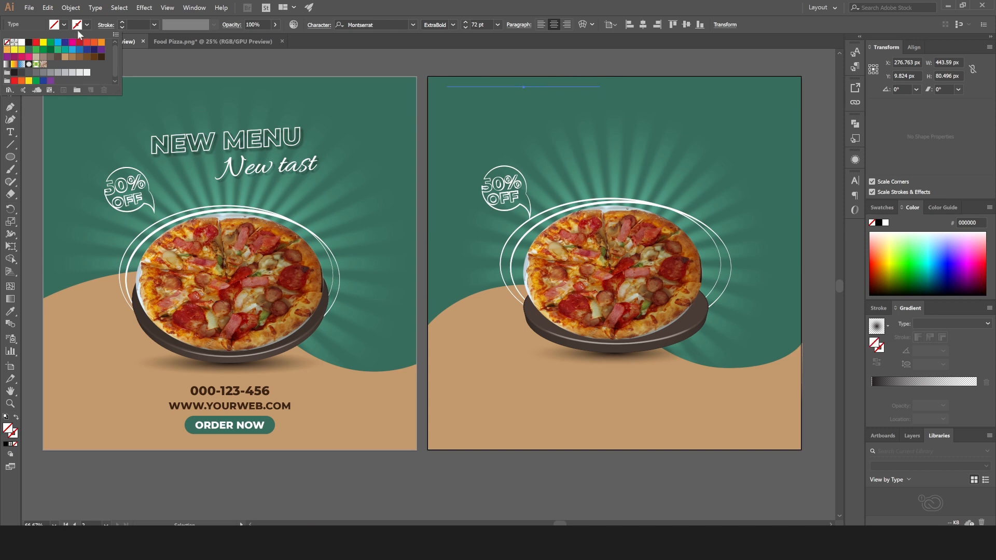
click(21, 44)
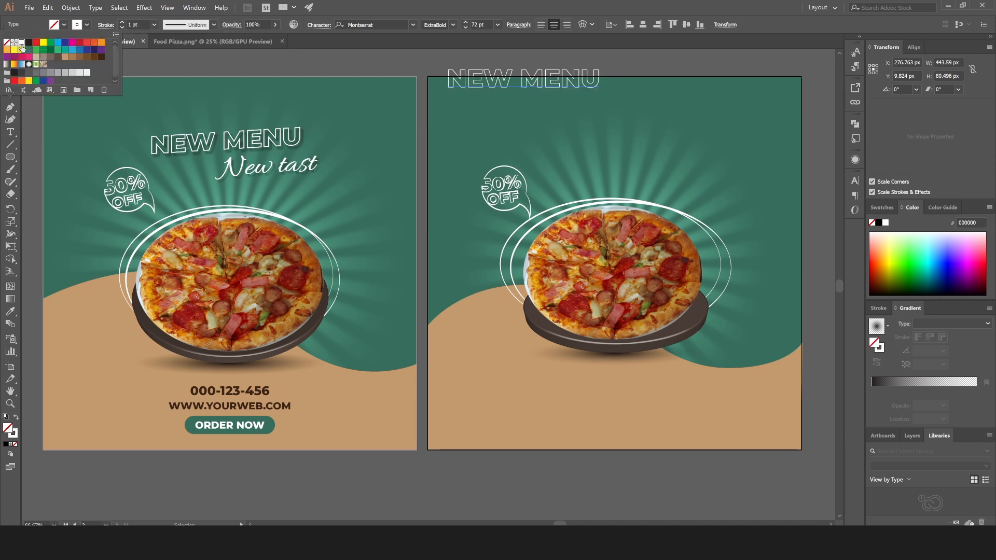
click(122, 22)
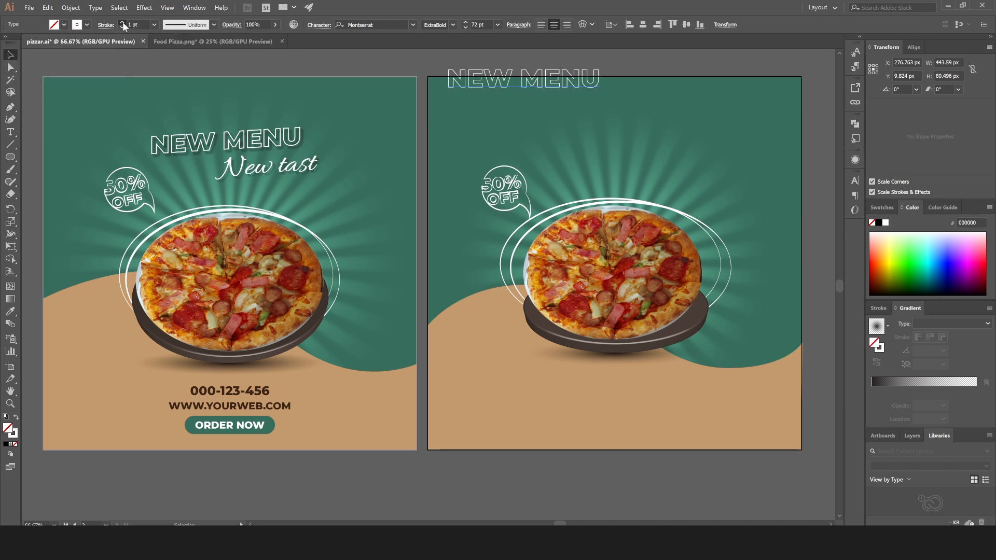
click(122, 22)
click(122, 22)
Place NEW MENU above the pizza, slanted upward to the right at about 444 × 112 px, with its stroke reduced to 2 pt.
drag(547, 88, 613, 138)
key(e)
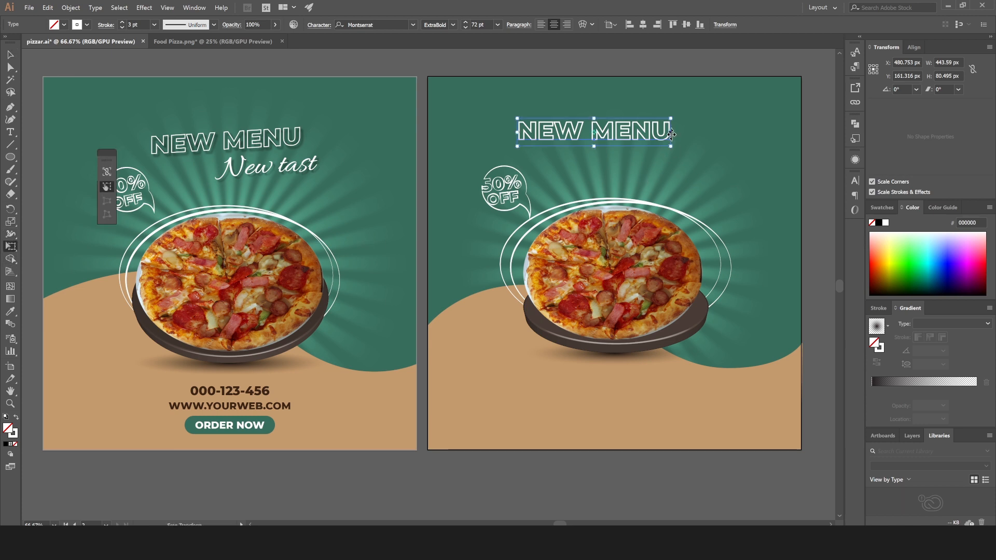
drag(671, 134, 671, 121)
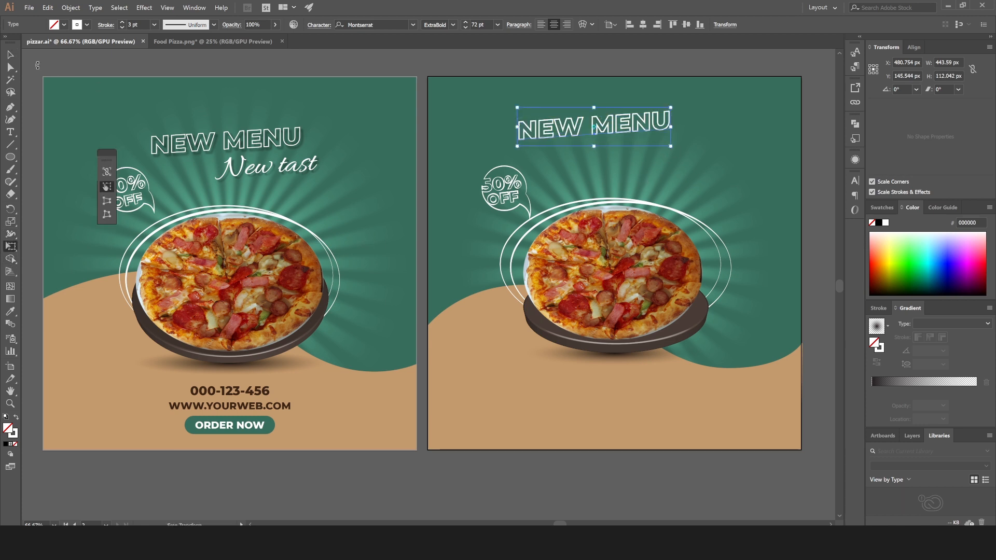
click(10, 54)
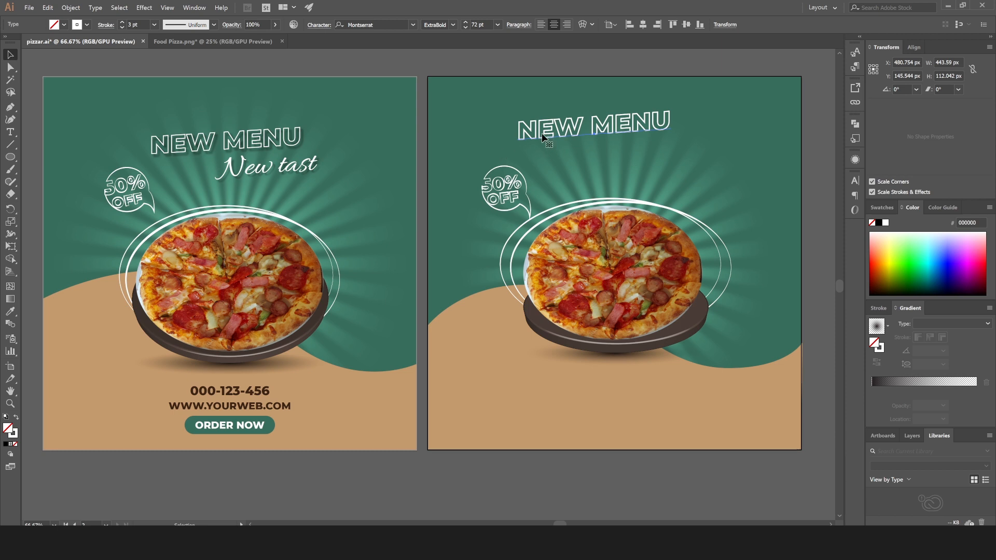
drag(543, 139, 547, 147)
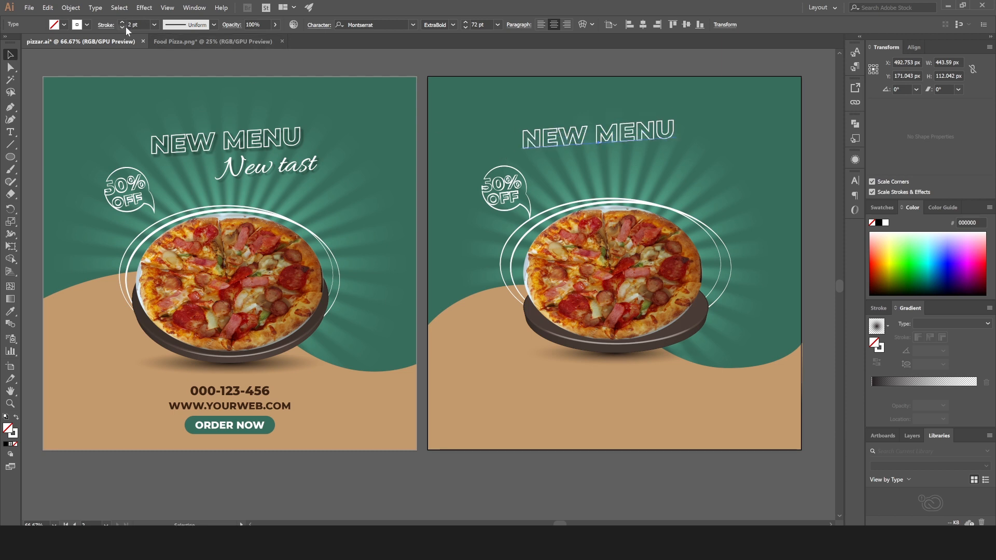
Apply a black Multiply drop shadow to NEW MENU with 35% opacity, 7 px X and Y offsets and 2 px blur.
click(144, 7)
mouse_move(278, 168)
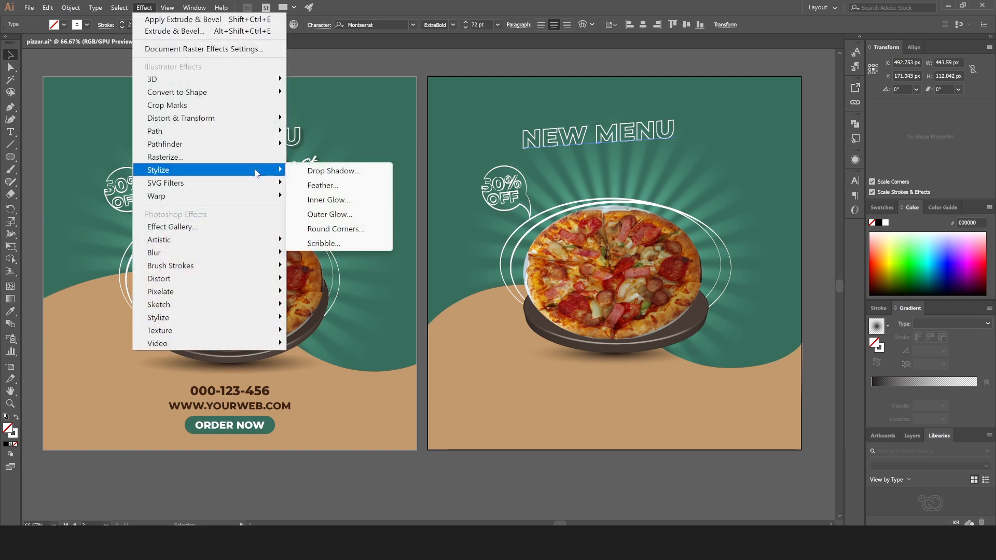
click(336, 172)
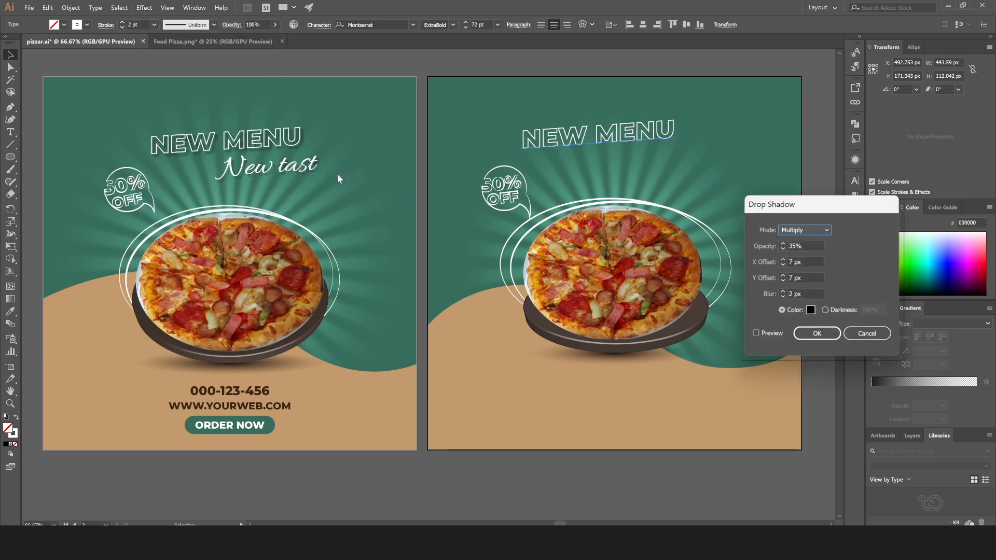
click(755, 333)
drag(826, 207, 792, 100)
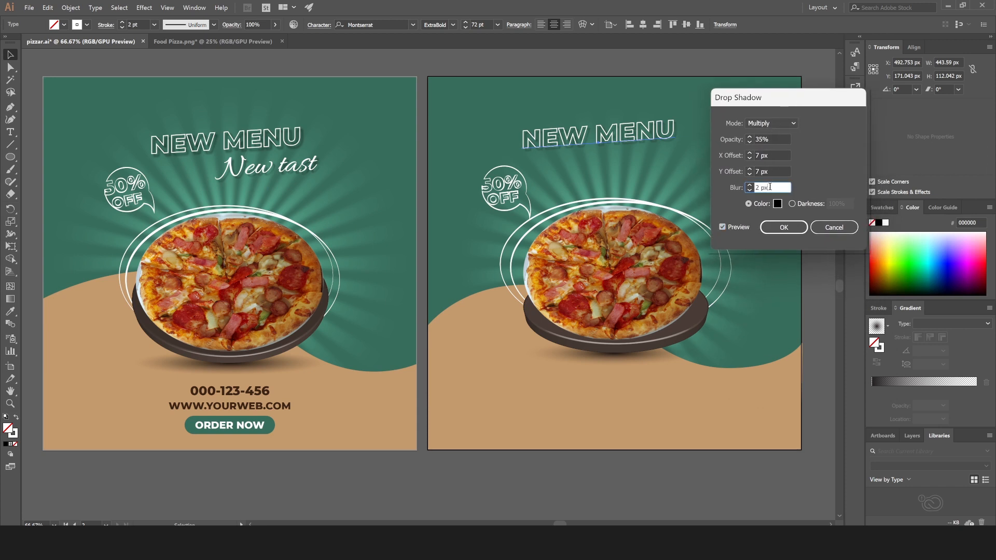
click(783, 227)
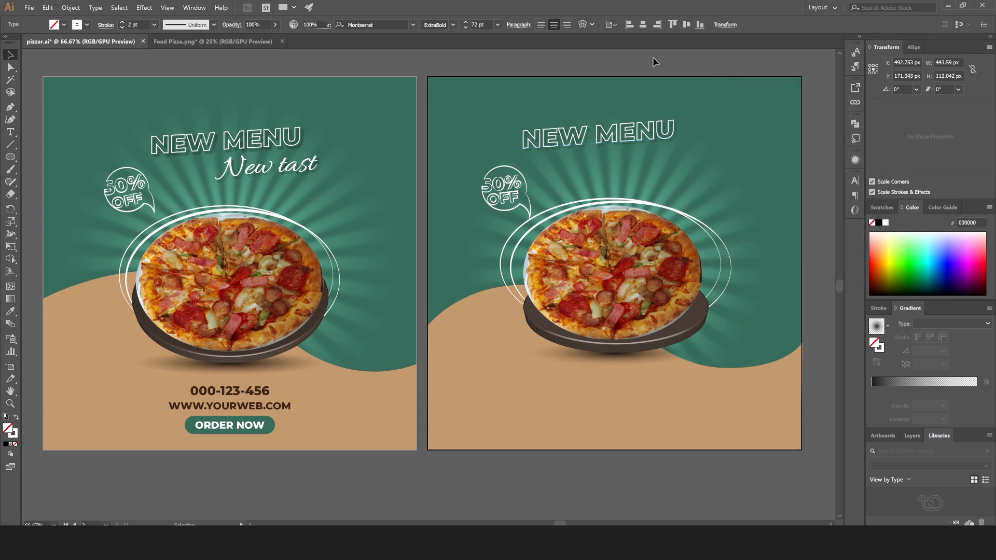
click(655, 61)
Duplicate NEW MENU just below and to its right, and give the copy the Allura Regular font with a white fill and no stroke.
drag(606, 143, 639, 168)
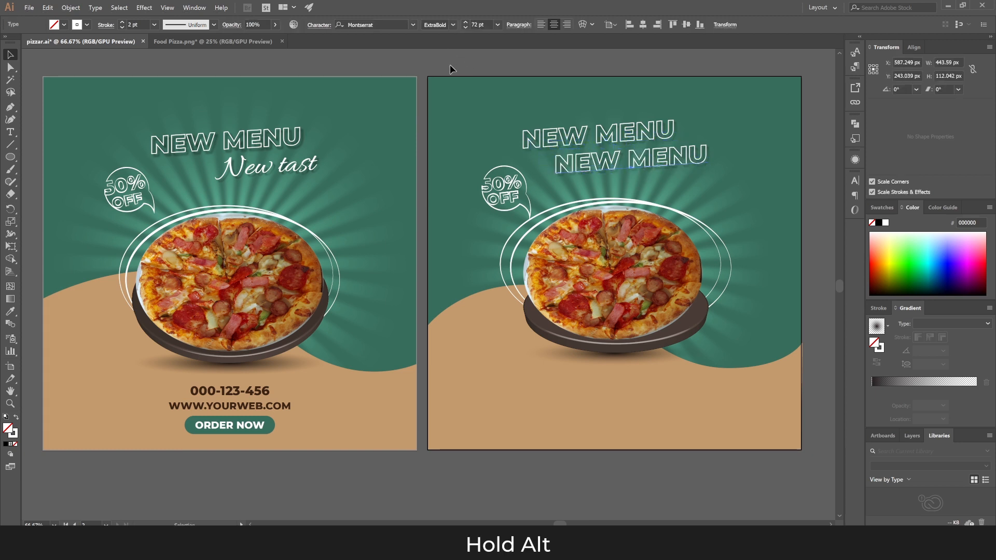
click(398, 24)
click(413, 24)
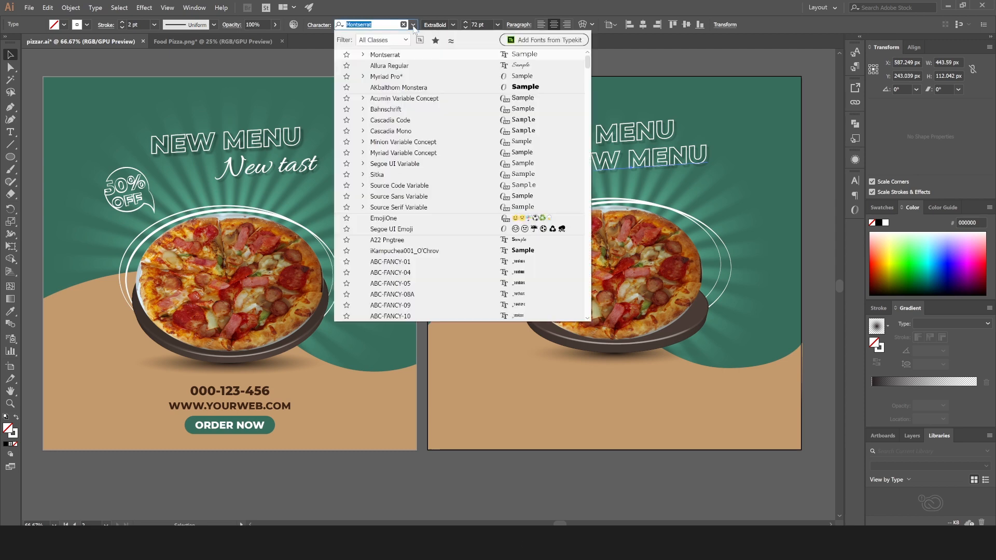
click(396, 68)
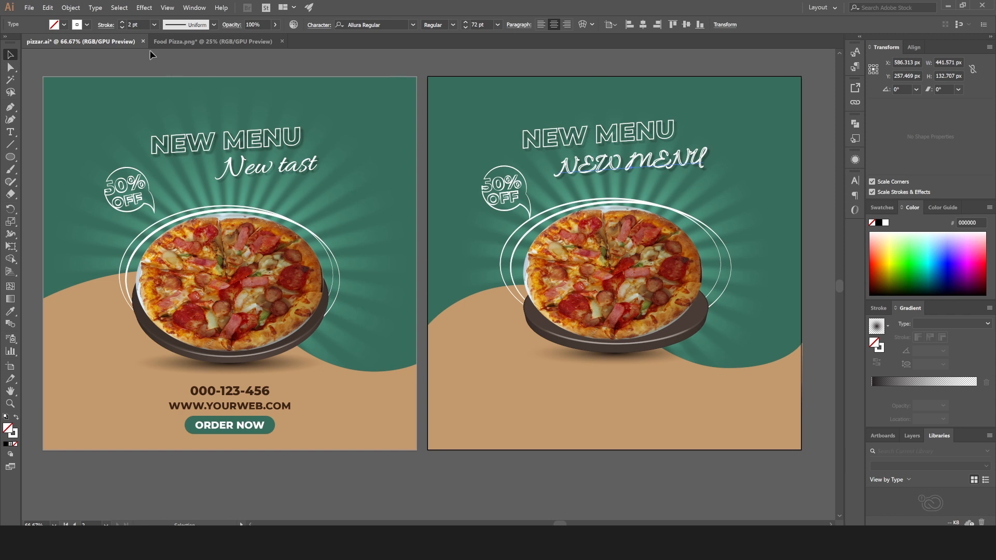
click(16, 417)
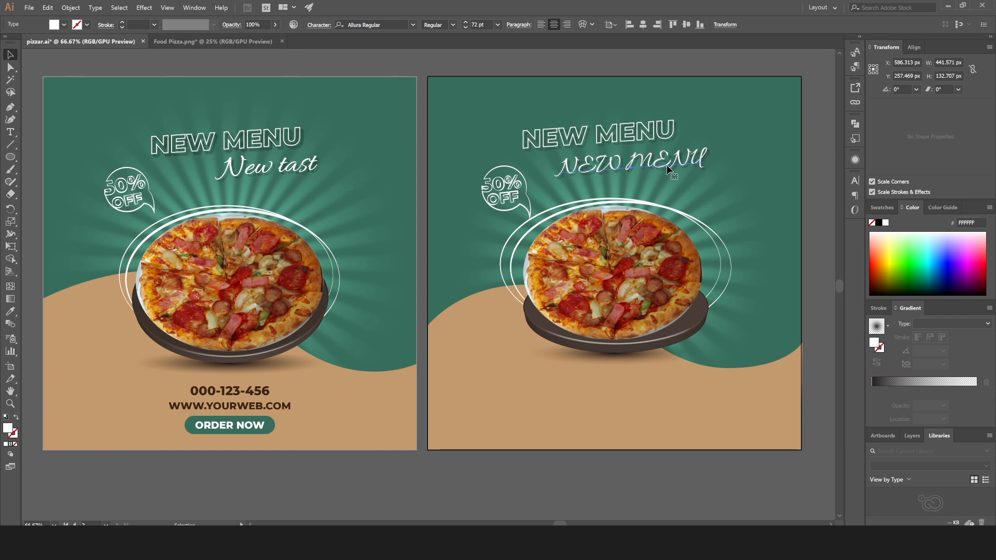
Replace the wording of the copied script heading with New tast.
key(t)
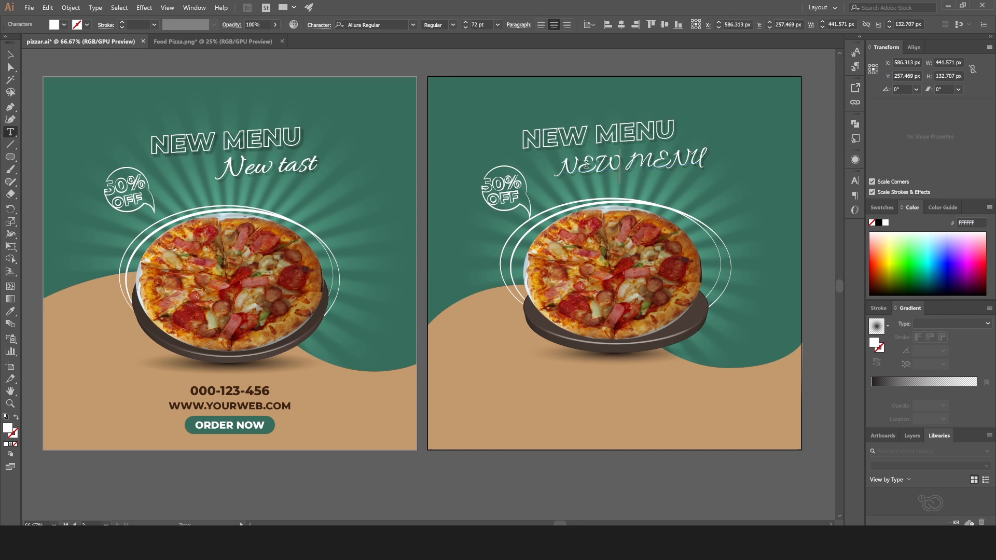
drag(584, 165, 771, 169)
text(ew)
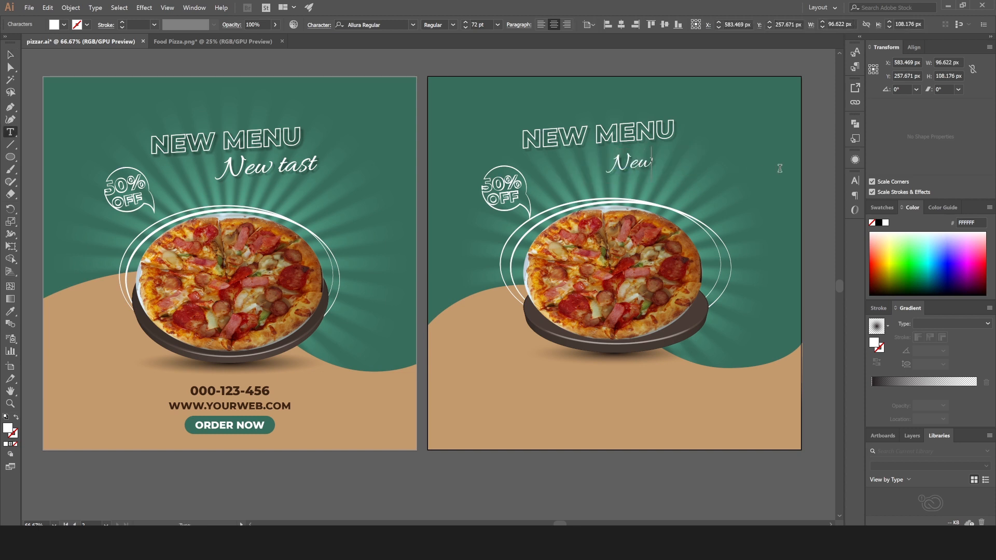
text( tast)
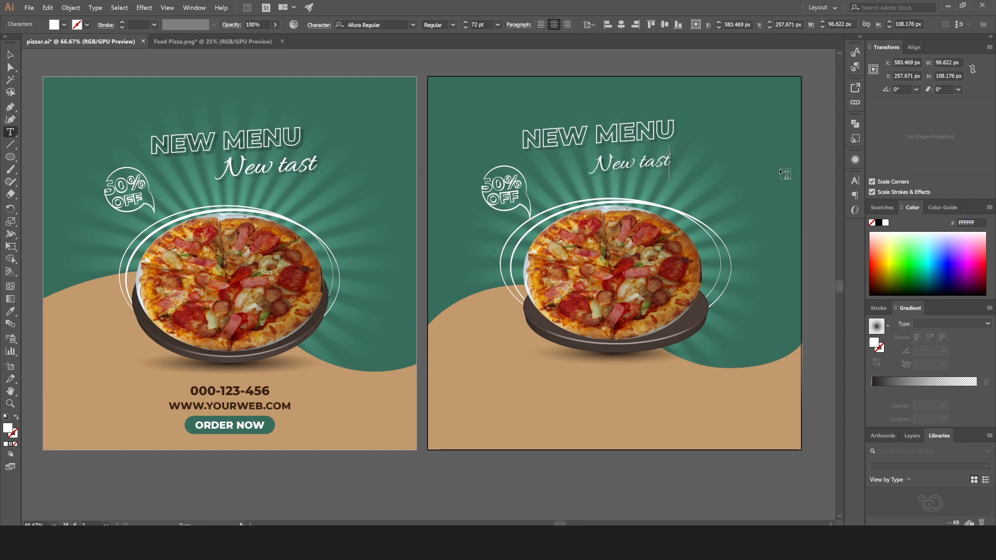
click(9, 55)
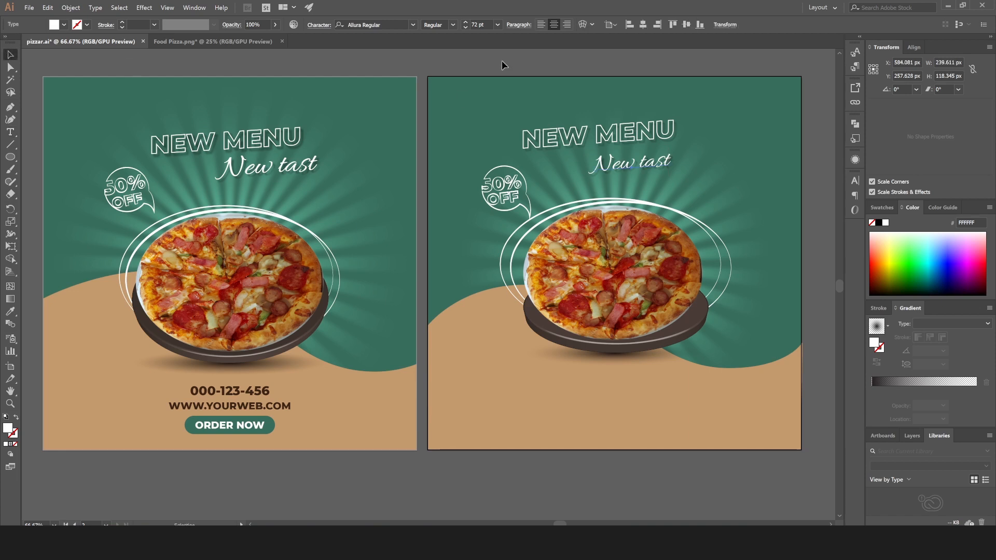
Enlarge New tast to 91 pt and place it slightly right of centre beneath NEW MENU.
click(466, 21)
click(466, 21)
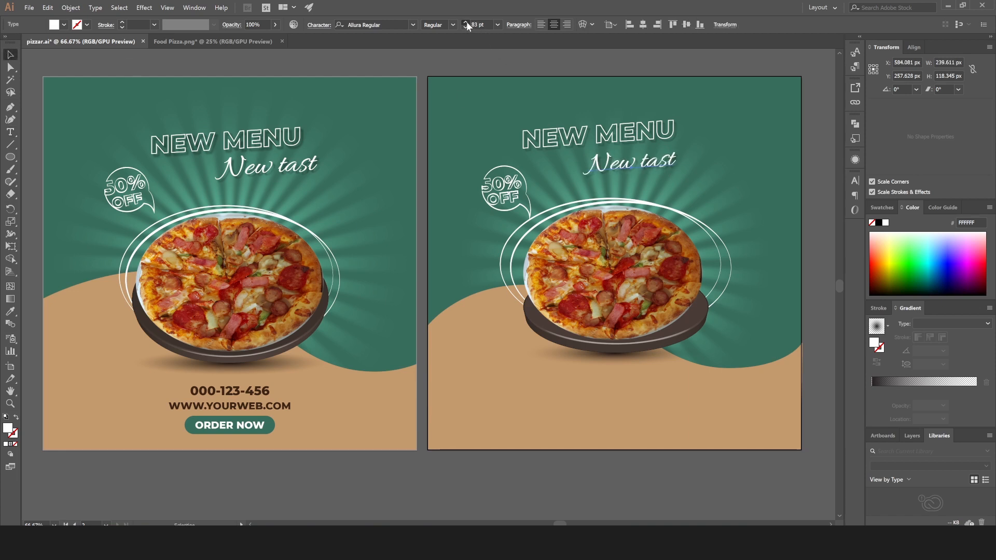
click(465, 21)
click(465, 21)
click(466, 21)
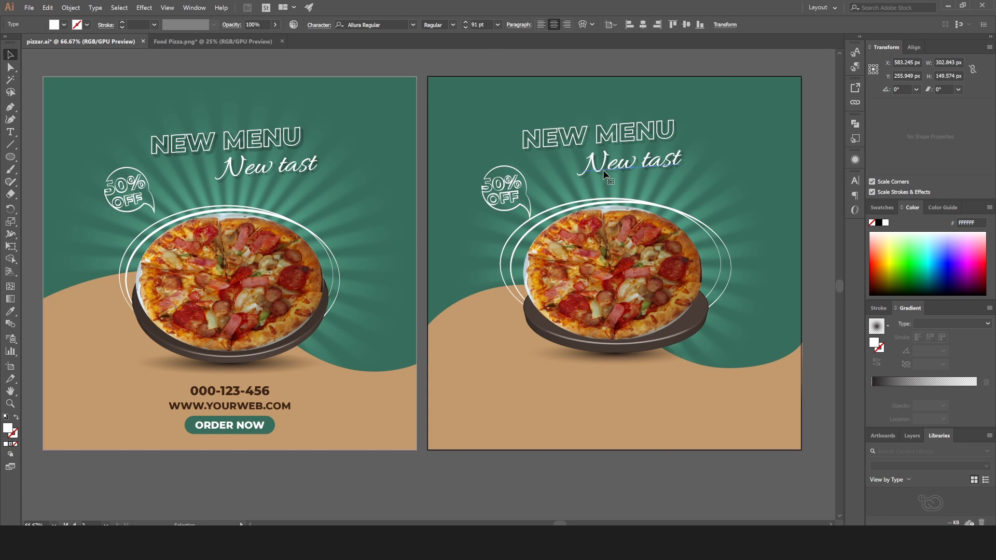
drag(609, 163, 621, 163)
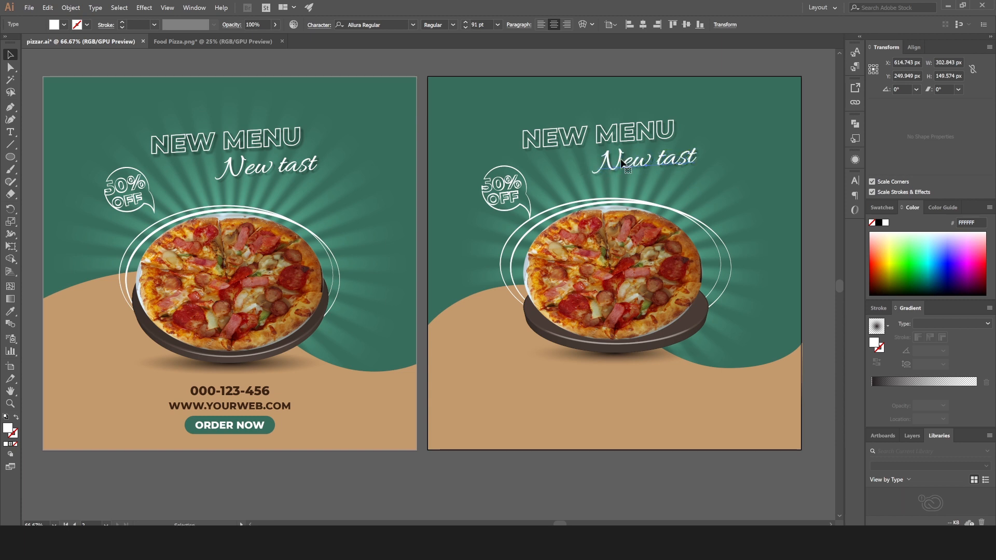
click(522, 472)
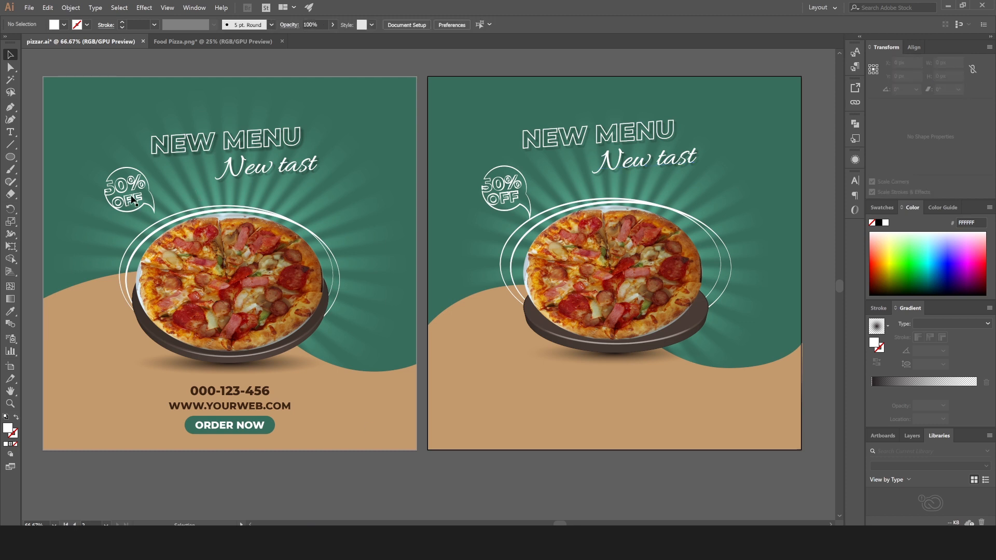
Draw a rectangle about 322 × 66 px near the artboard's lower edge and centre it horizontally on the artboard.
click(12, 169)
click(12, 161)
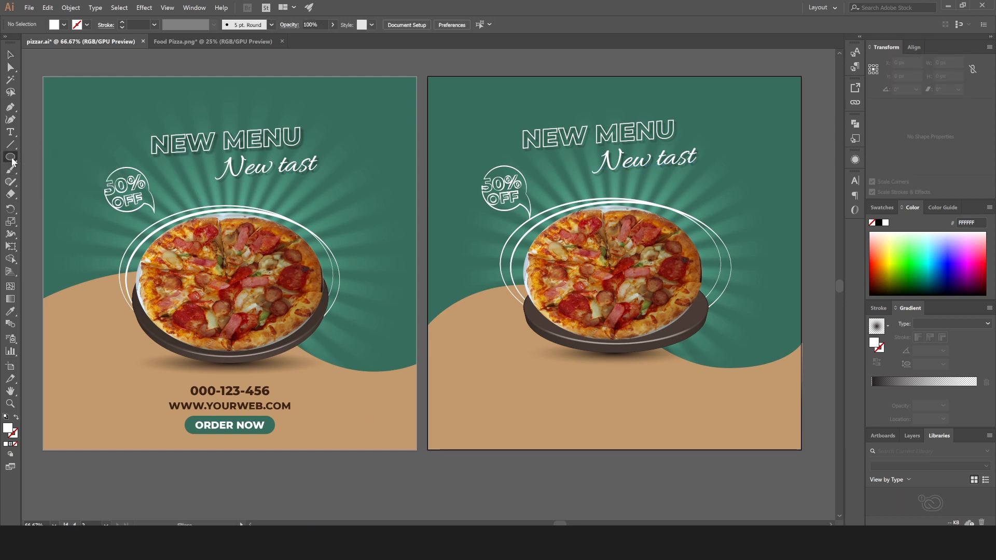
drag(12, 161, 32, 154)
mouse_move(661, 430)
mouse_down()
mouse_move(665, 416)
mouse_move(666, 426)
mouse_up()
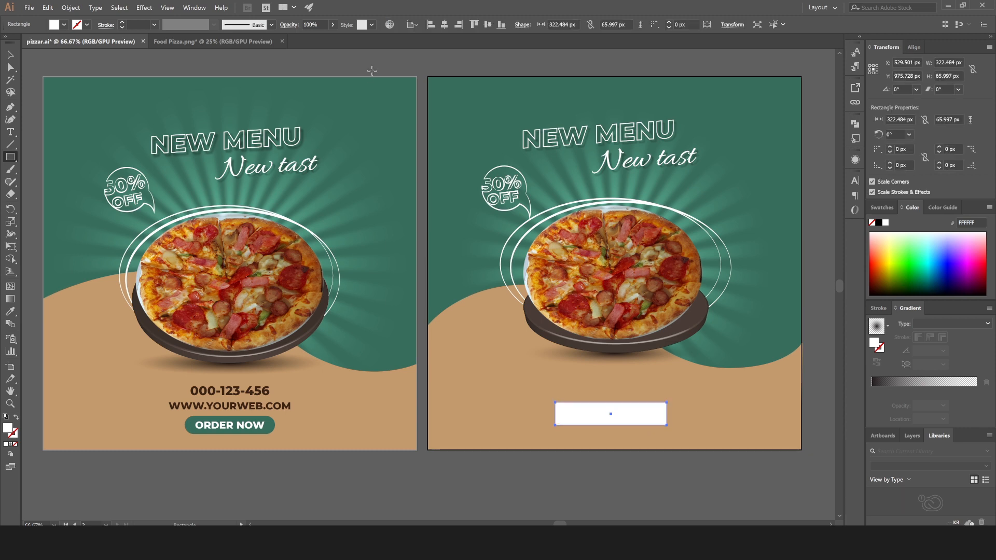
click(443, 26)
Round the rectangle's corners fully into a pill shape and fill it with the dark green swatch 386D5C.
click(10, 67)
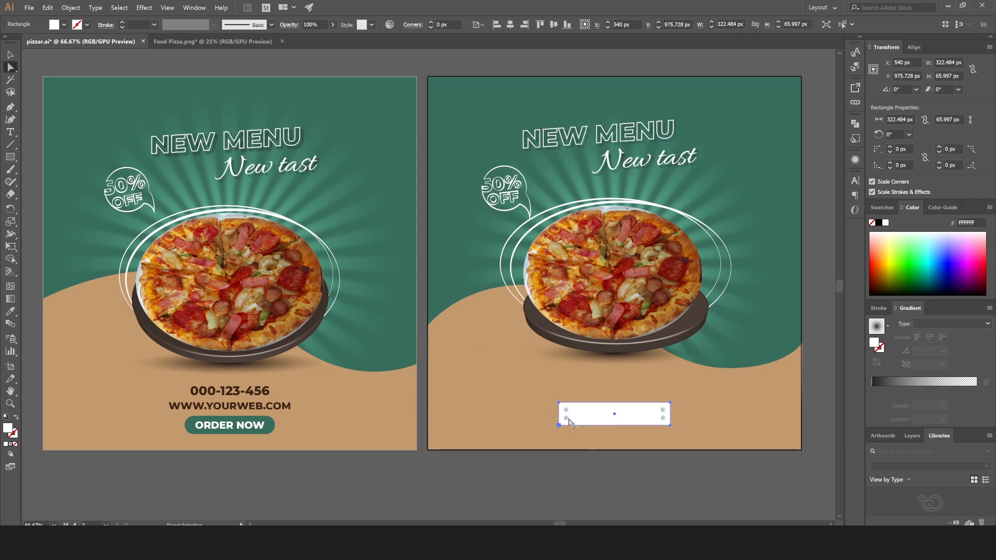
drag(566, 418, 632, 421)
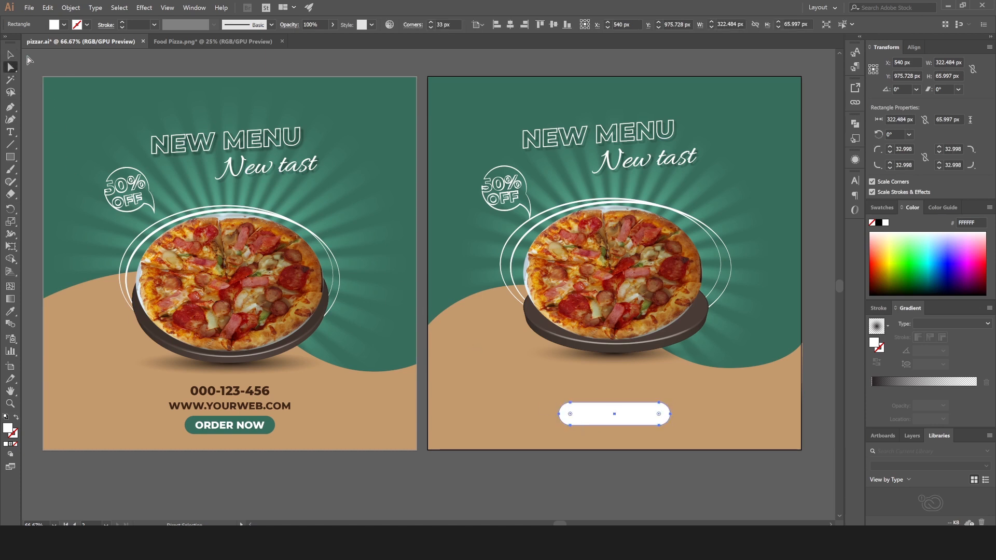
click(11, 54)
click(64, 24)
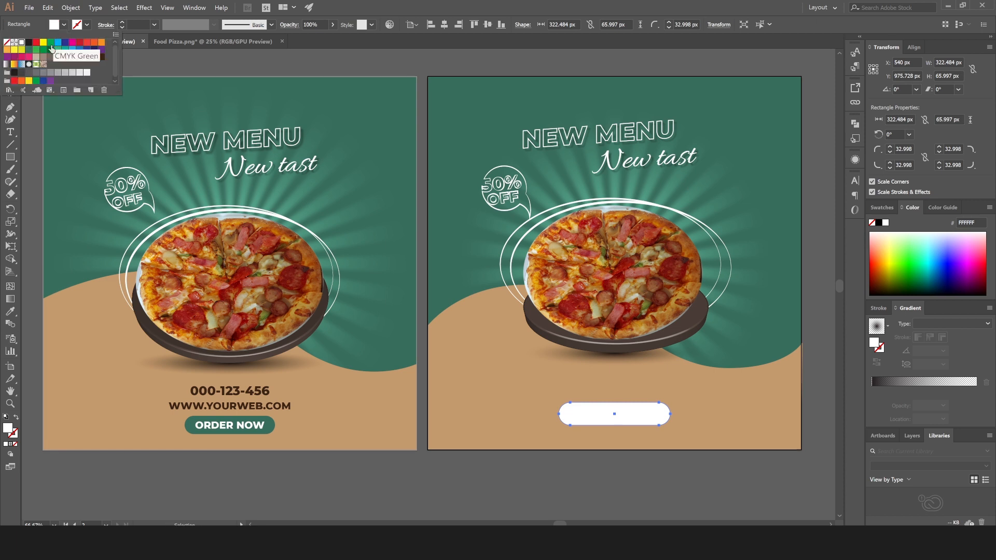
click(28, 49)
click(607, 416)
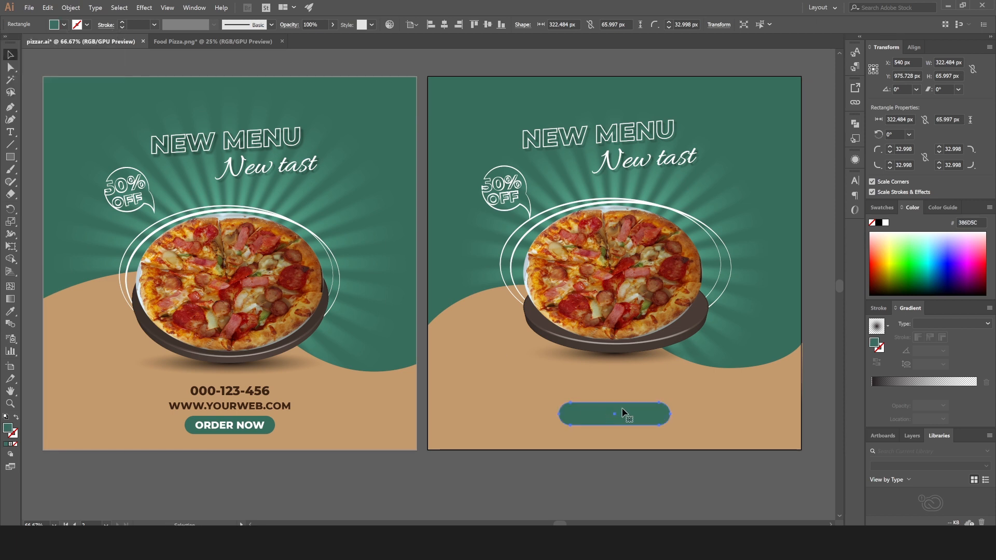
Move the green pill down towards the artboard's lower edge and scale it proportionally to about 288 × 59 px.
drag(624, 416, 624, 425)
key(e)
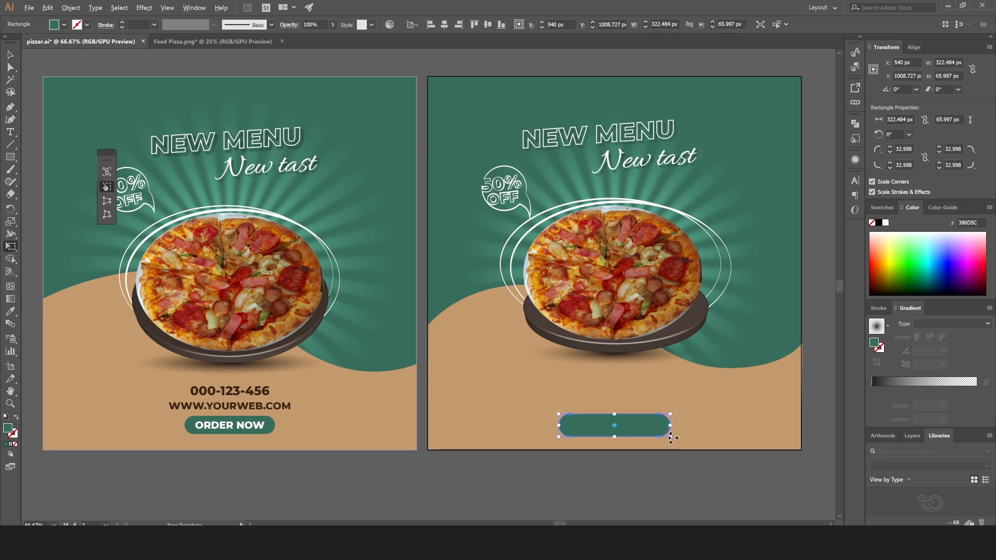
drag(668, 436, 663, 436)
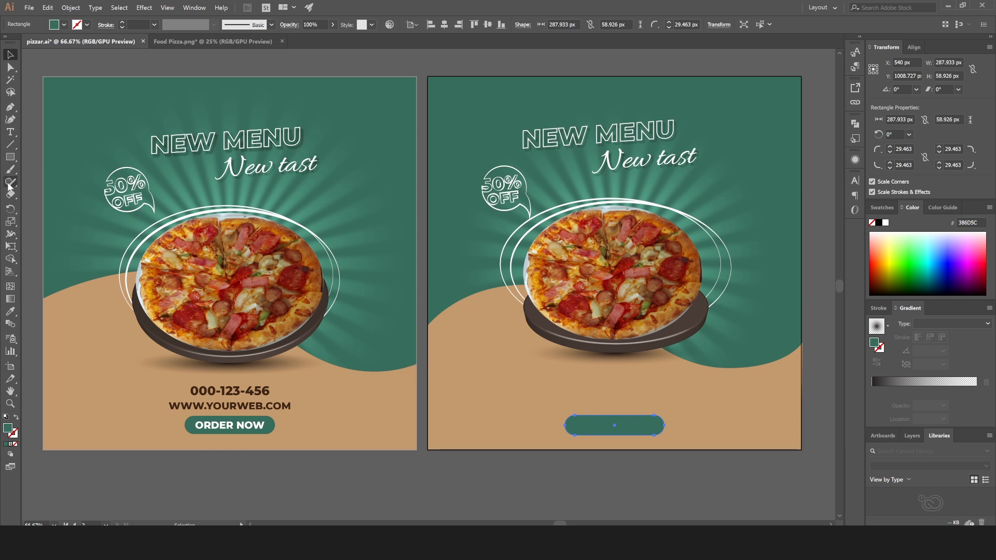
Add the text ORDER NOW above the green pill in Montserrat Bold.
click(10, 132)
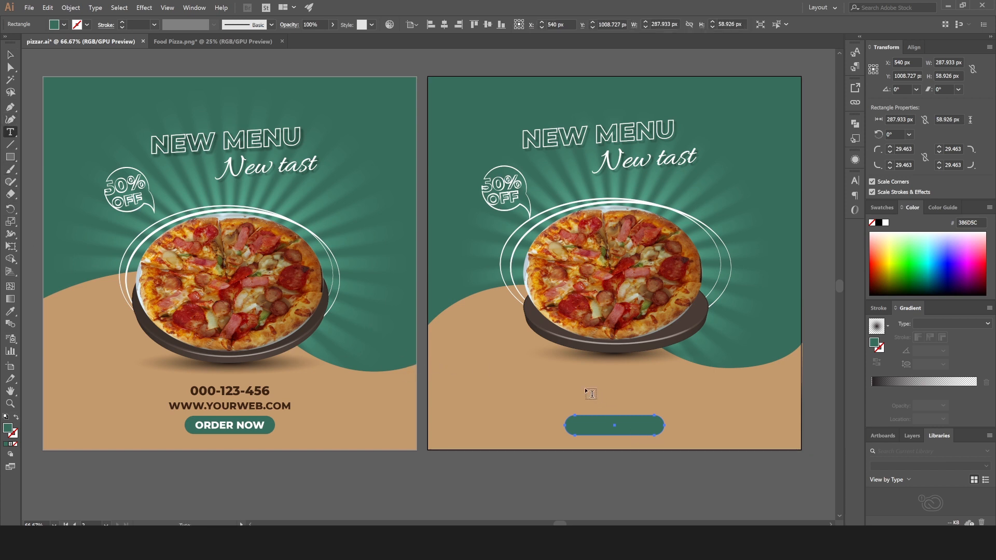
click(571, 392)
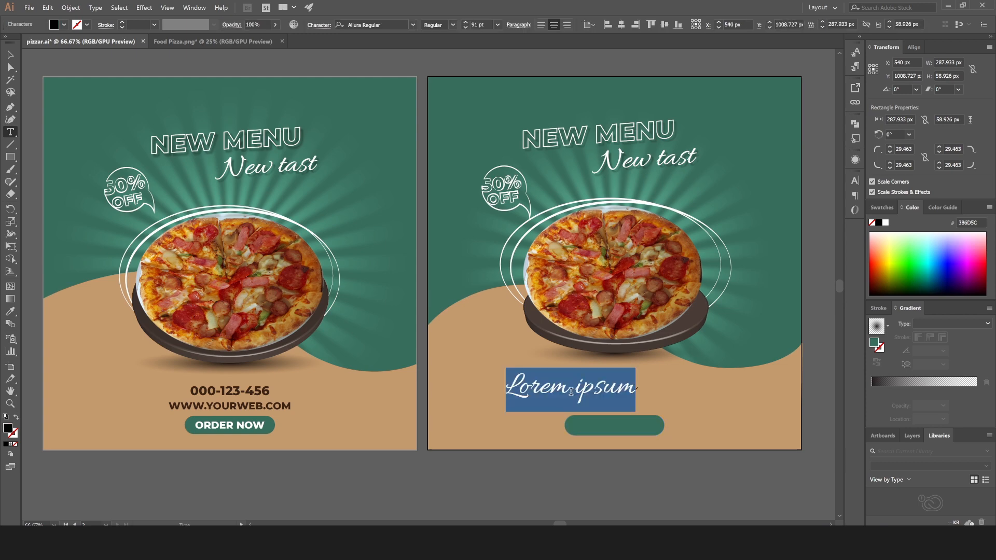
click(381, 25)
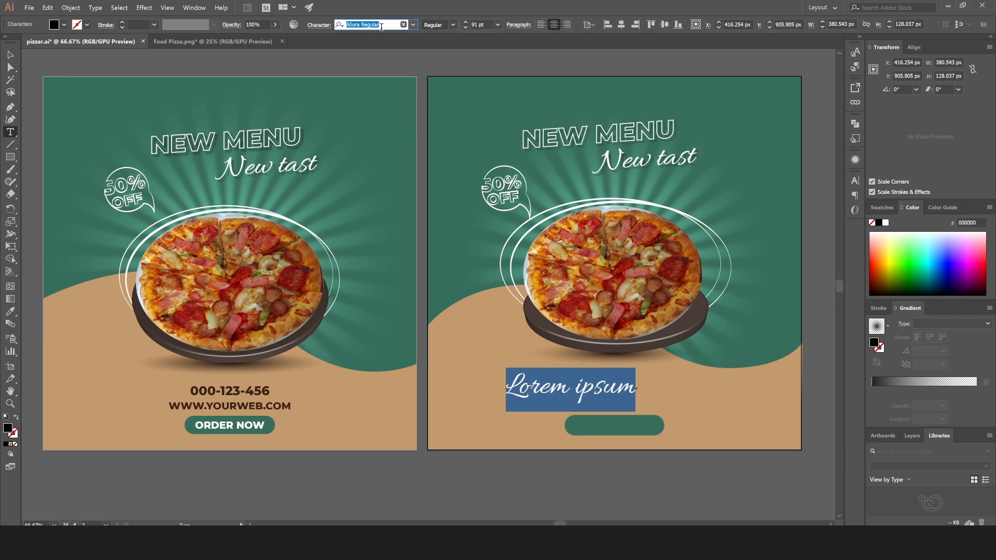
text(mon)
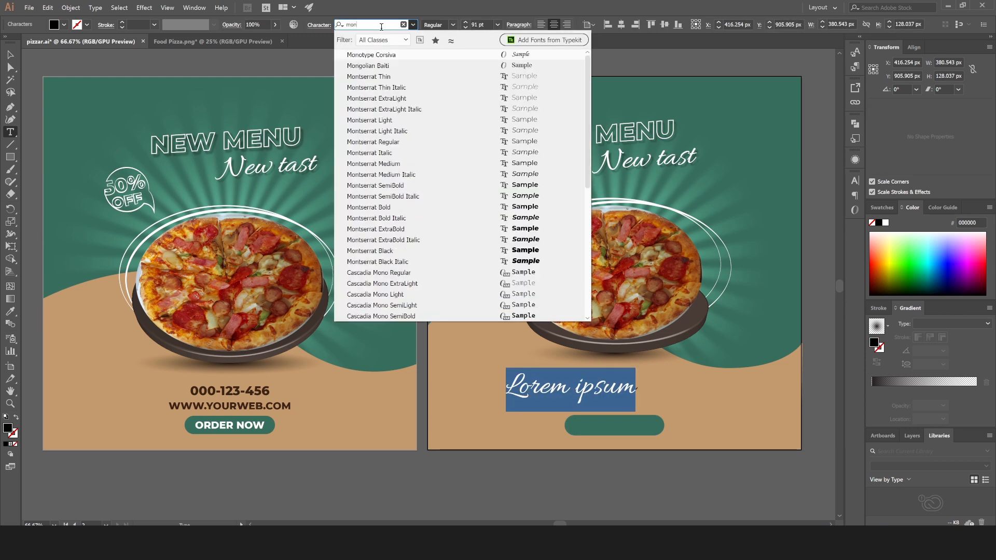
text(t)
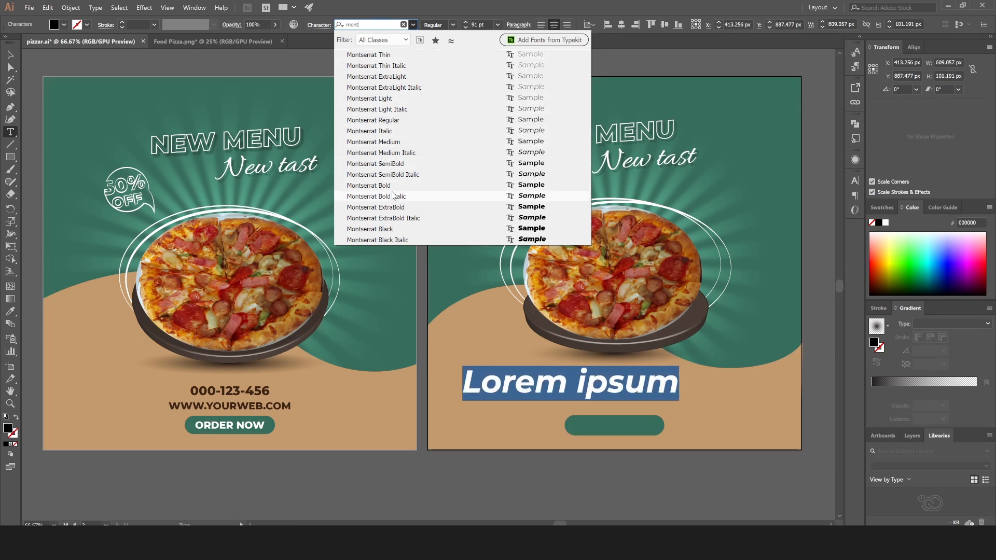
click(384, 185)
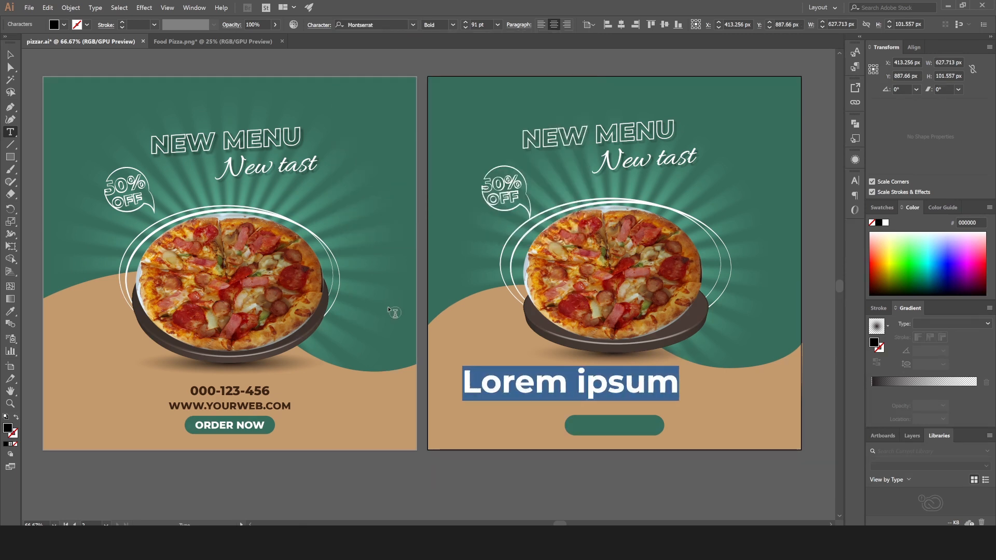
text(ORDER)
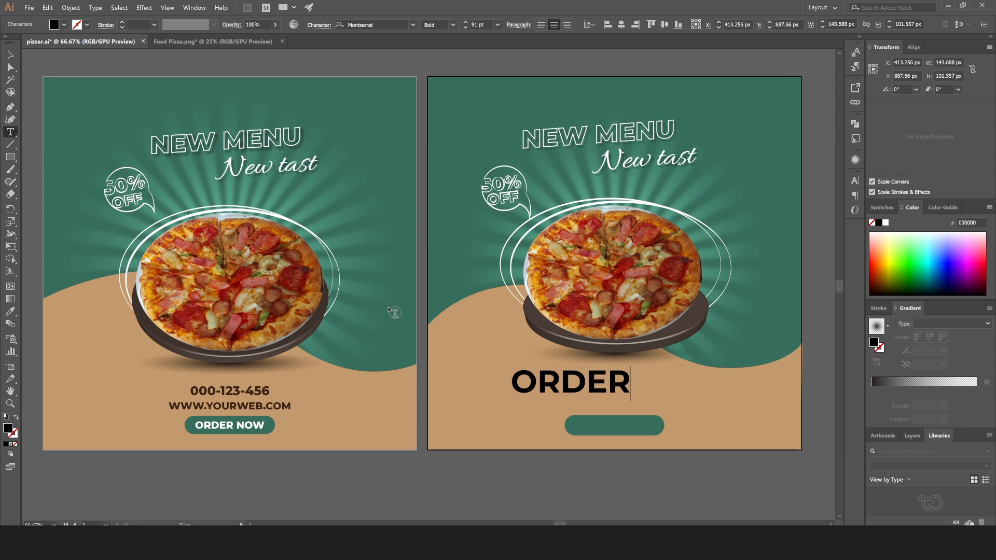
text( NOW)
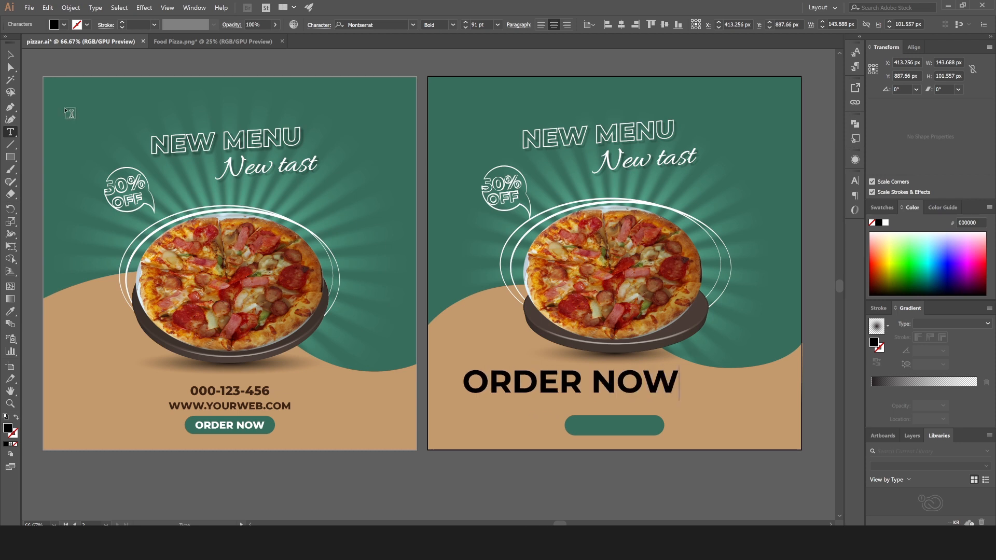
click(9, 55)
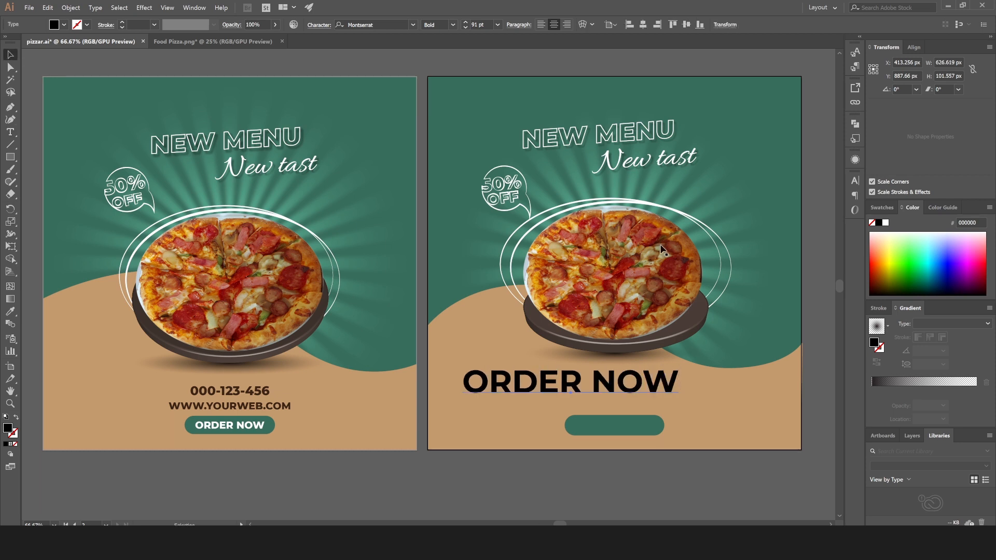
Scale ORDER NOW down to about 223 × 36 px and centre it on the green pill.
key(e)
drag(675, 369, 627, 373)
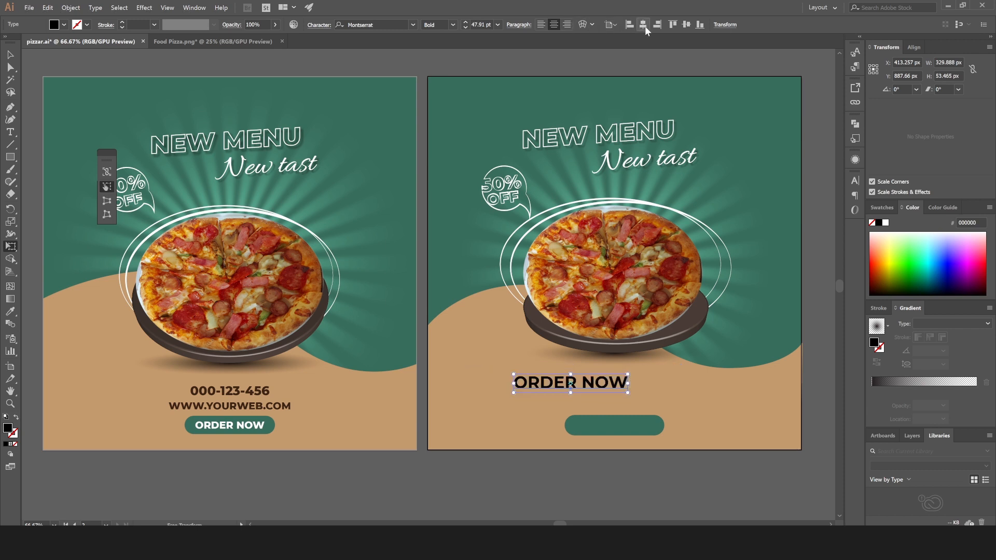
click(643, 24)
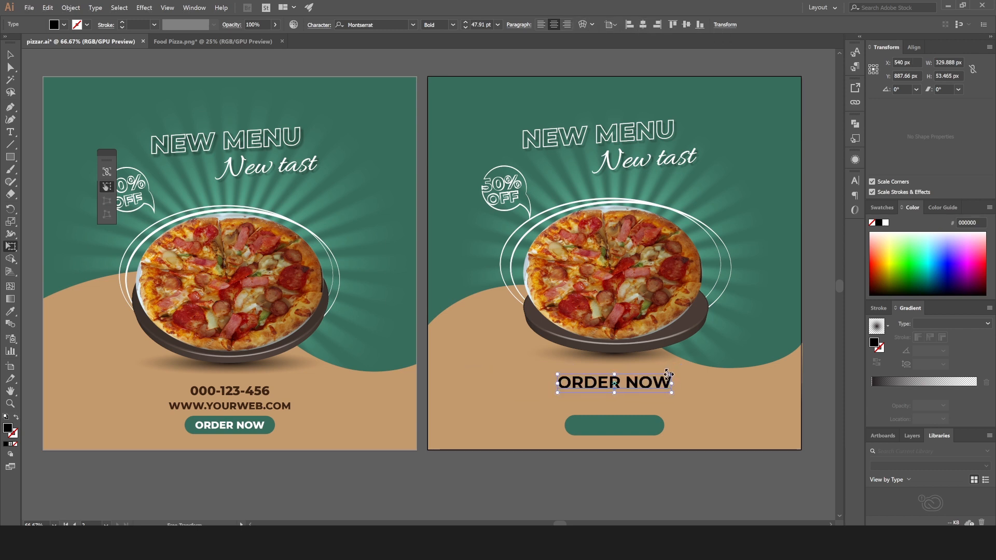
drag(672, 373, 637, 427)
key(v)
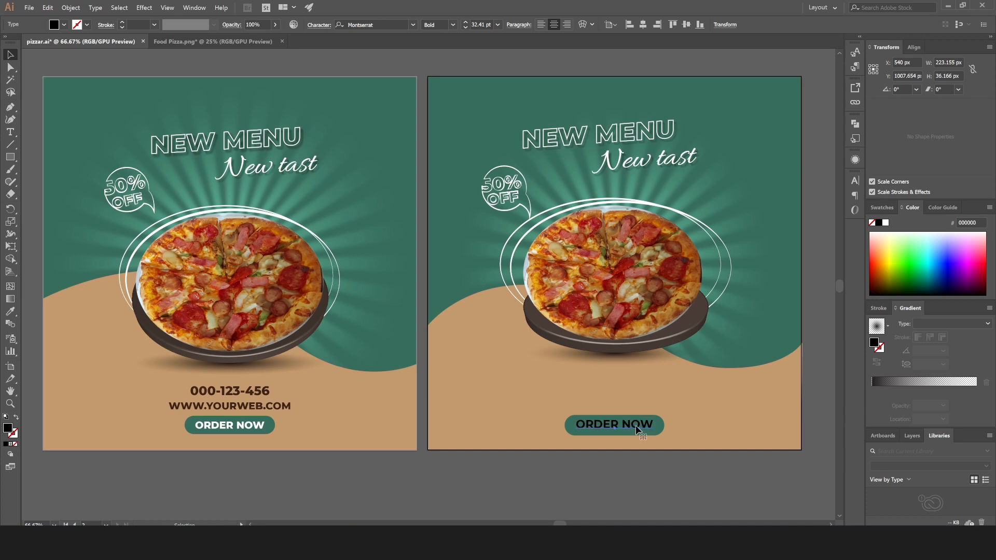
key(Down)
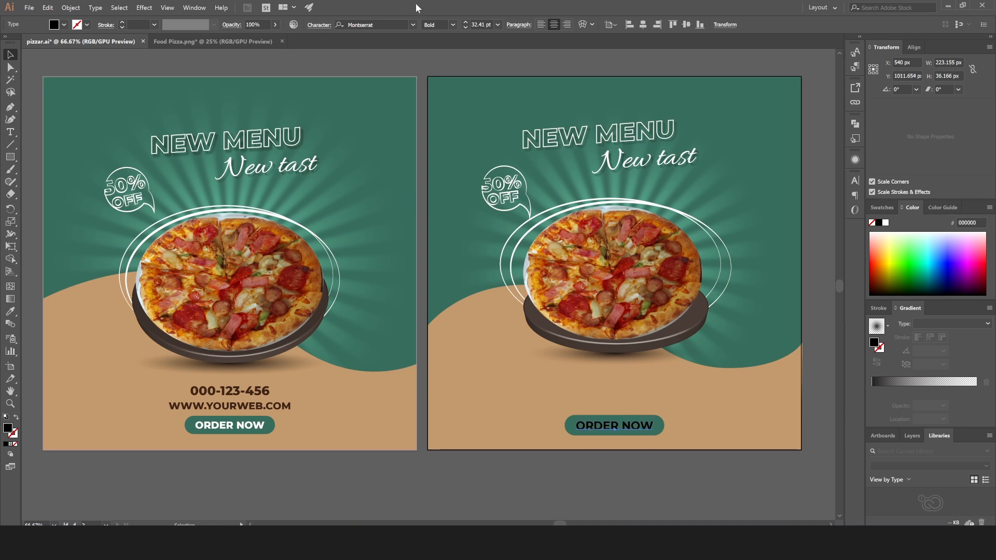
Set the ORDER NOW text on the green pill to Montserrat ExtraBold and fill it with white.
click(451, 22)
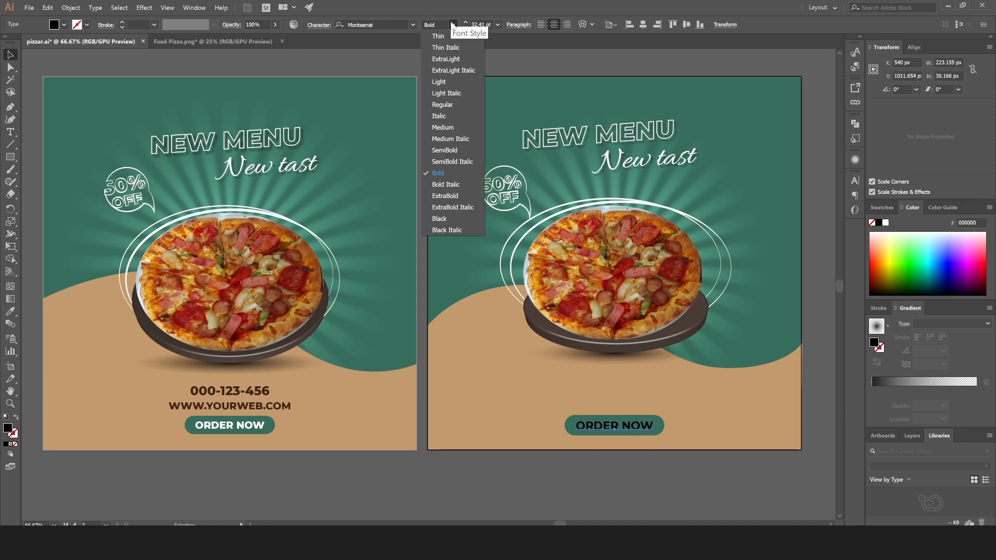
click(457, 196)
click(64, 25)
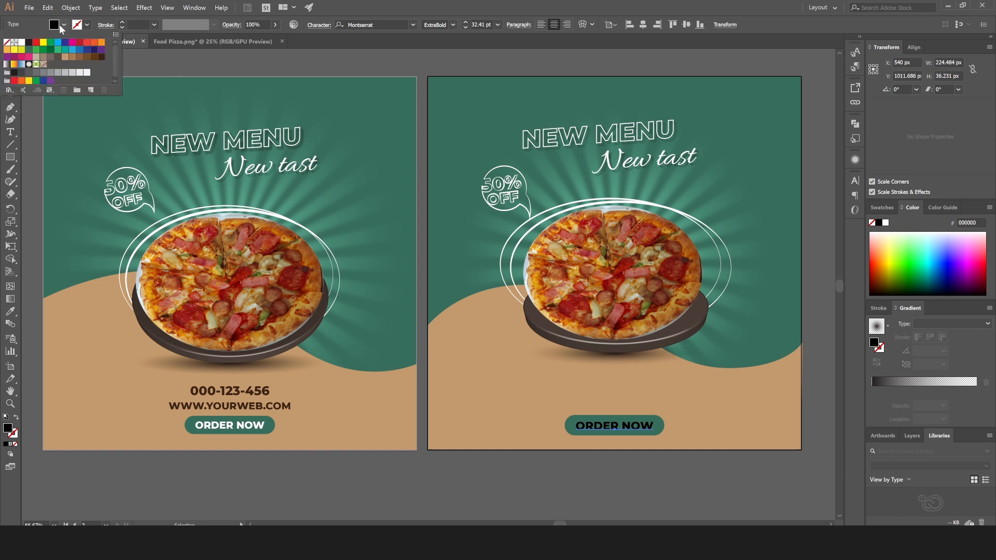
click(21, 43)
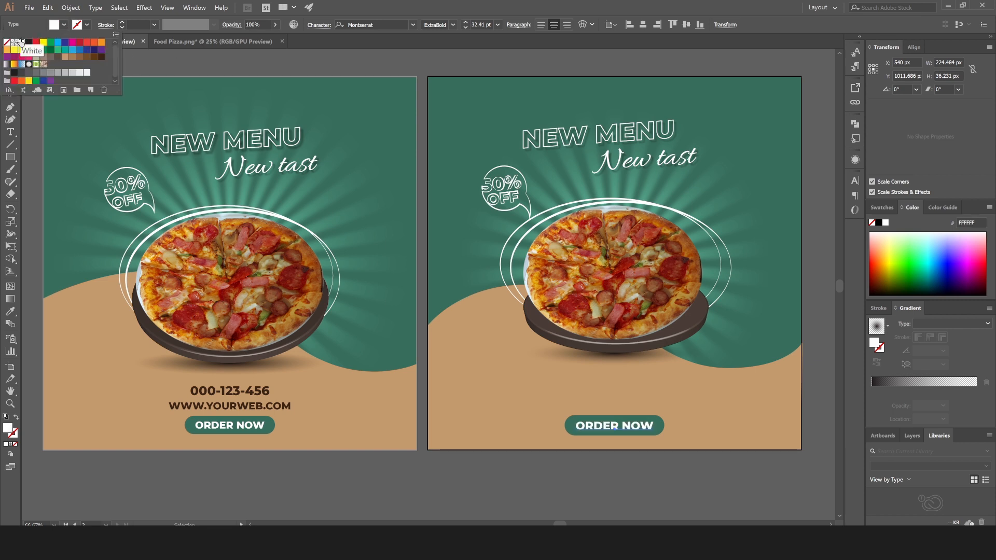
click(609, 477)
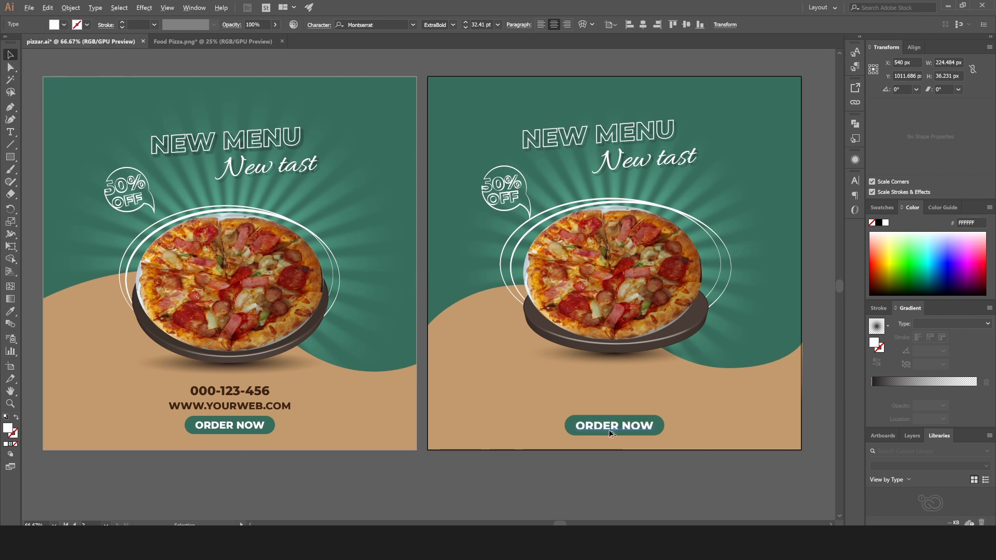
Place a copy of ORDER NOW above the button, fill it with dark brown 3C2415 and set its font size to 37 pt.
drag(610, 434, 604, 391)
click(464, 22)
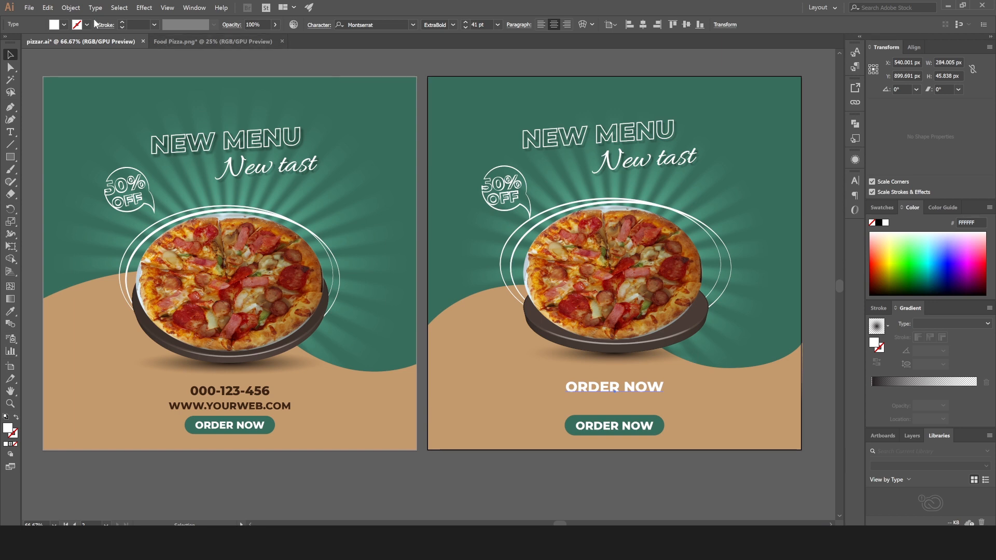
click(63, 25)
click(102, 58)
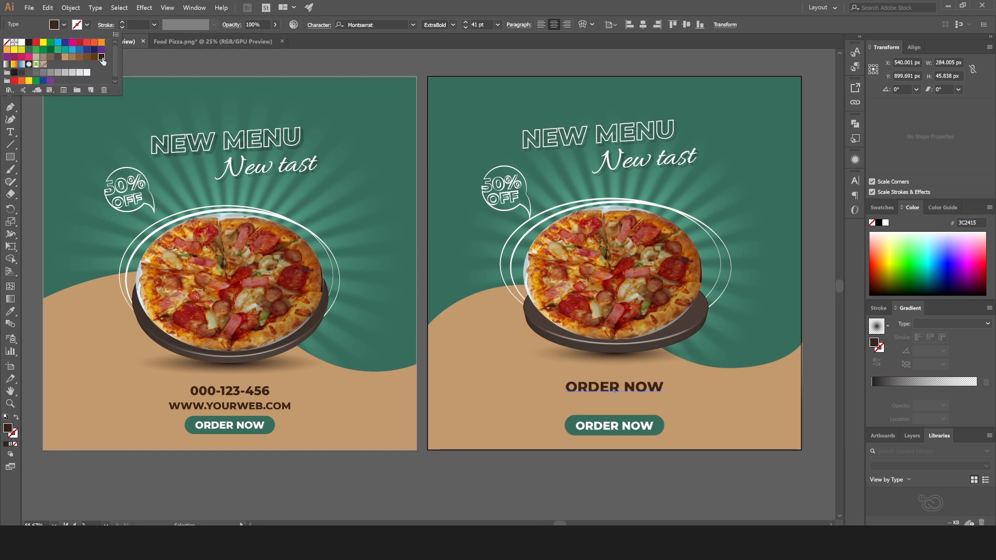
click(466, 27)
click(465, 27)
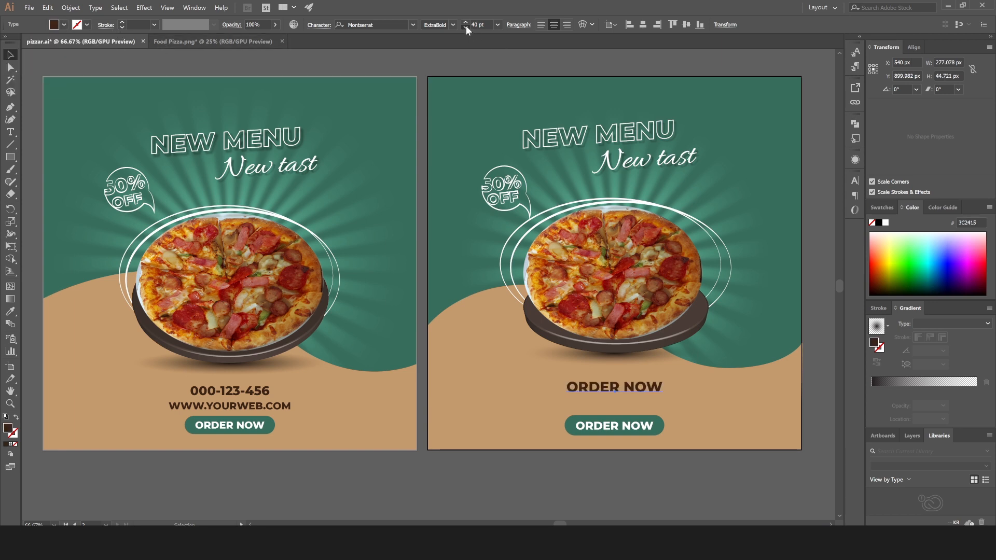
click(466, 27)
Replace the wording of the brown ORDER NOW copy with the placeholder phone number.
double_click(643, 389)
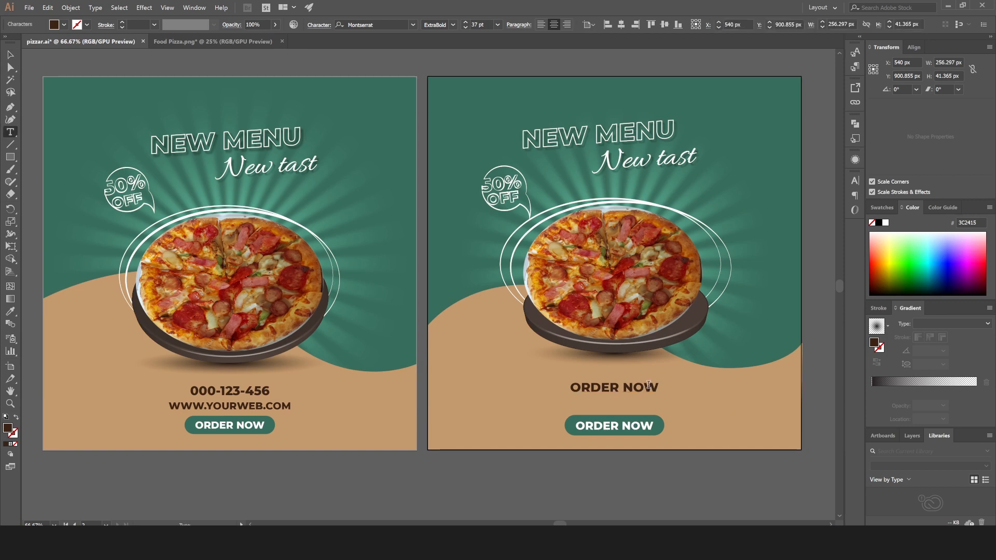
drag(656, 385, 511, 394)
text(000-123-456)
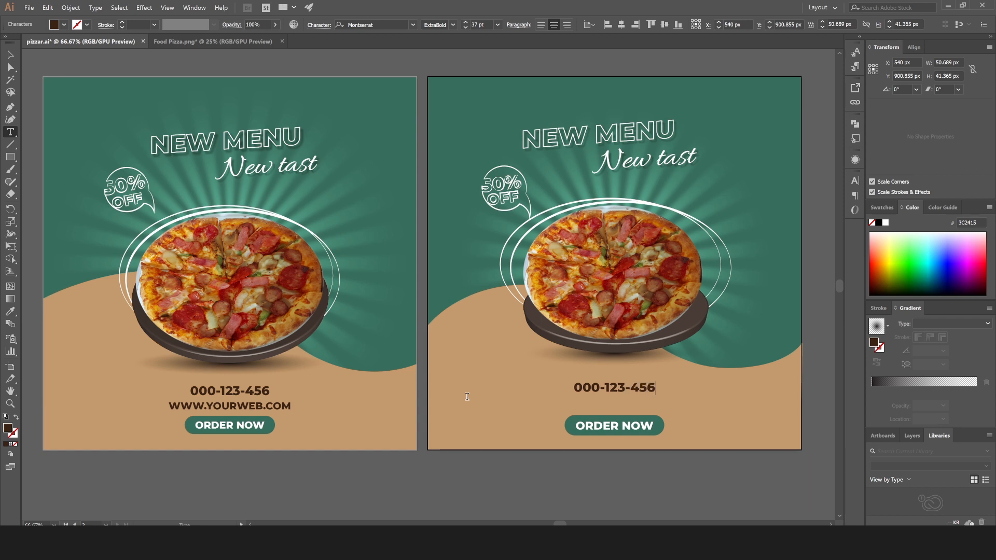
click(11, 54)
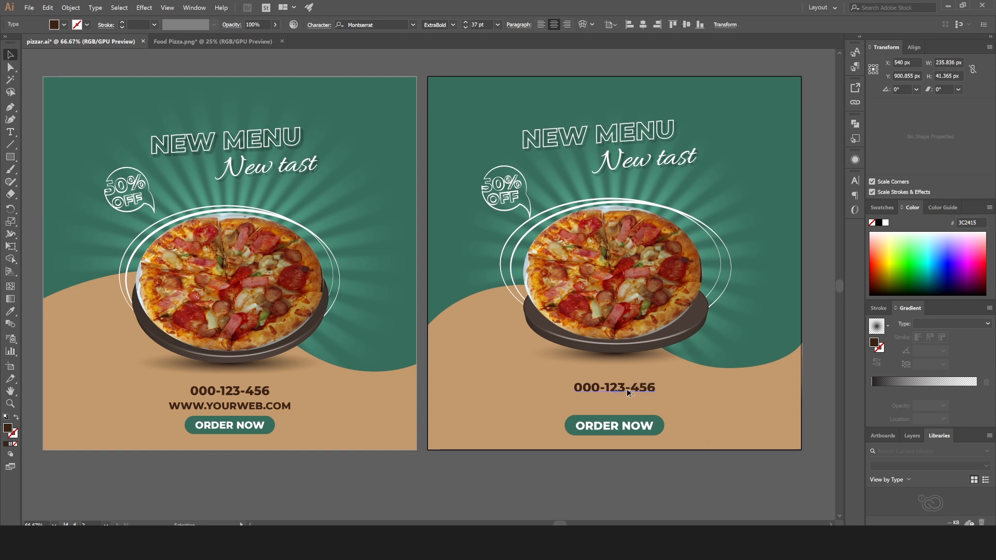
drag(627, 393, 627, 409)
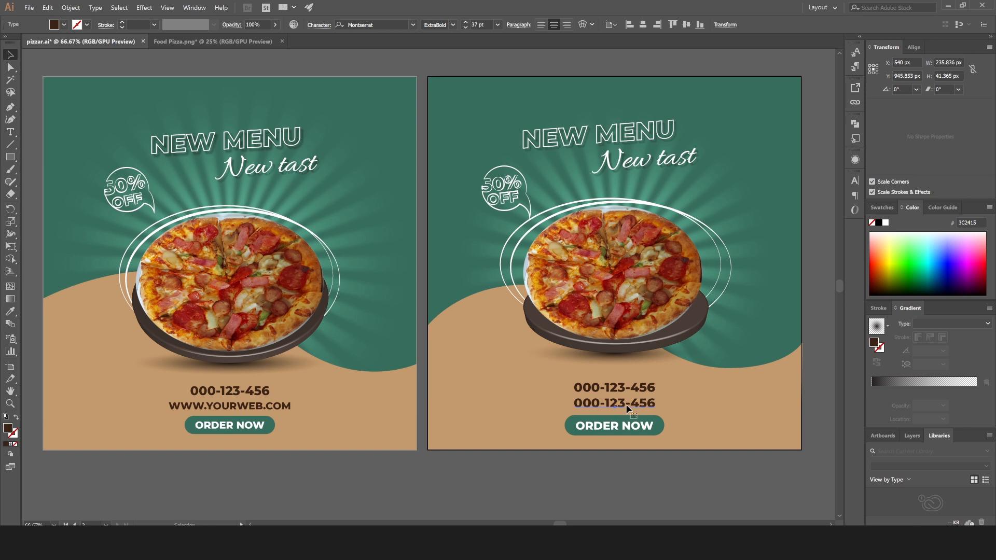
key(t)
drag(656, 404, 473, 403)
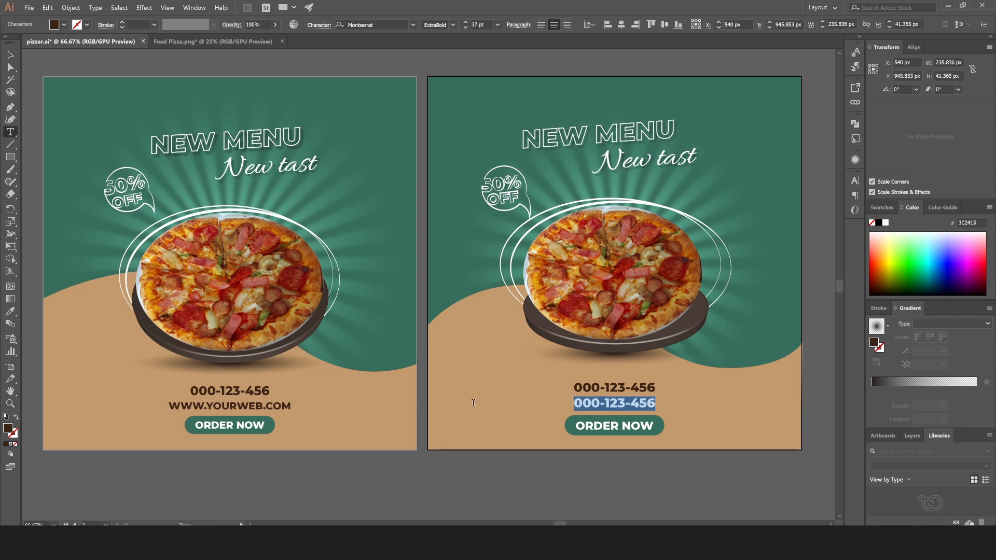
text(WWW.)
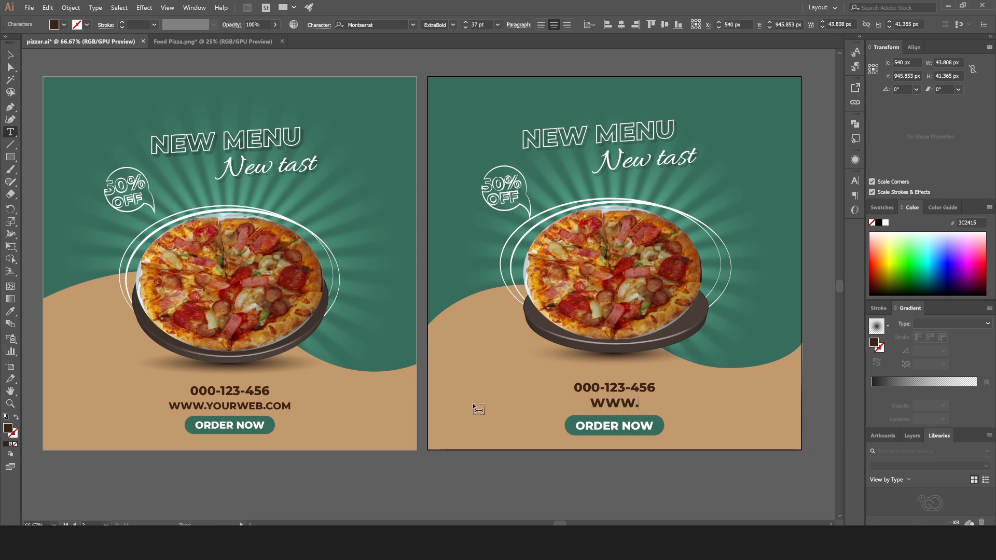
text(YOU)
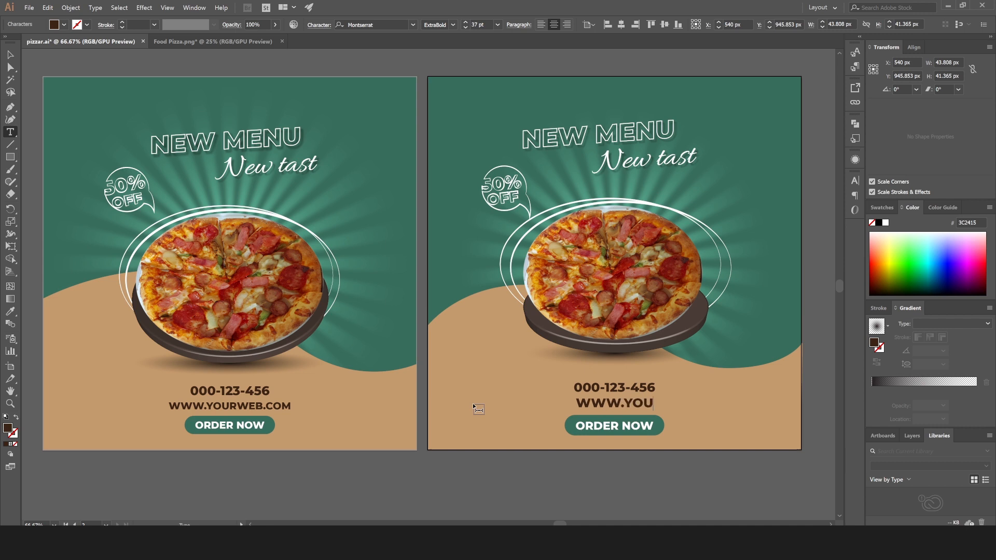
text(RWEB>COM)
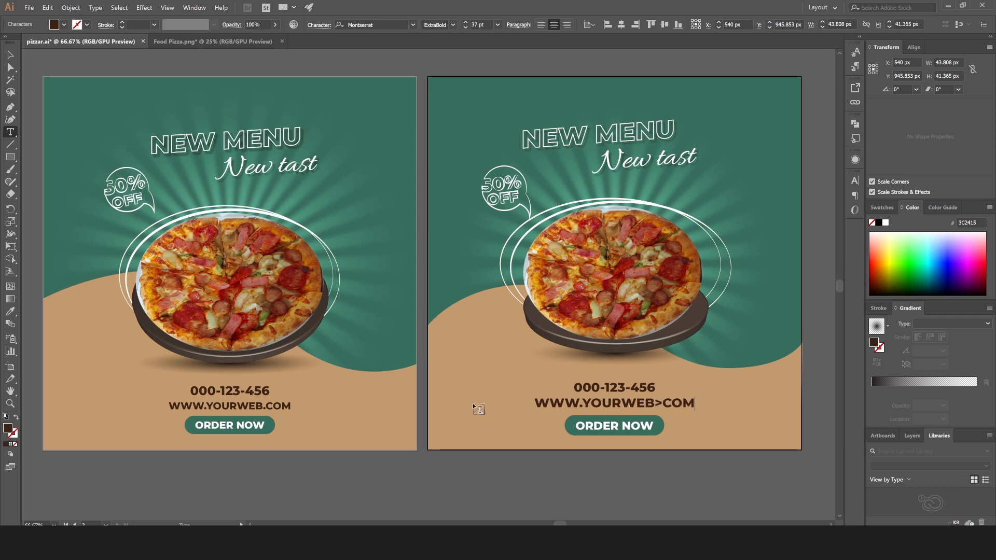
key(BackSpace)
key(BackSpace)
key(BackSpace)
key(BackSpace)
text(>)
key(BackSpace)
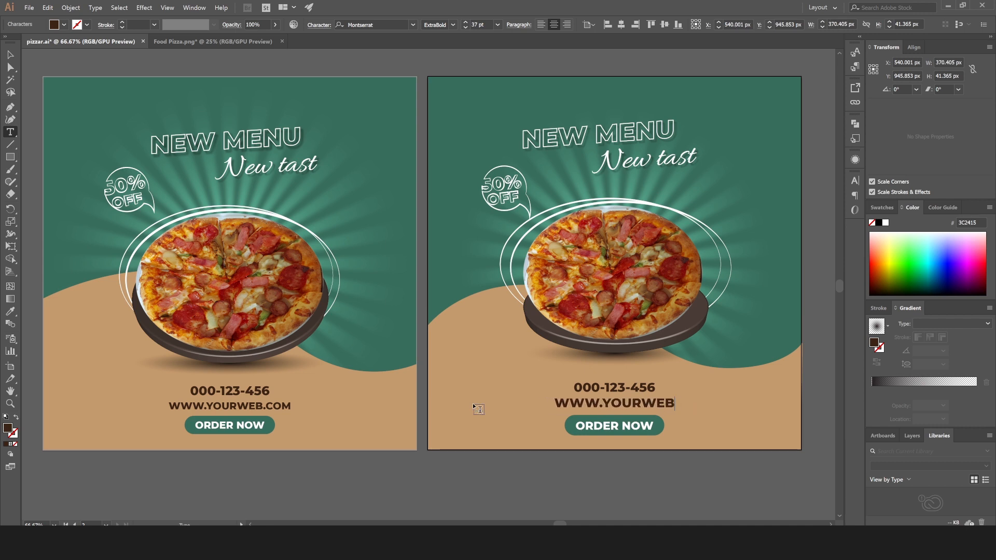
text(.COM)
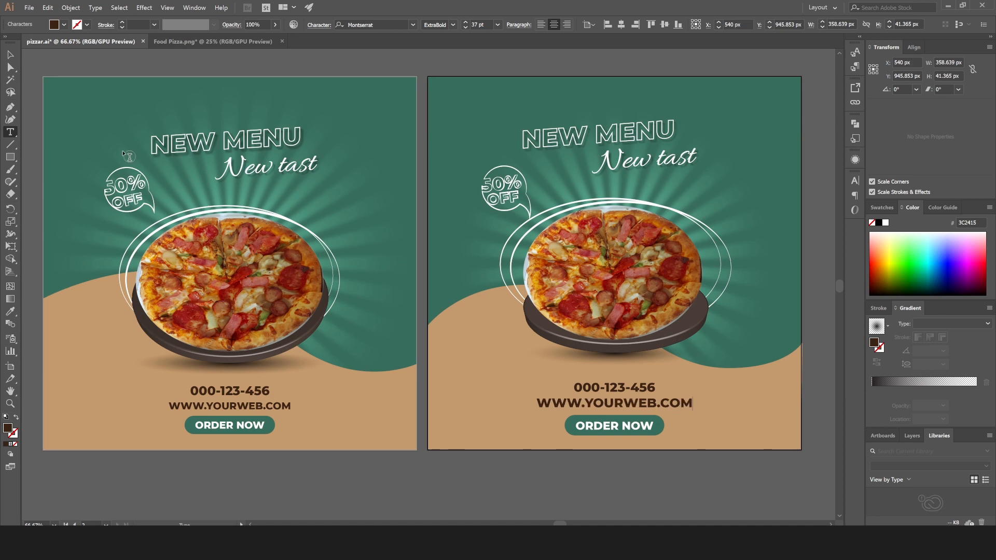
click(11, 56)
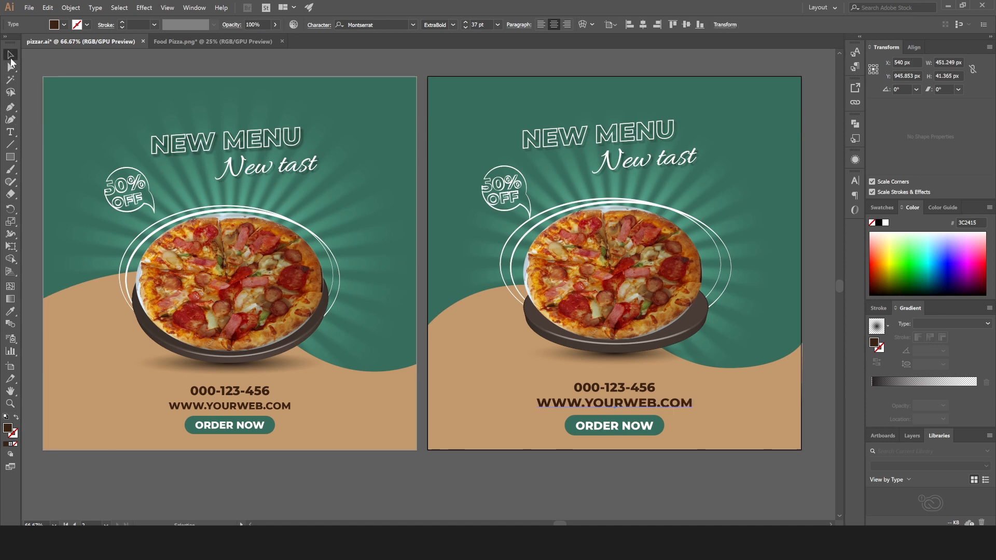
click(465, 27)
click(465, 27)
click(465, 27)
click(465, 27)
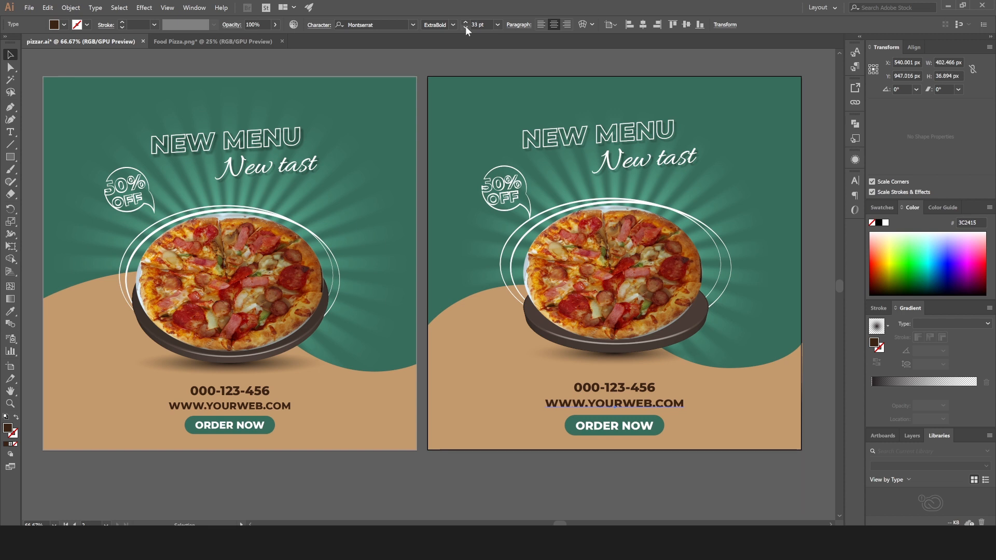
click(647, 477)
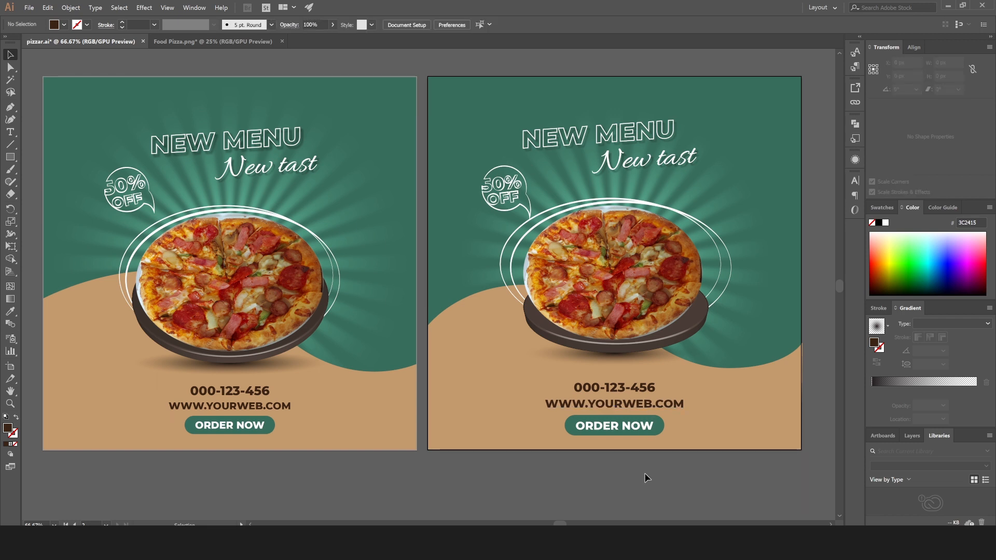
Select all the artwork on the new artboard and group it.
drag(714, 479, 708, 469)
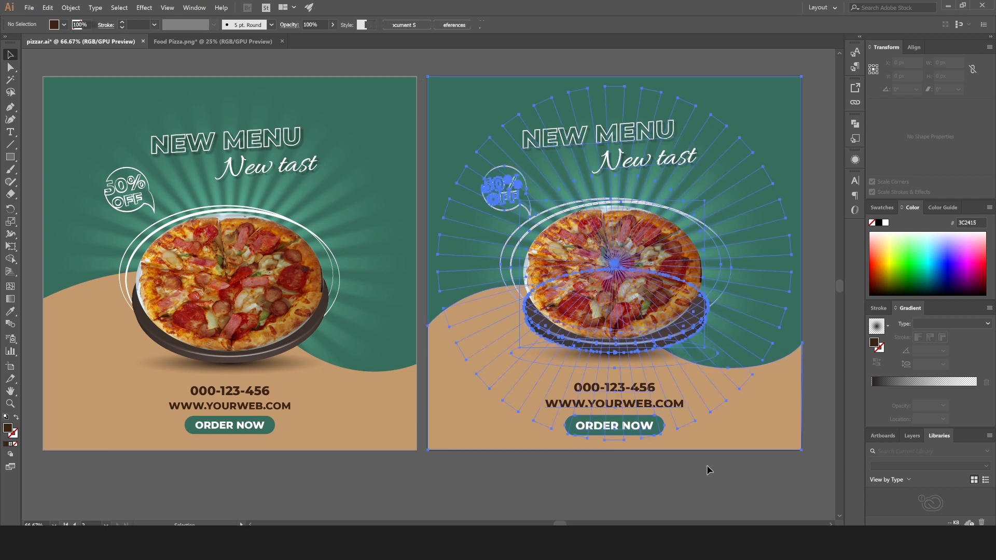
right_click(625, 330)
click(367, 268)
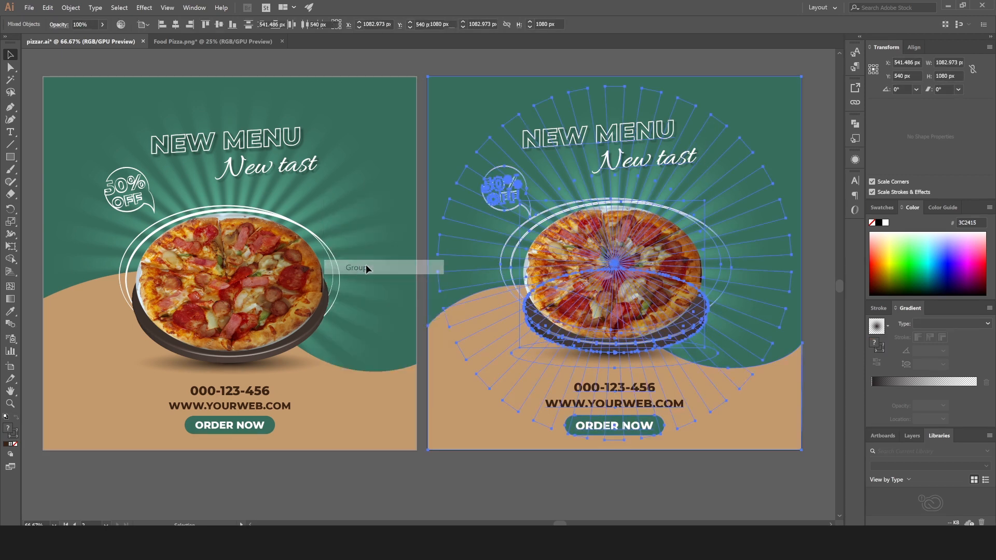
click(470, 502)
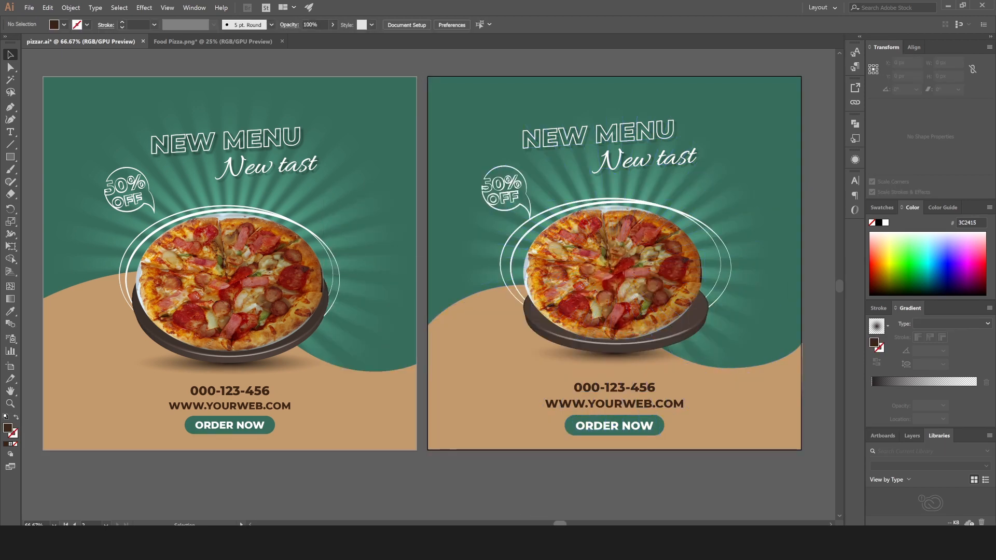
Align the background shapes' right-edge anchor points to the artboard's right edge, making the artwork exactly 1080 px wide.
scroll(428, 263, left, 1)
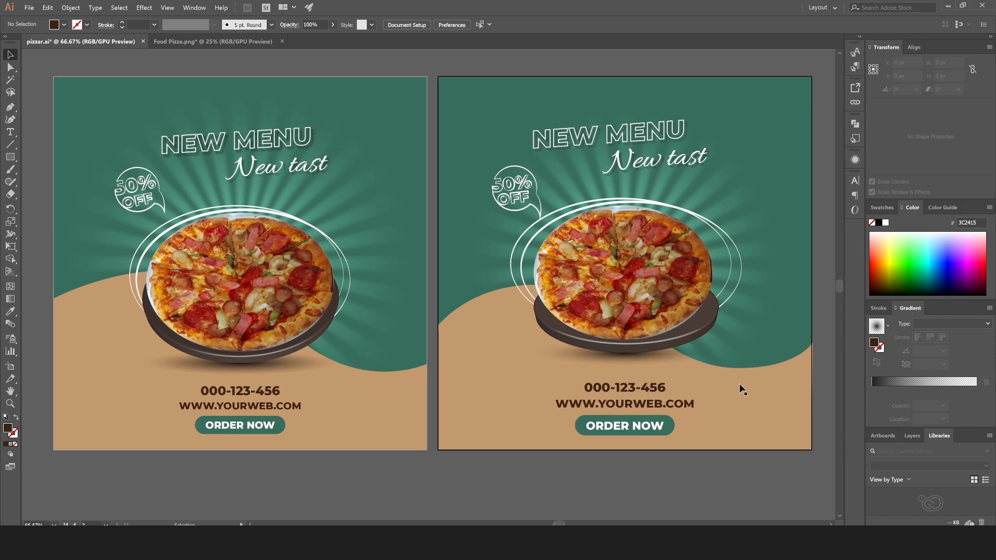
click(806, 358)
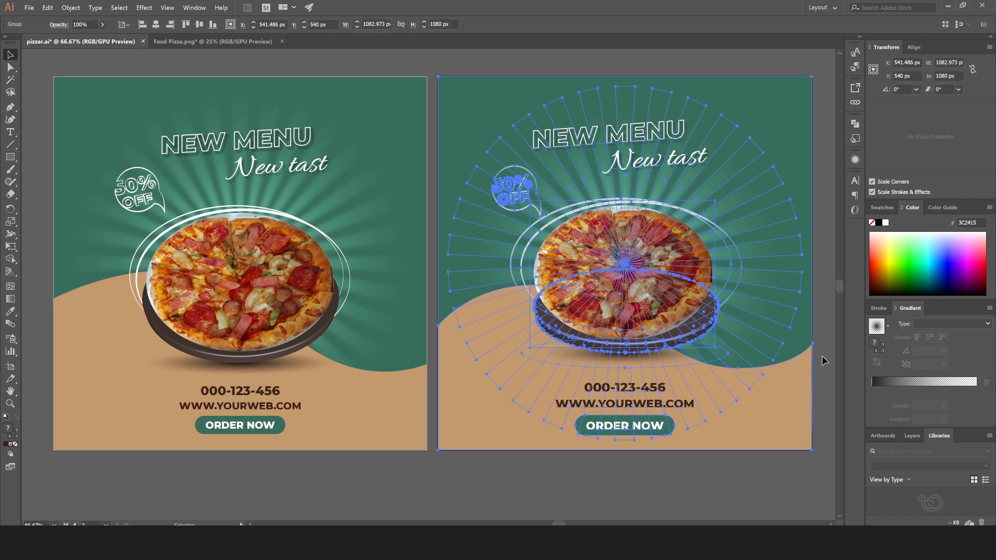
click(824, 360)
click(10, 67)
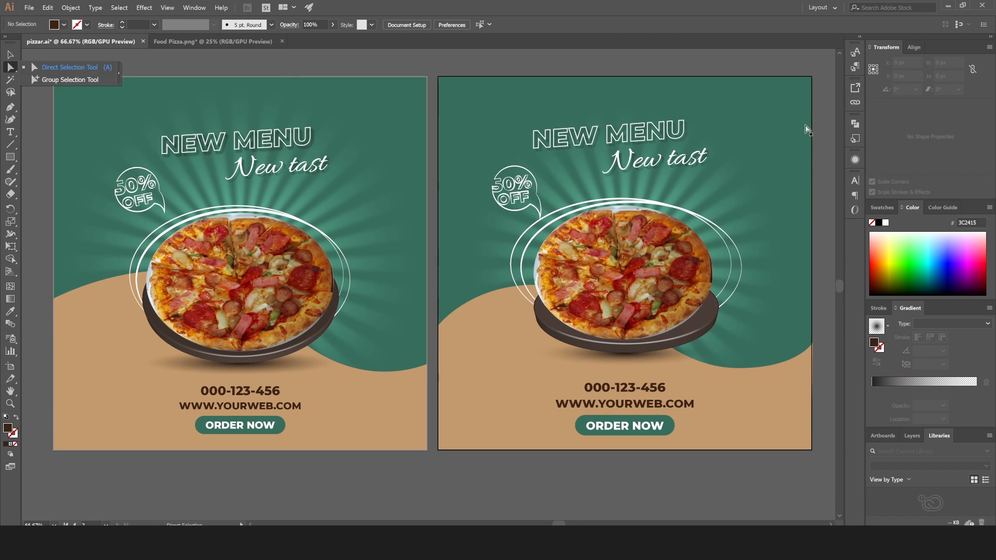
scroll(795, 444, right, 4)
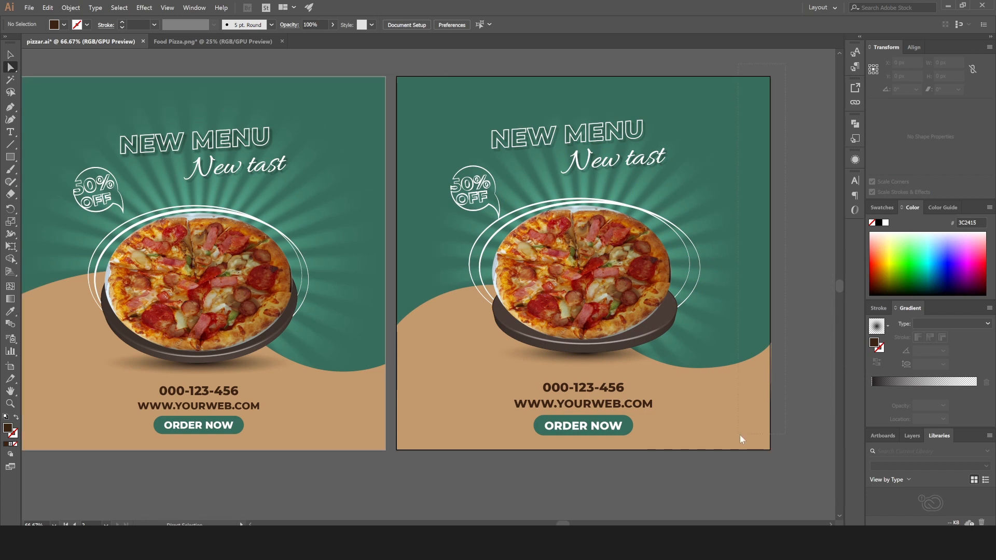
drag(765, 458, 757, 443)
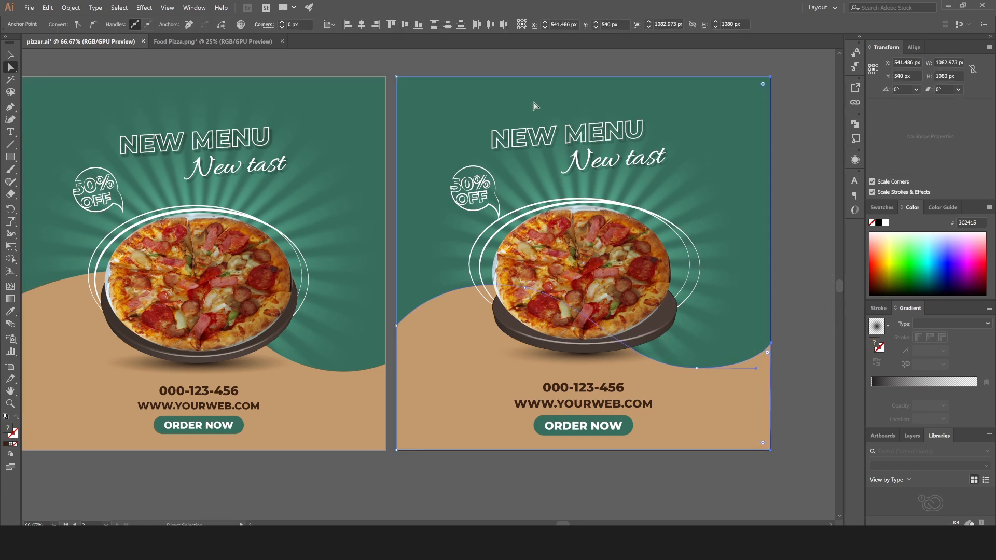
click(377, 24)
click(10, 55)
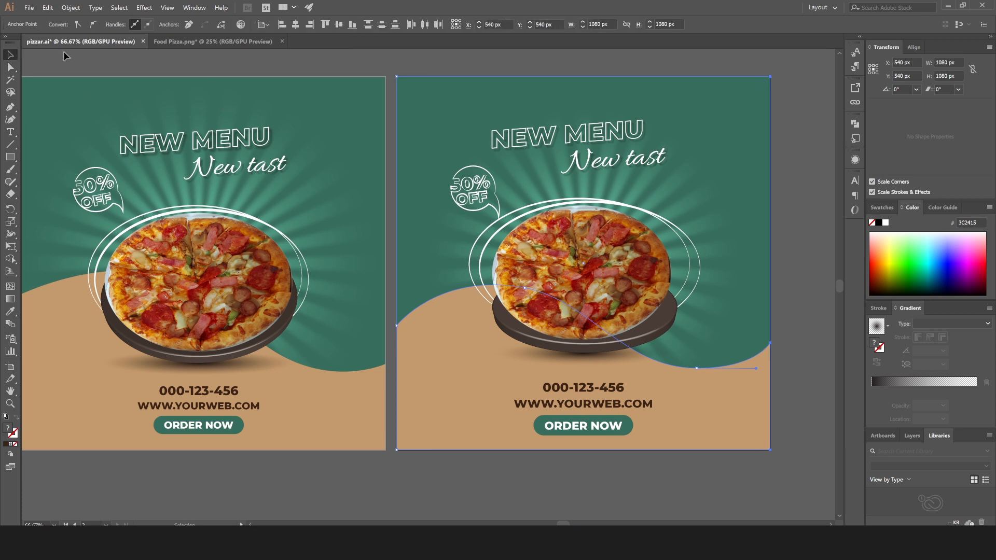
key(ctrl+shift+a)
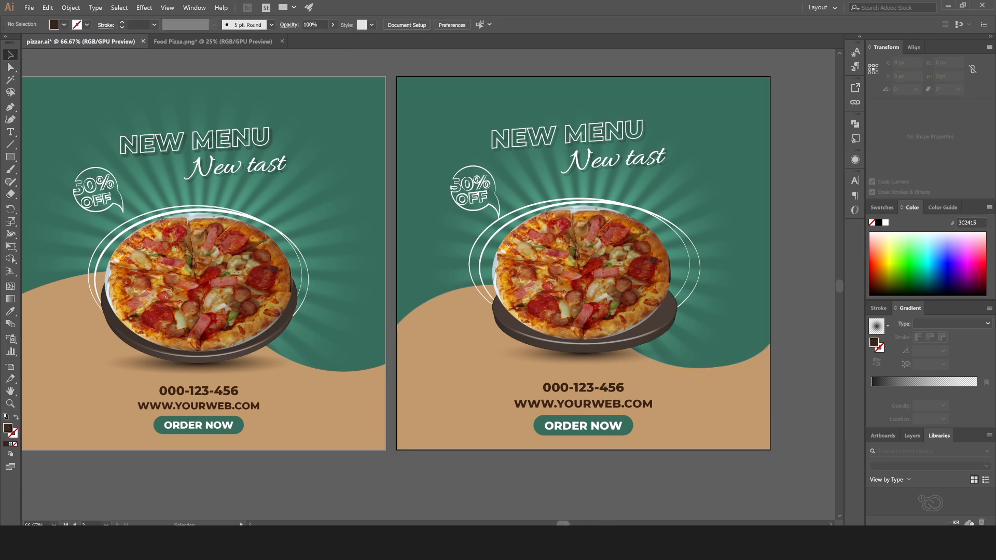
drag(563, 523, 559, 523)
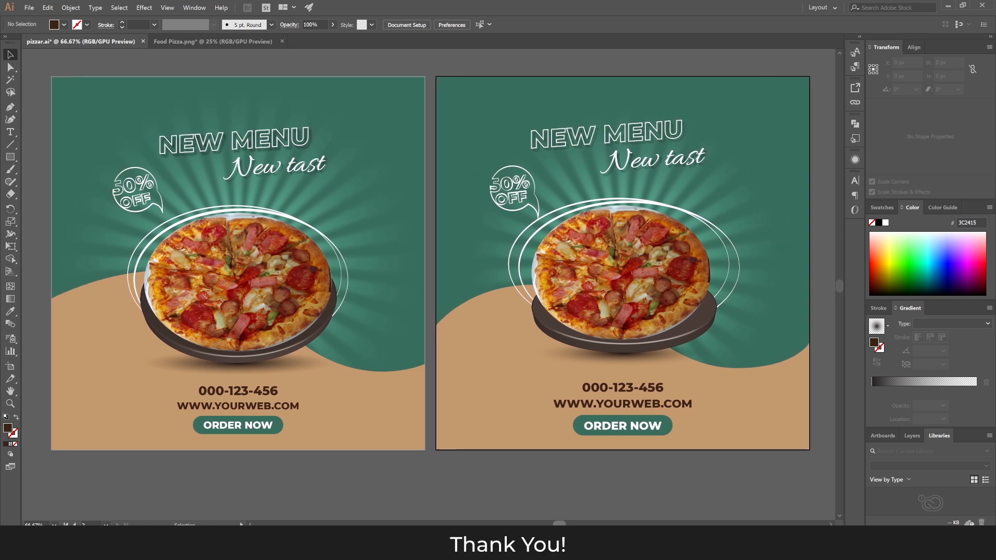